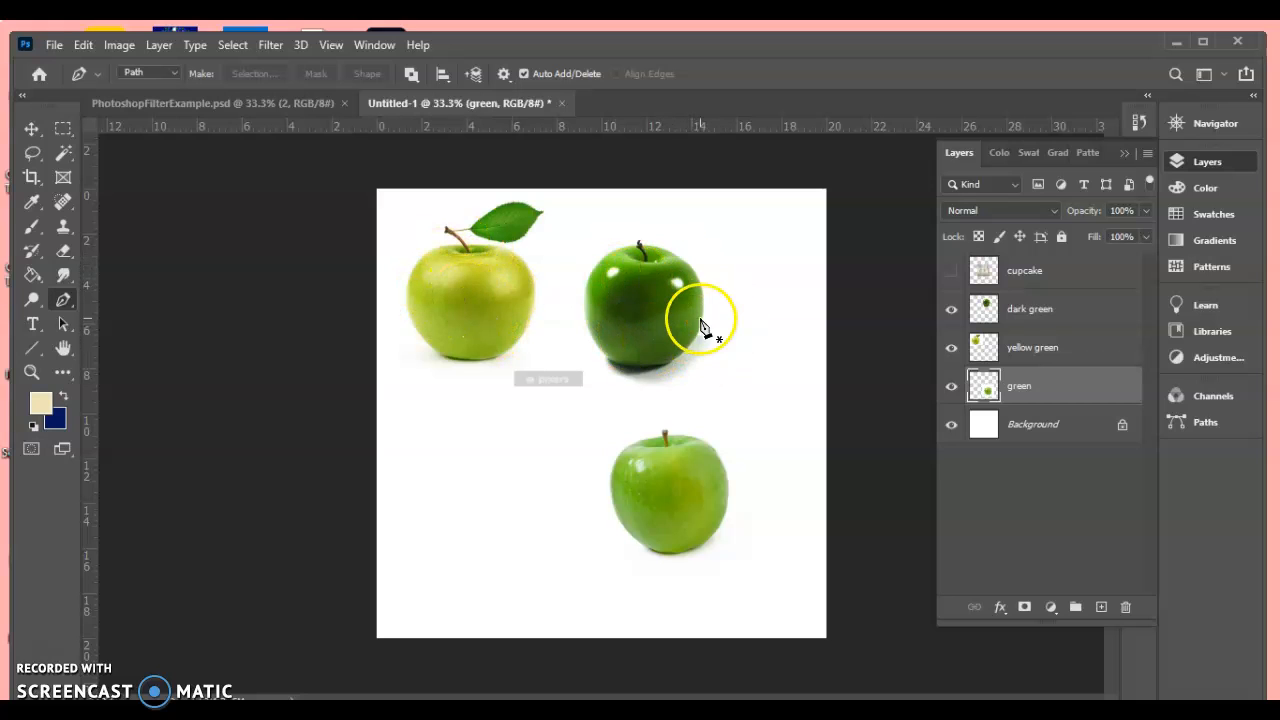
Move the green apple left so it sits below and between the other two apples.
left_click(32, 128)
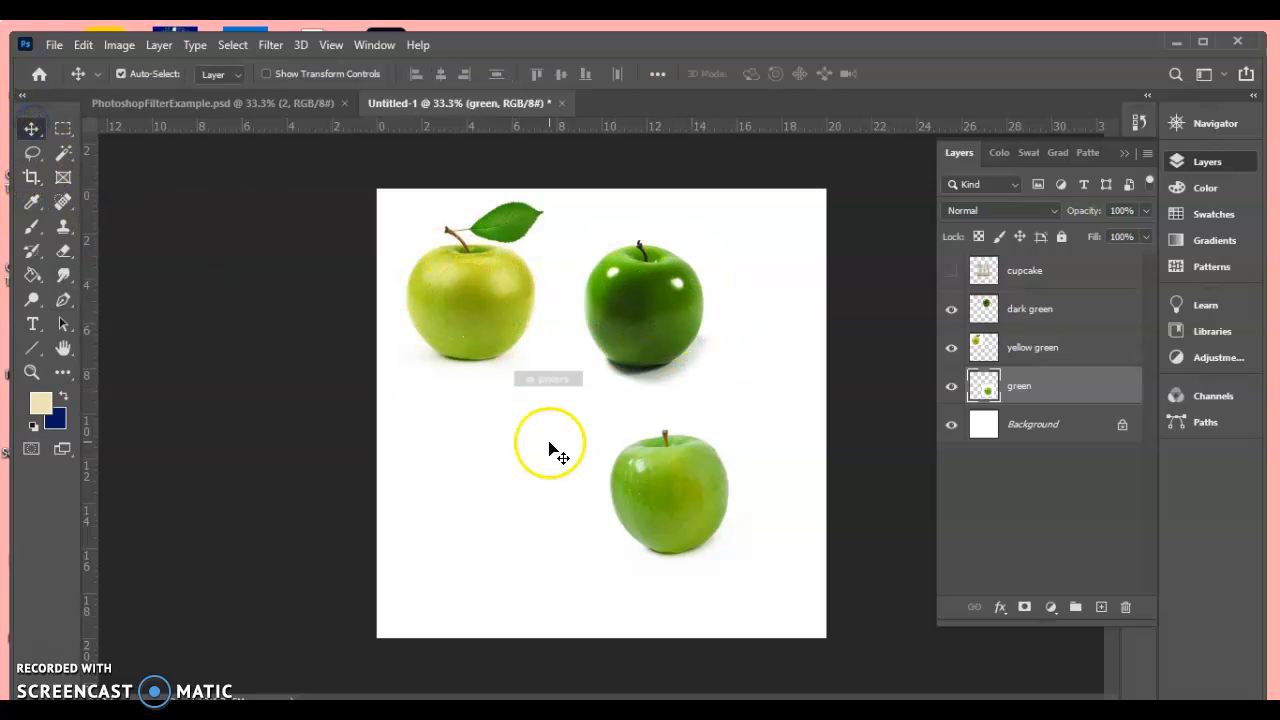
left_click(667, 489)
left_click_drag(667, 489, 555, 473)
Spread the three apples apart at 66.67% zoom, shifting the green one up, the dark green one right and the yellow-green one left.
left_click(1183, 125)
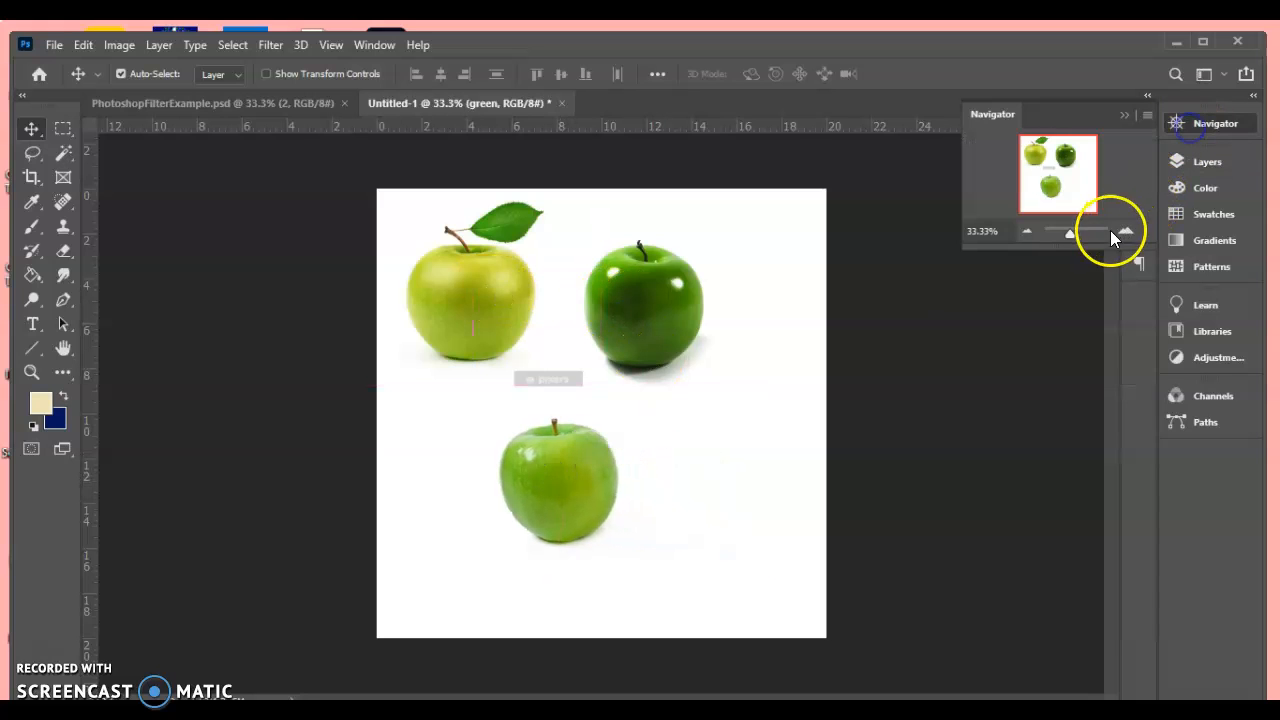
left_click(1123, 234)
left_click(1124, 234)
left_click_drag(1076, 185, 1068, 161)
left_click_drag(606, 574, 583, 452)
left_click_drag(729, 402, 809, 383)
left_click_drag(443, 366, 398, 358)
left_click(529, 557)
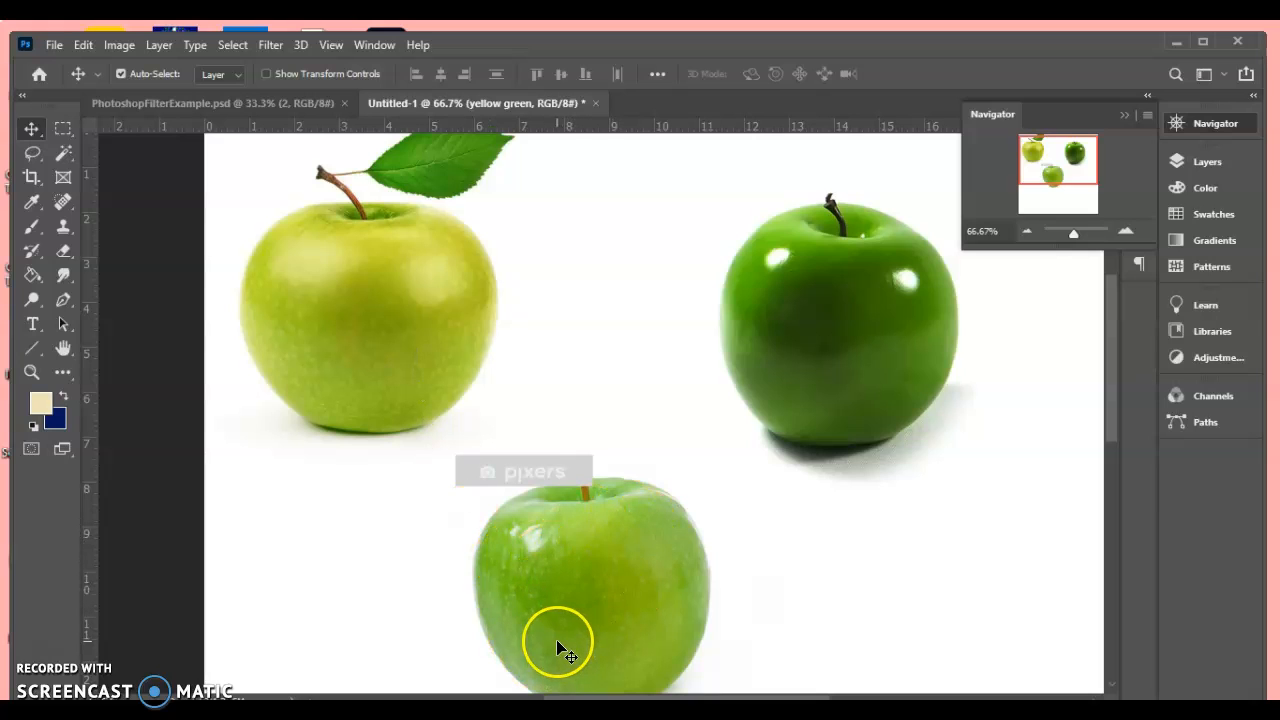
Darken the yellow-green apple with a Levels adjustment on the RGB channel, using midtones 0.66 and black input 23.
mouse_move(366, 286)
left_mouse_down()
mouse_move(366, 271)
mouse_move(370, 294)
left_mouse_up()
left_click(119, 45)
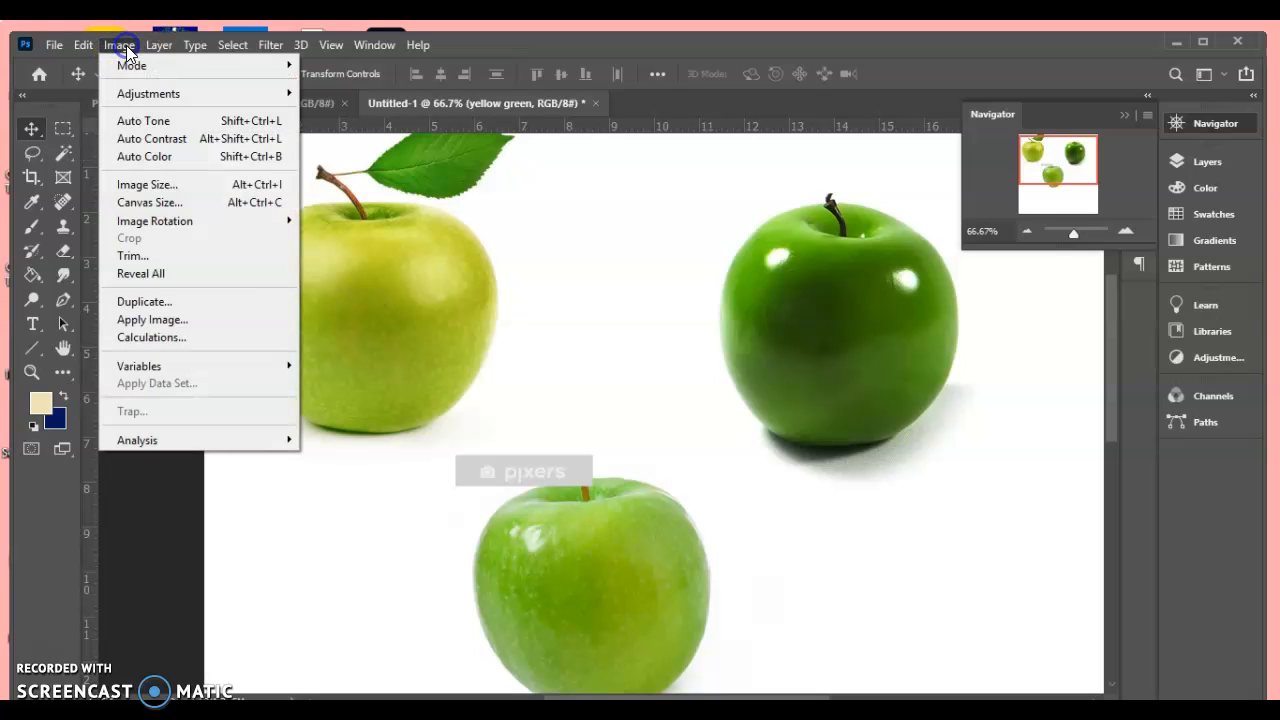
mouse_move(146, 92)
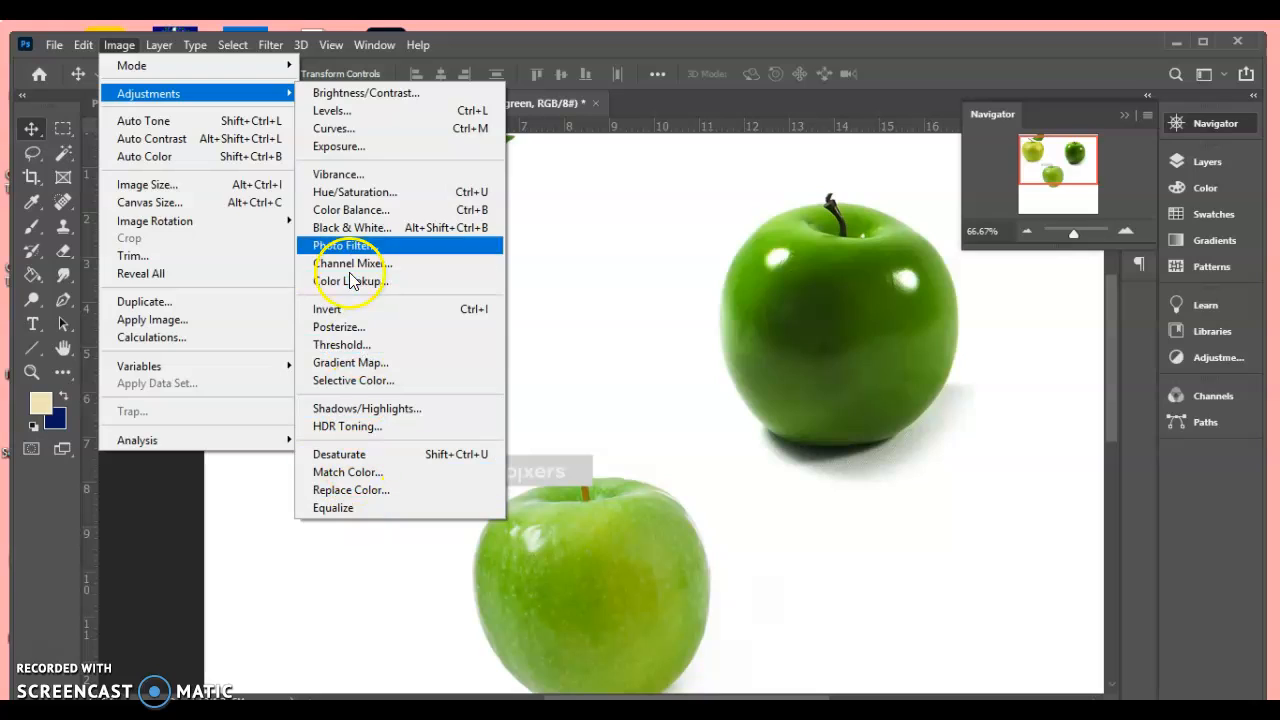
left_click(359, 114)
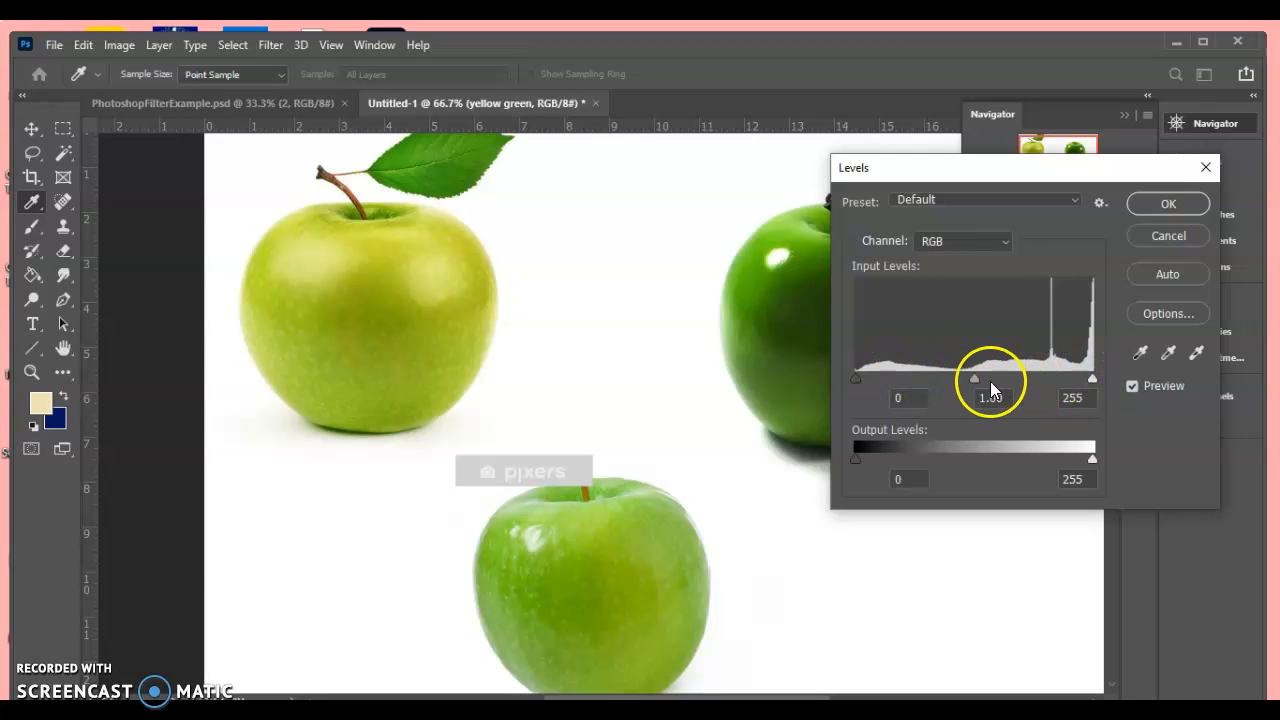
left_click_drag(975, 379, 1005, 376)
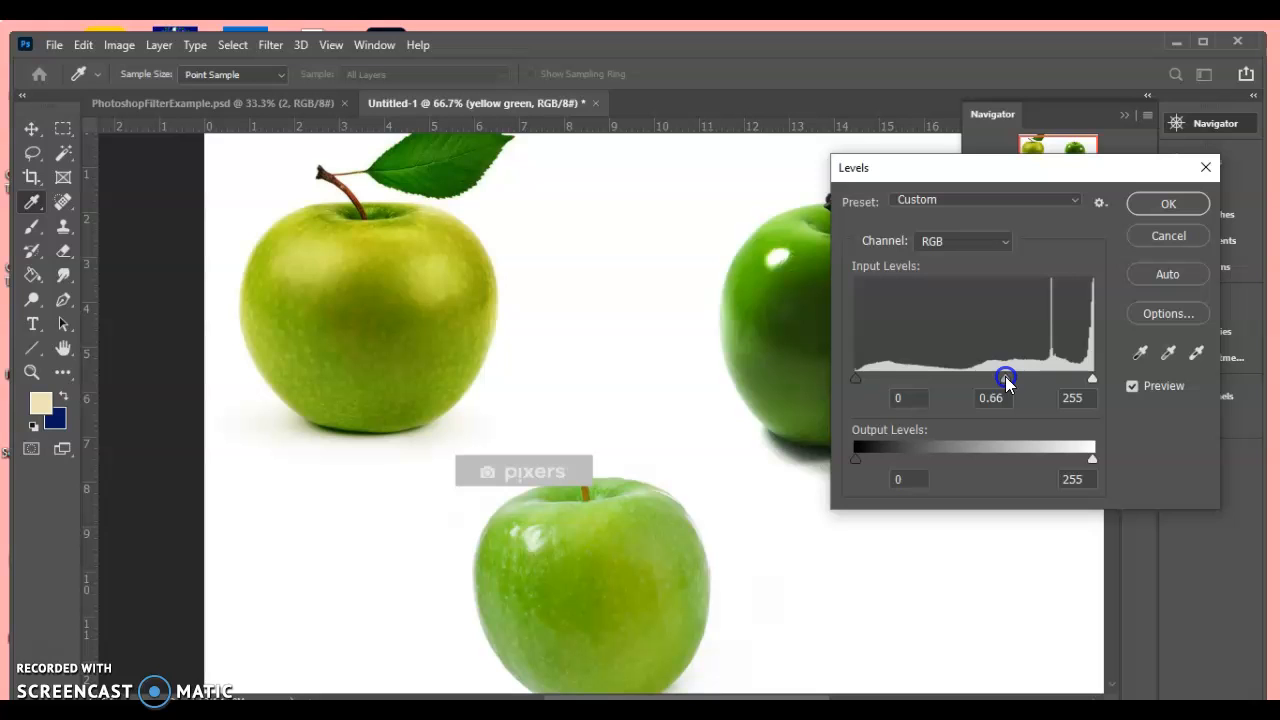
mouse_move(857, 382)
left_mouse_down()
mouse_move(903, 378)
mouse_move(877, 378)
left_mouse_up()
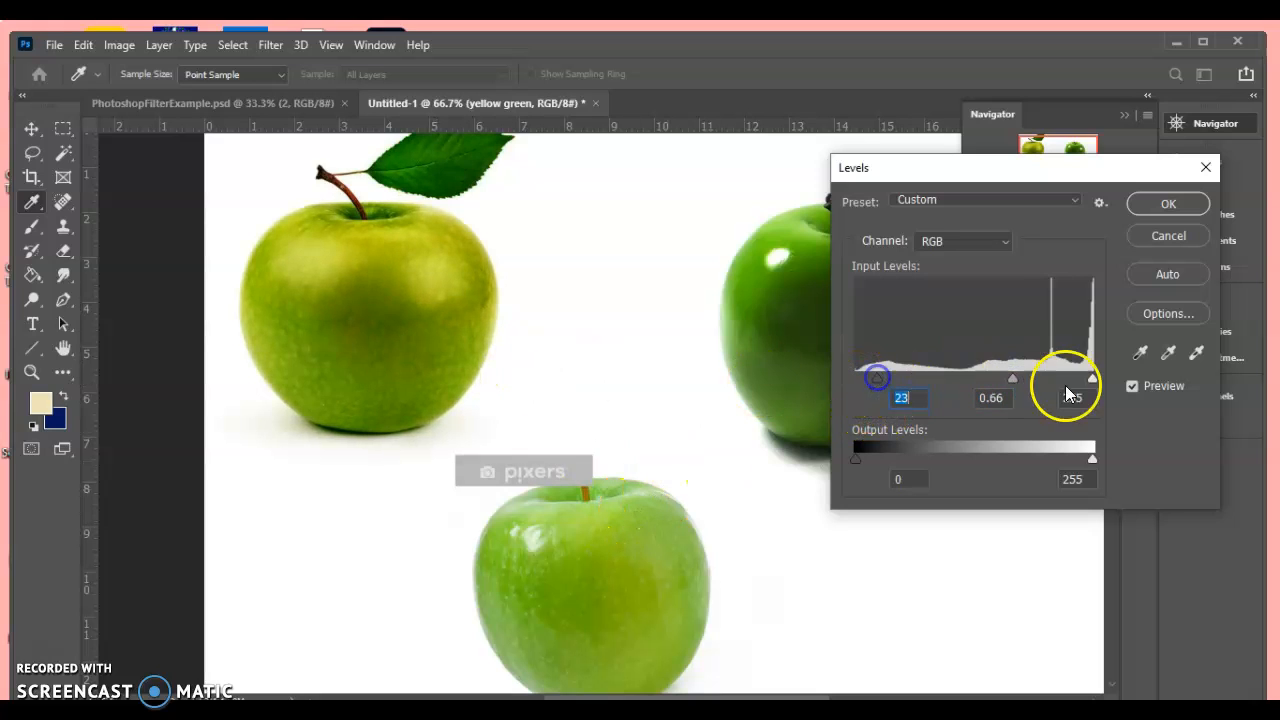
mouse_move(1092, 380)
left_mouse_down()
mouse_move(1074, 380)
mouse_move(1102, 381)
left_mouse_up()
Set the Blue channel's input levels to 11, 1.65 and 177, and apply the Levels adjustment to the yellow-green apple.
left_click(959, 241)
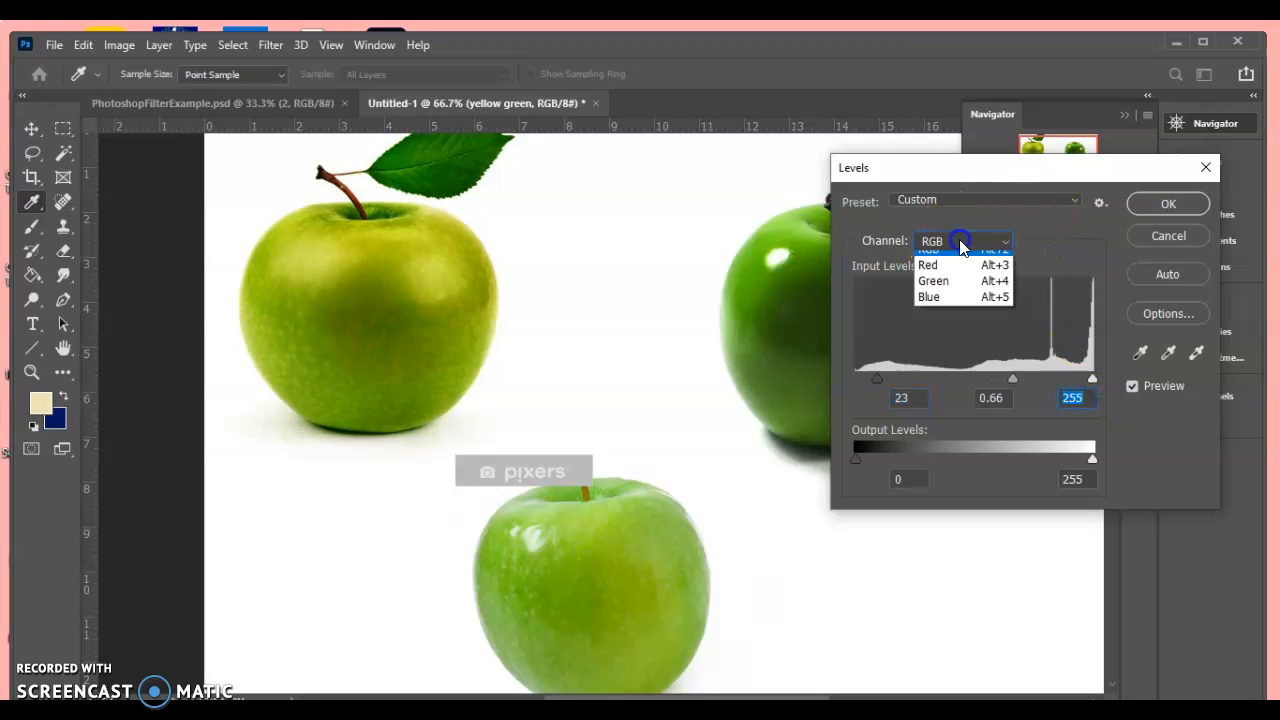
left_click(948, 310)
left_click_drag(974, 377, 866, 380)
left_click_drag(1088, 378, 1020, 383)
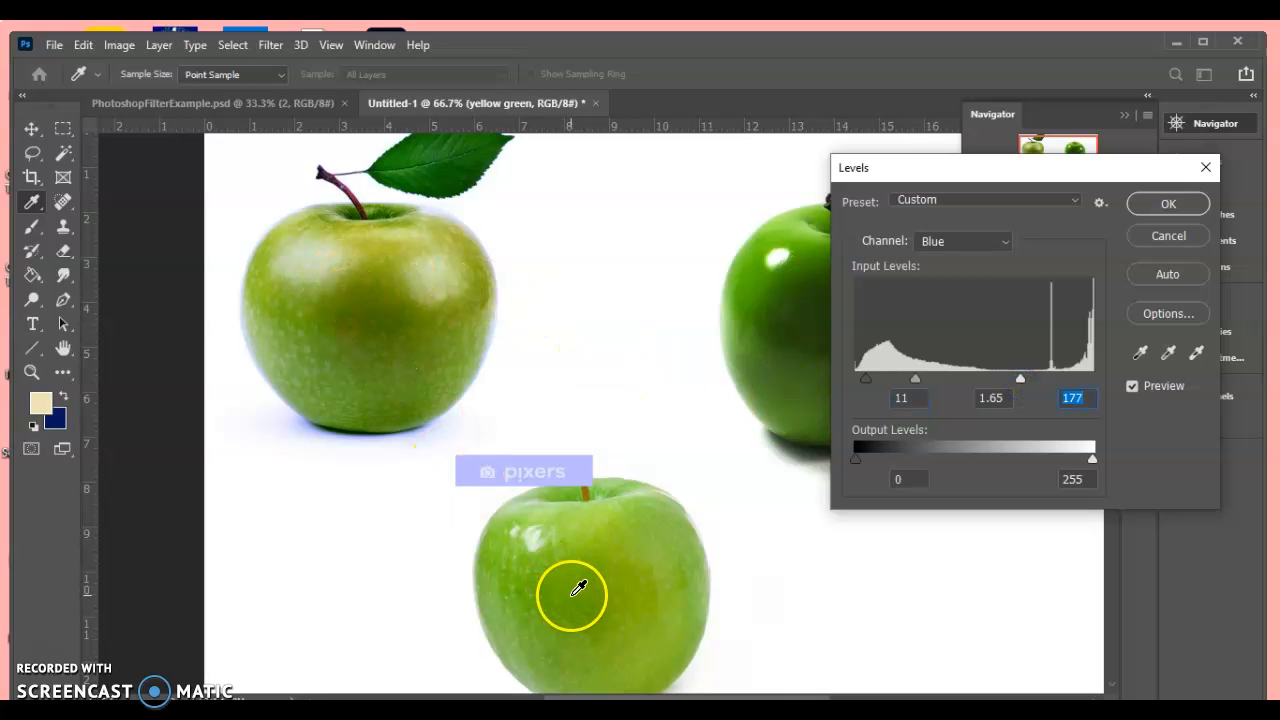
left_click(1167, 205)
key("v")
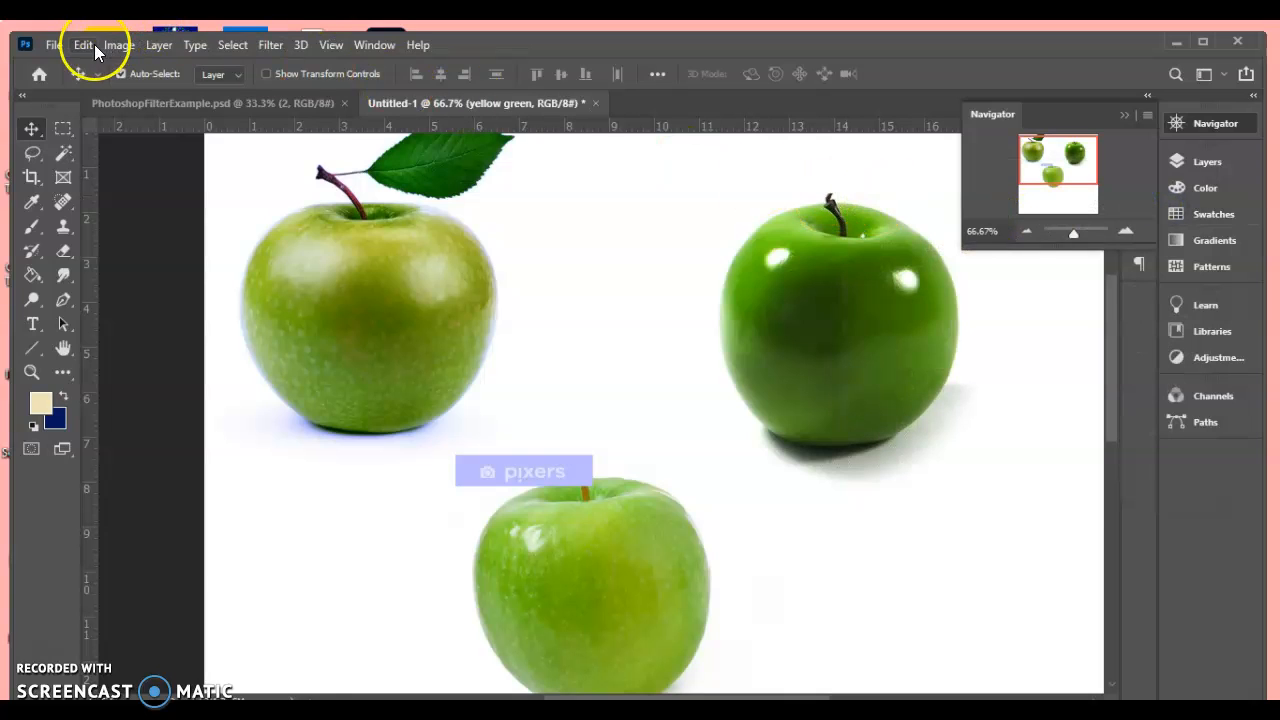
Undo the Levels adjustment on the yellow-green apple and redo it to compare before and after.
left_click(94, 44)
left_click(138, 51)
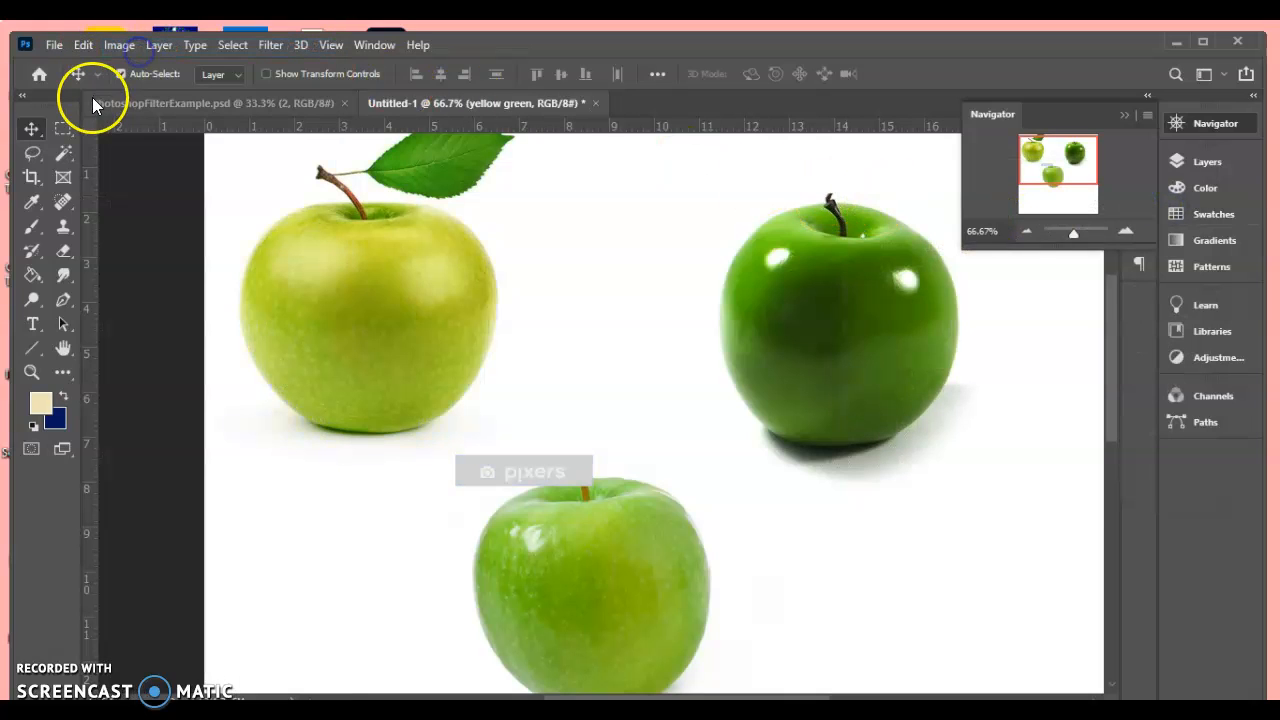
left_click(86, 44)
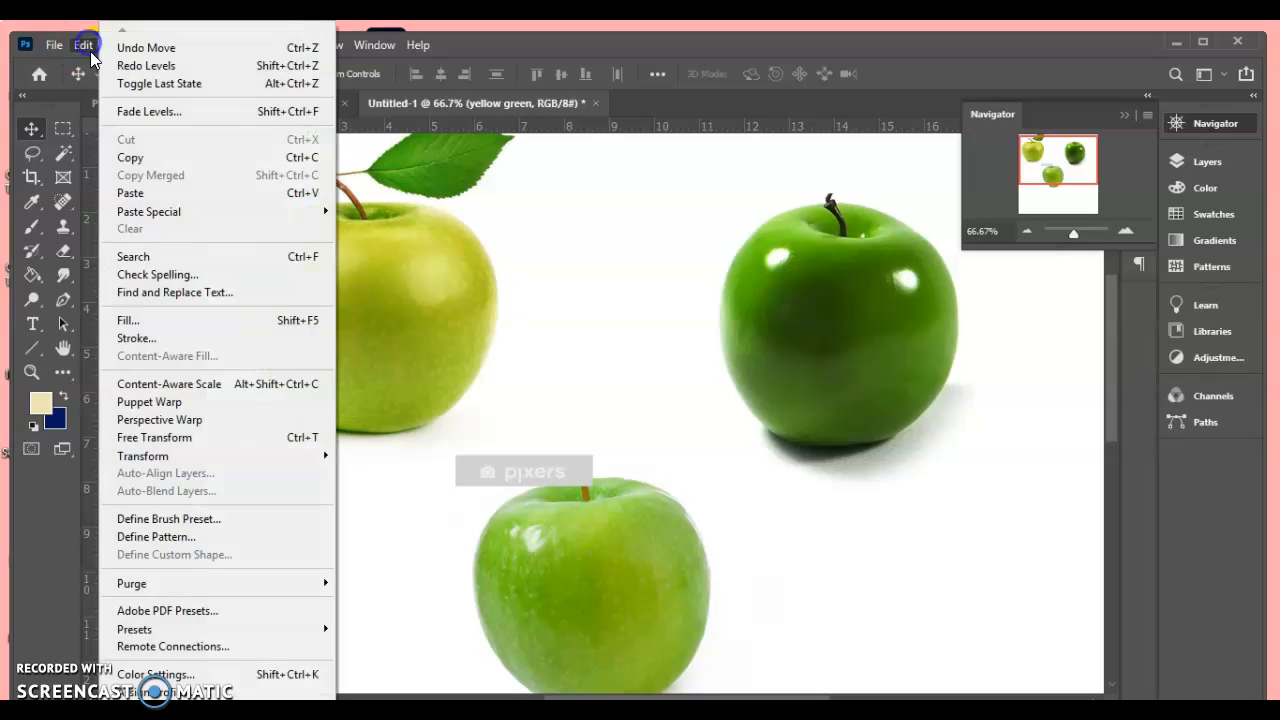
left_click(118, 65)
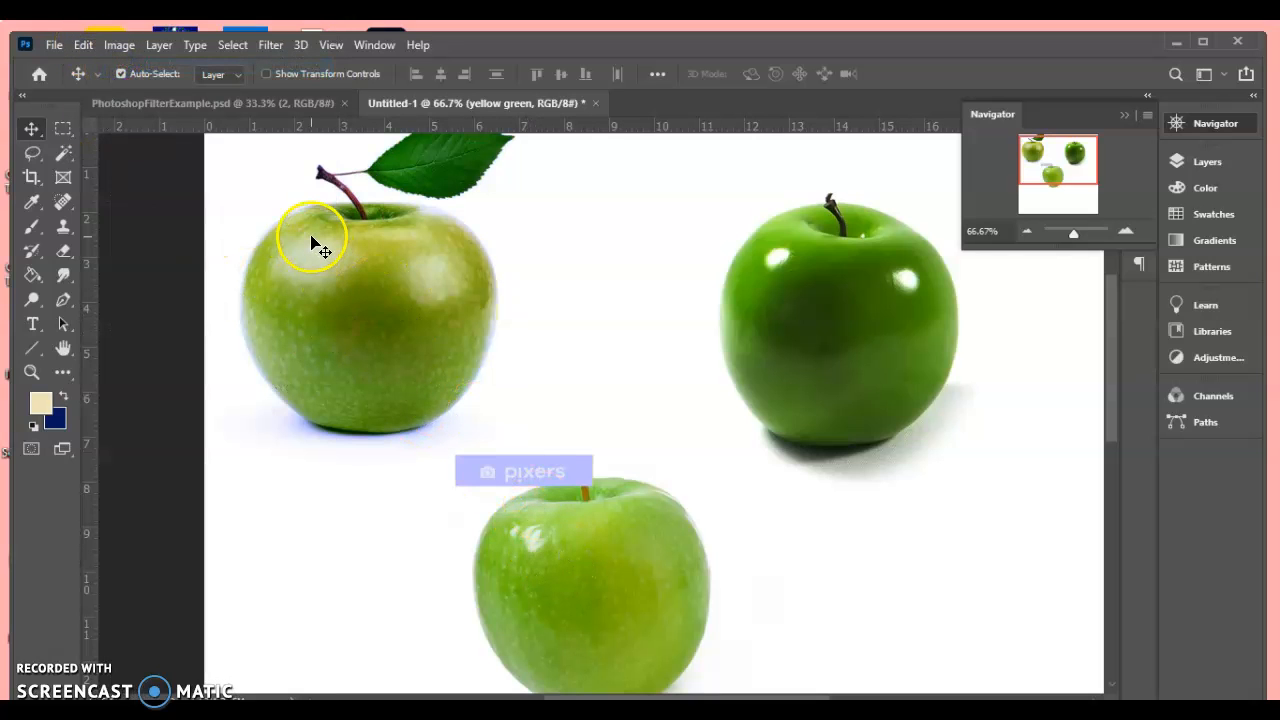
Shift the dark green apple slightly up and left, and lighten it with a Levels midtone value of 1.43.
left_click_drag(846, 321, 785, 300)
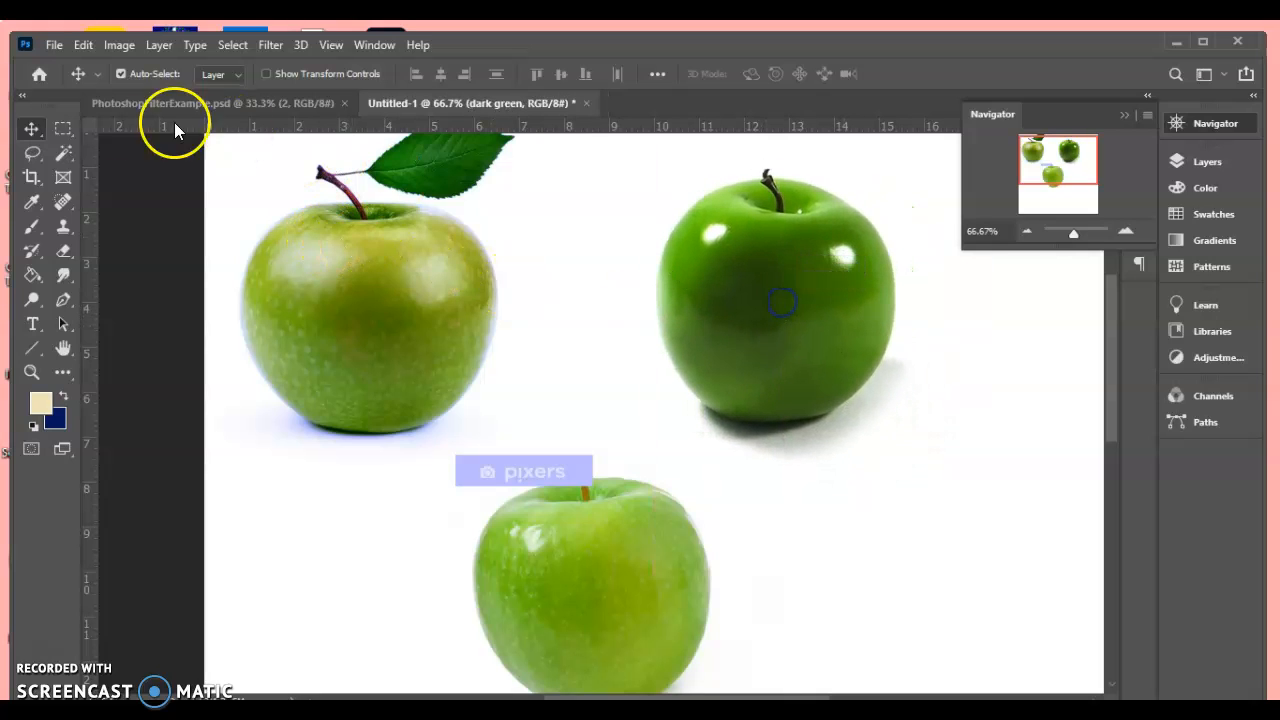
left_click(126, 47)
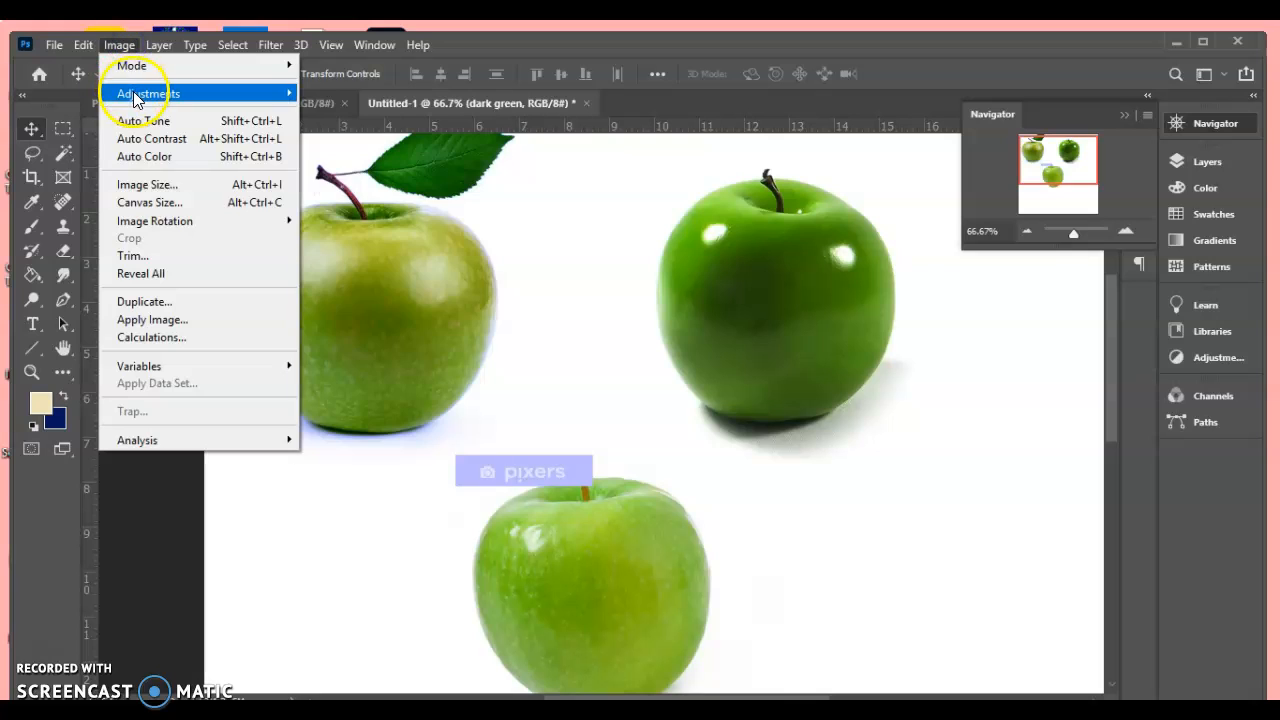
mouse_move(135, 91)
left_click(336, 114)
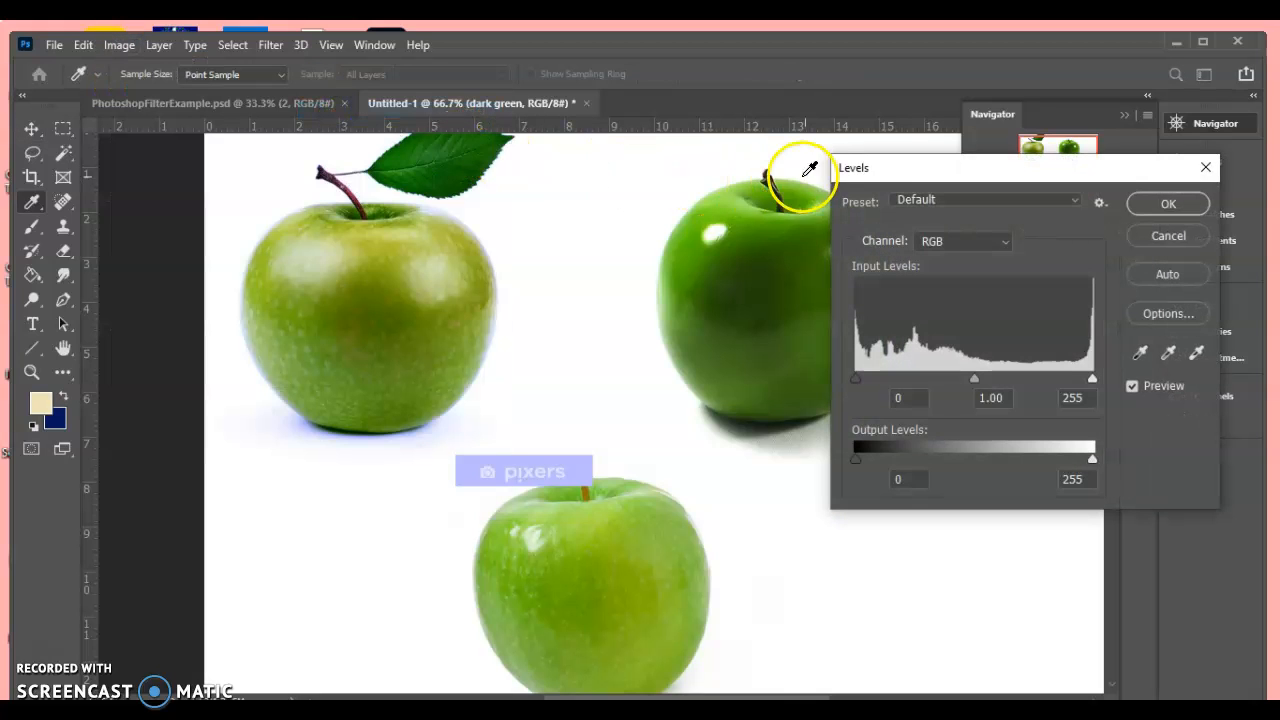
left_click_drag(857, 165, 975, 172)
left_click_drag(1080, 380, 1051, 389)
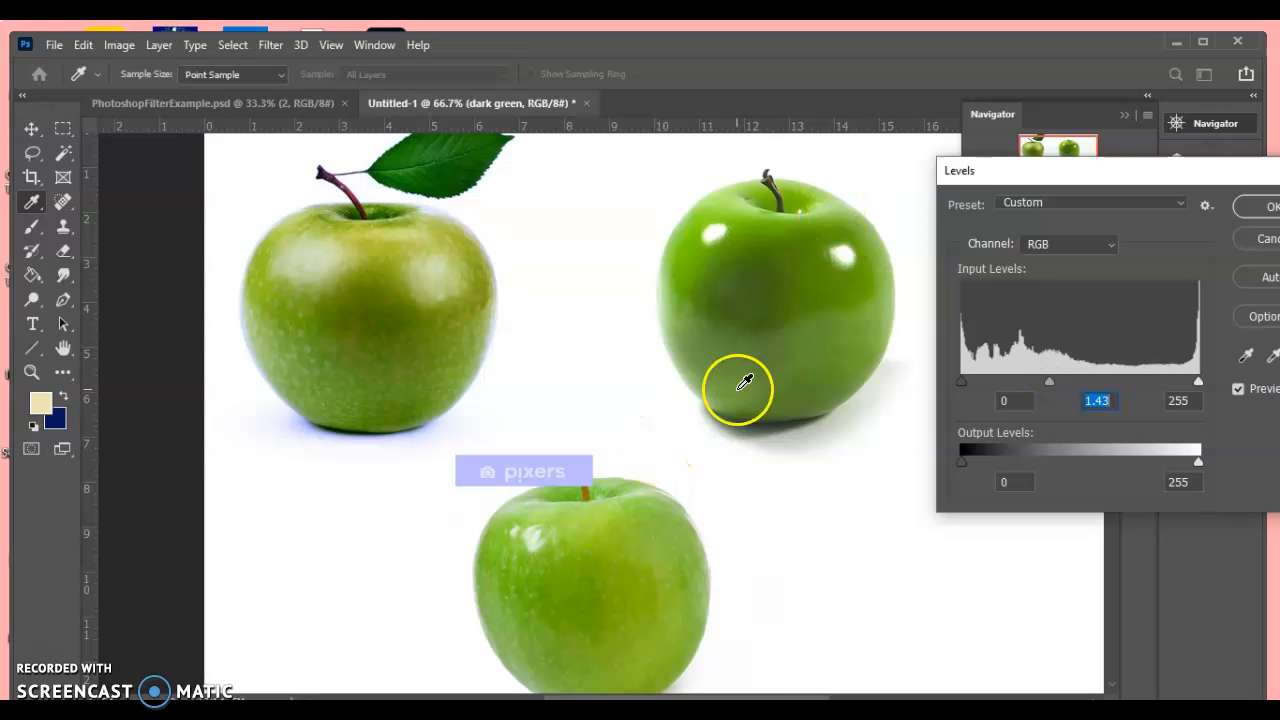
left_click_drag(1011, 170, 723, 150)
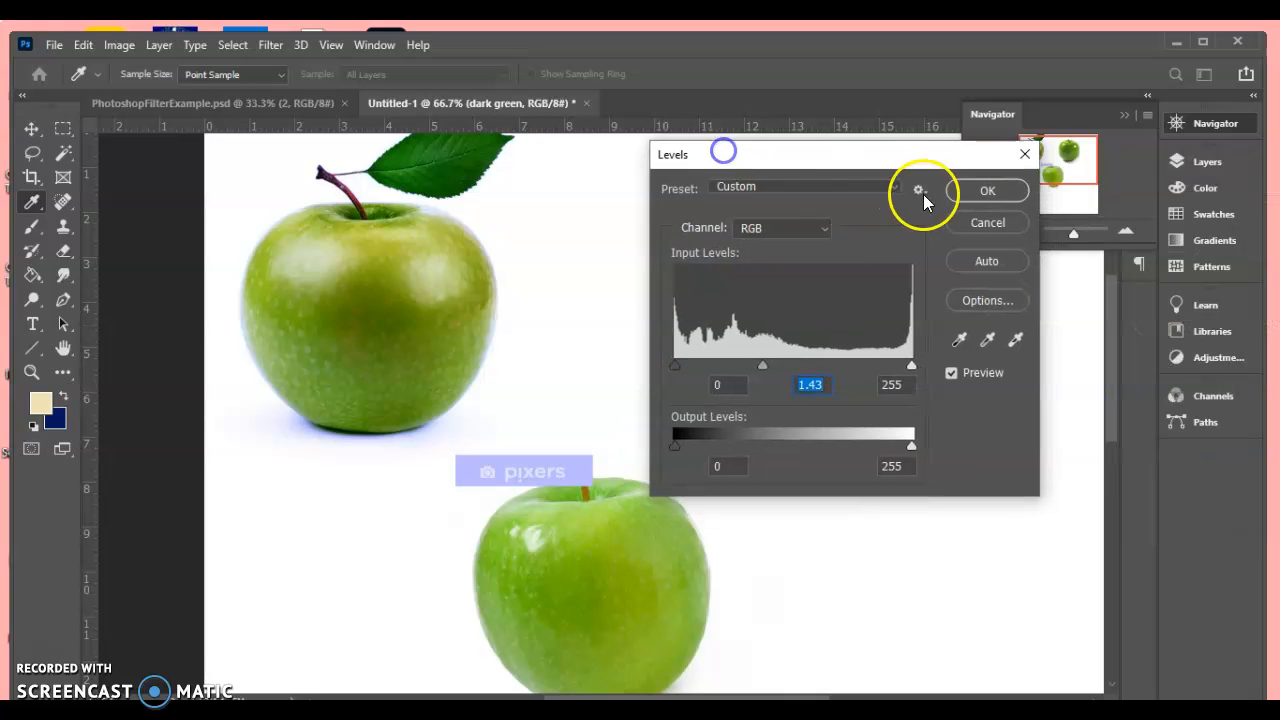
left_click(968, 190)
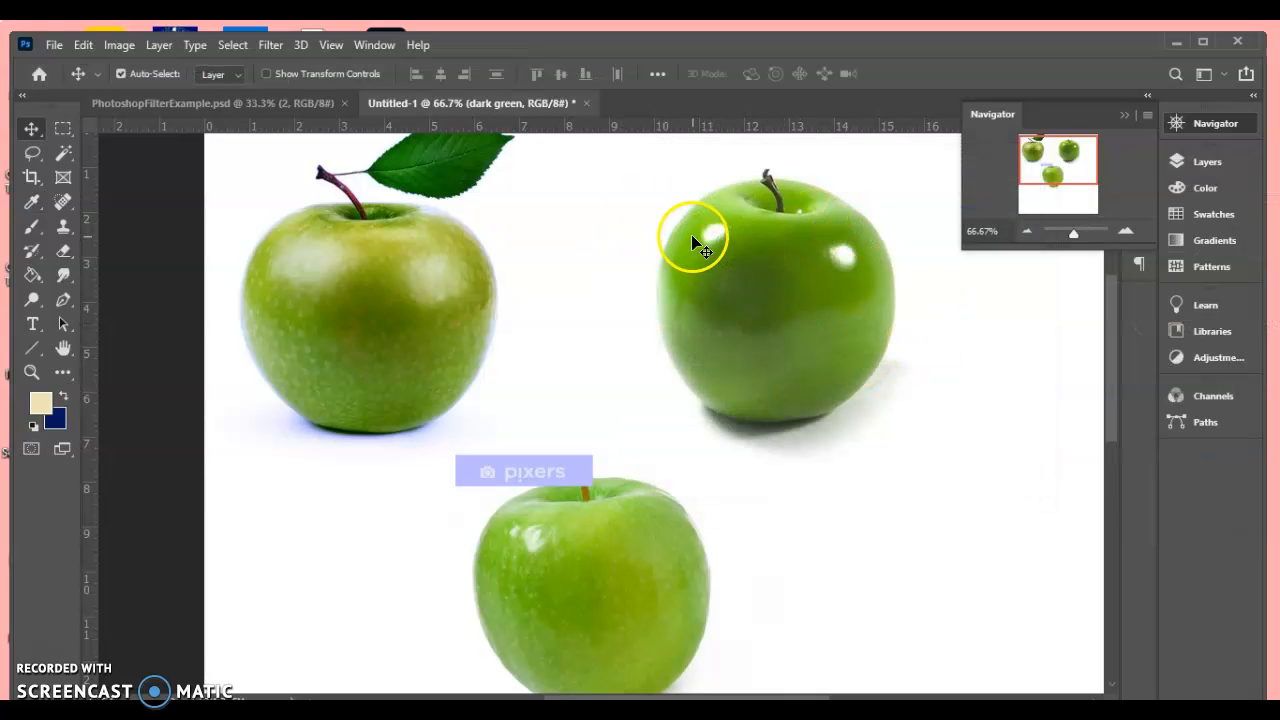
Apply Brightness/Contrast to the dark green apple with brightness -70 and contrast 100.
left_click(113, 46)
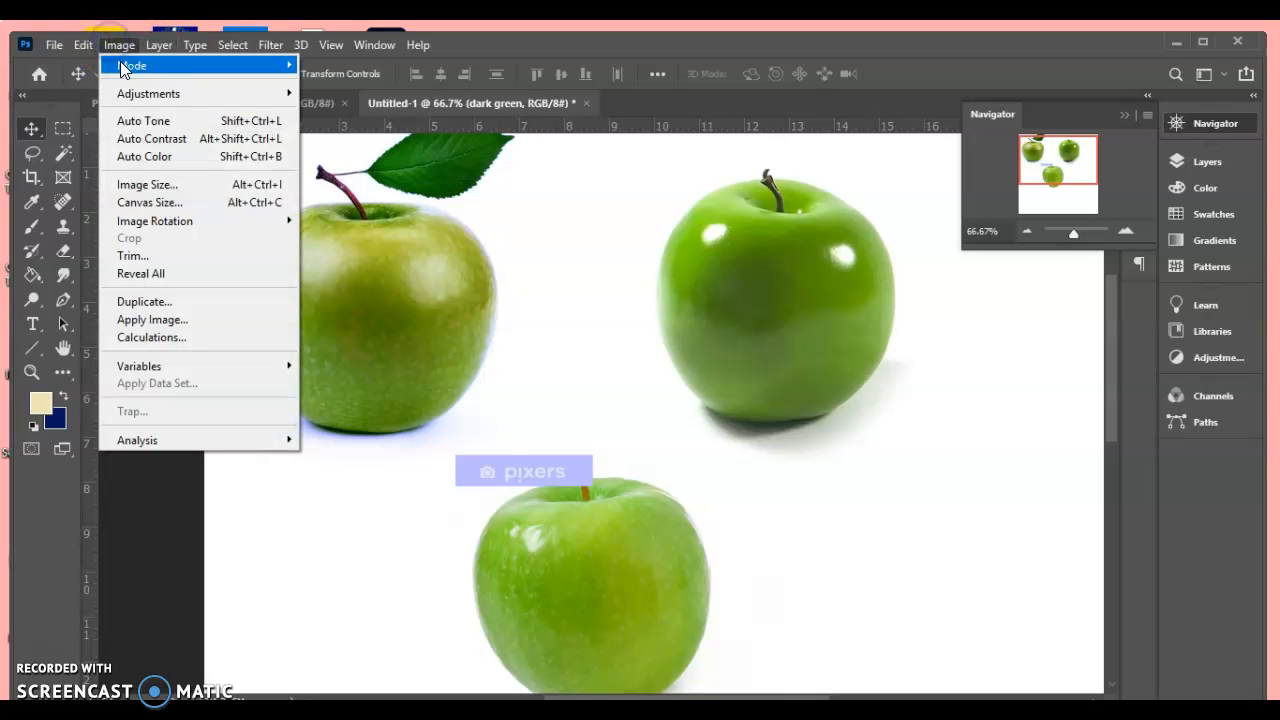
mouse_move(138, 94)
left_click(293, 95)
left_click(312, 91)
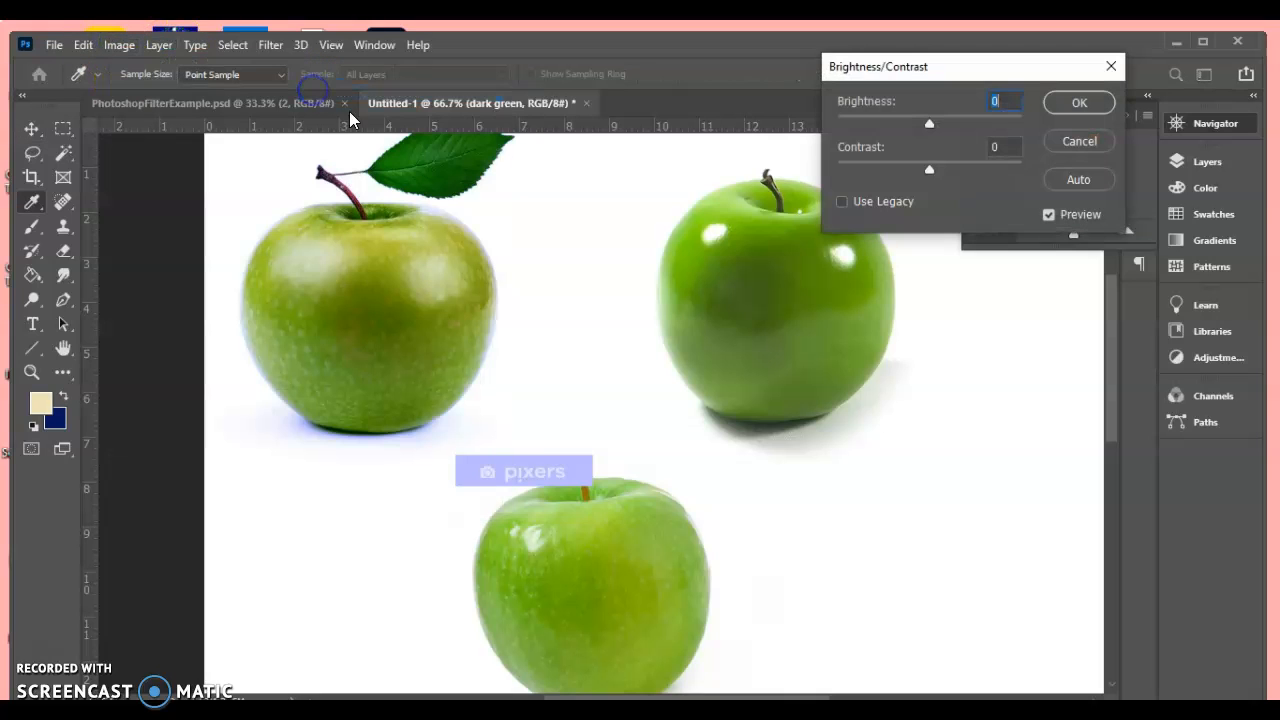
left_click_drag(850, 66, 949, 280)
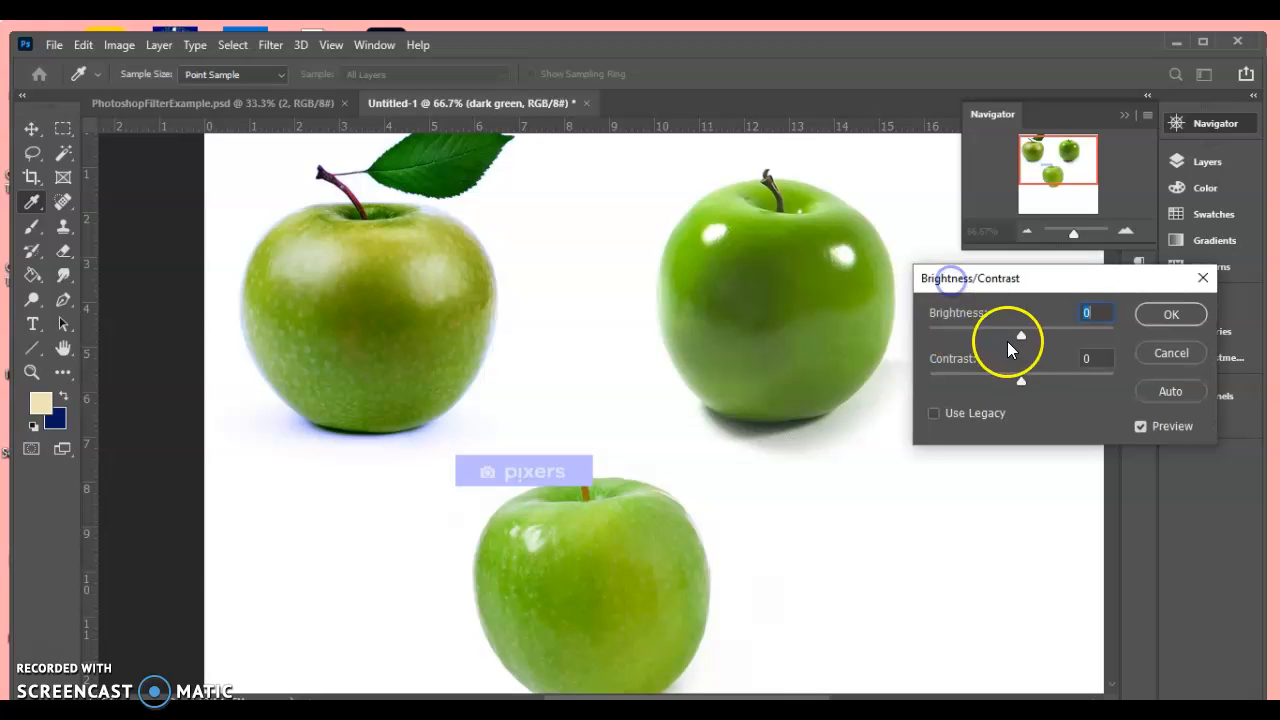
left_click_drag(1020, 377, 1152, 378)
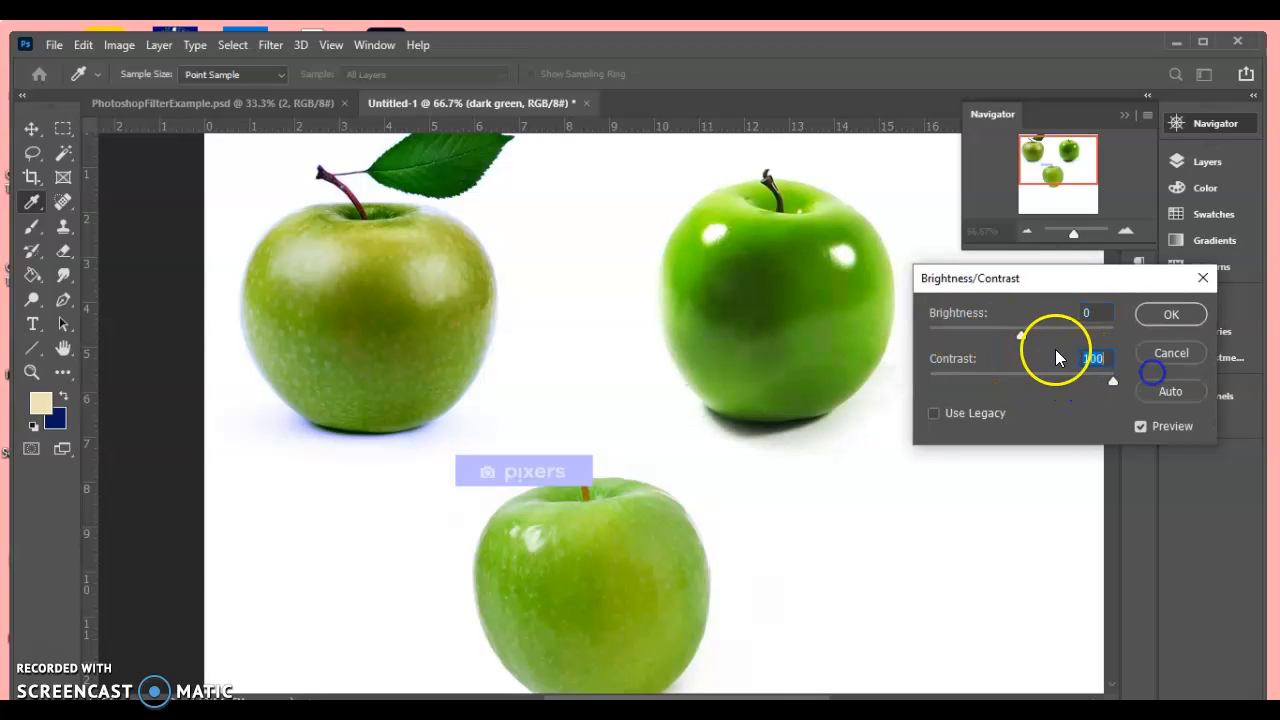
left_click_drag(1022, 336, 978, 330)
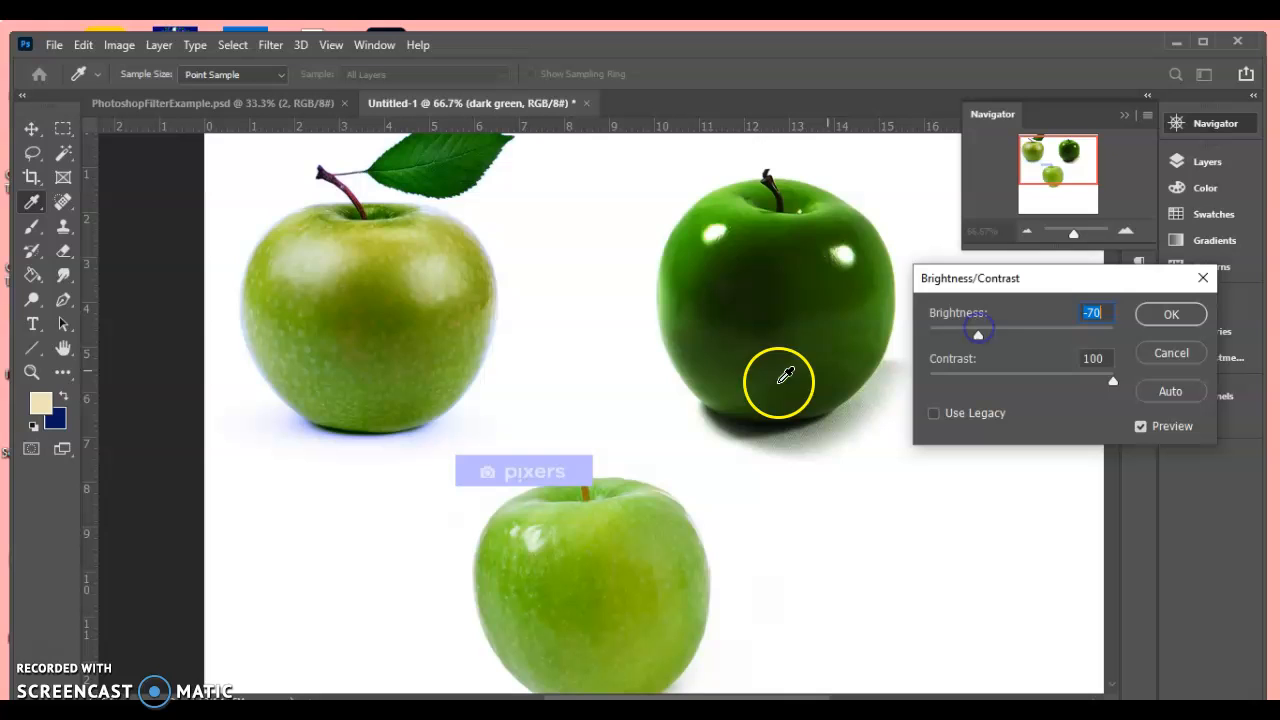
left_click(1165, 313)
Recolour the dark green apple purple with Hue/Saturation, using hue +180, raised saturation and slightly lowered lightness.
left_click(120, 45)
left_click(158, 93)
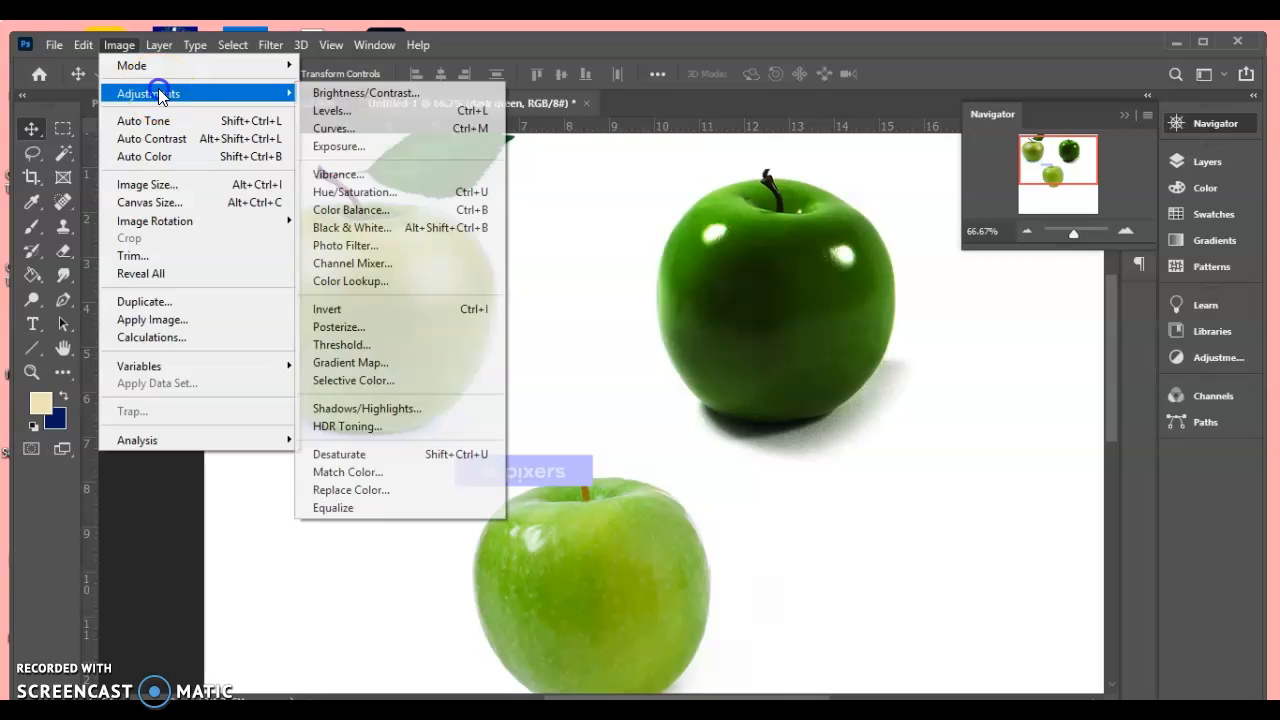
left_click(369, 192)
left_click_drag(988, 140, 1115, 169)
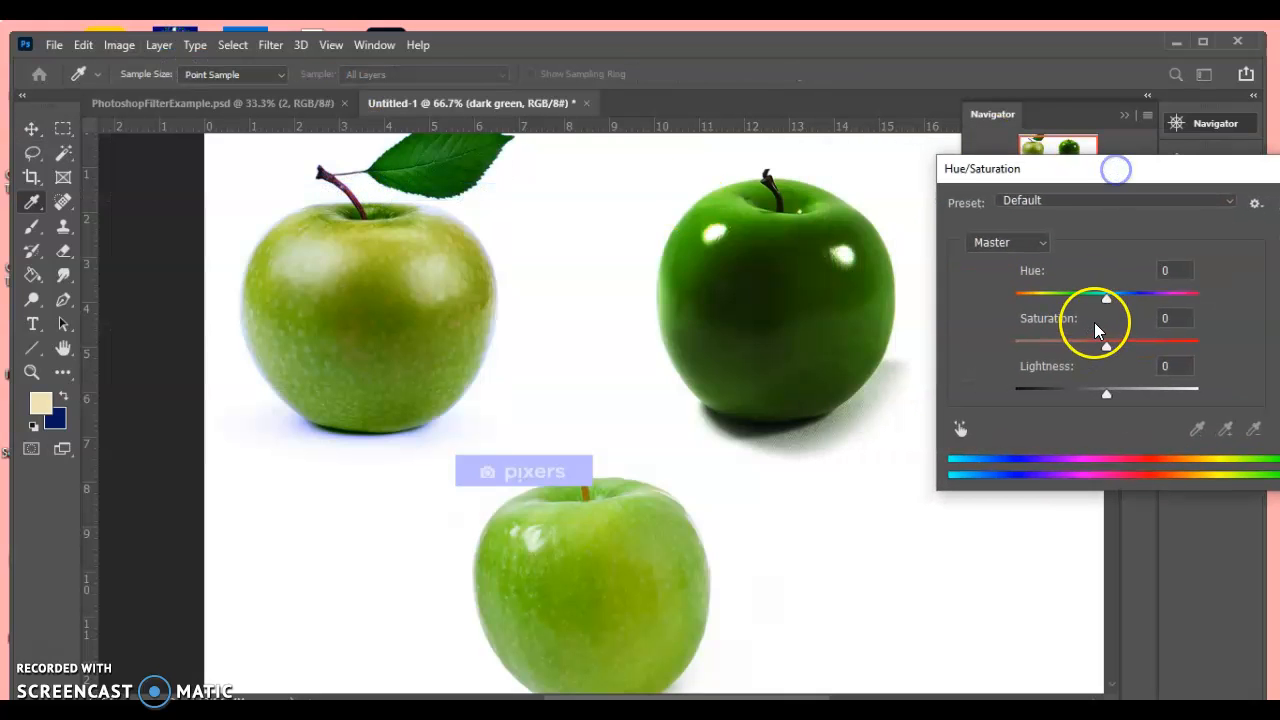
left_click_drag(1106, 295, 1199, 293)
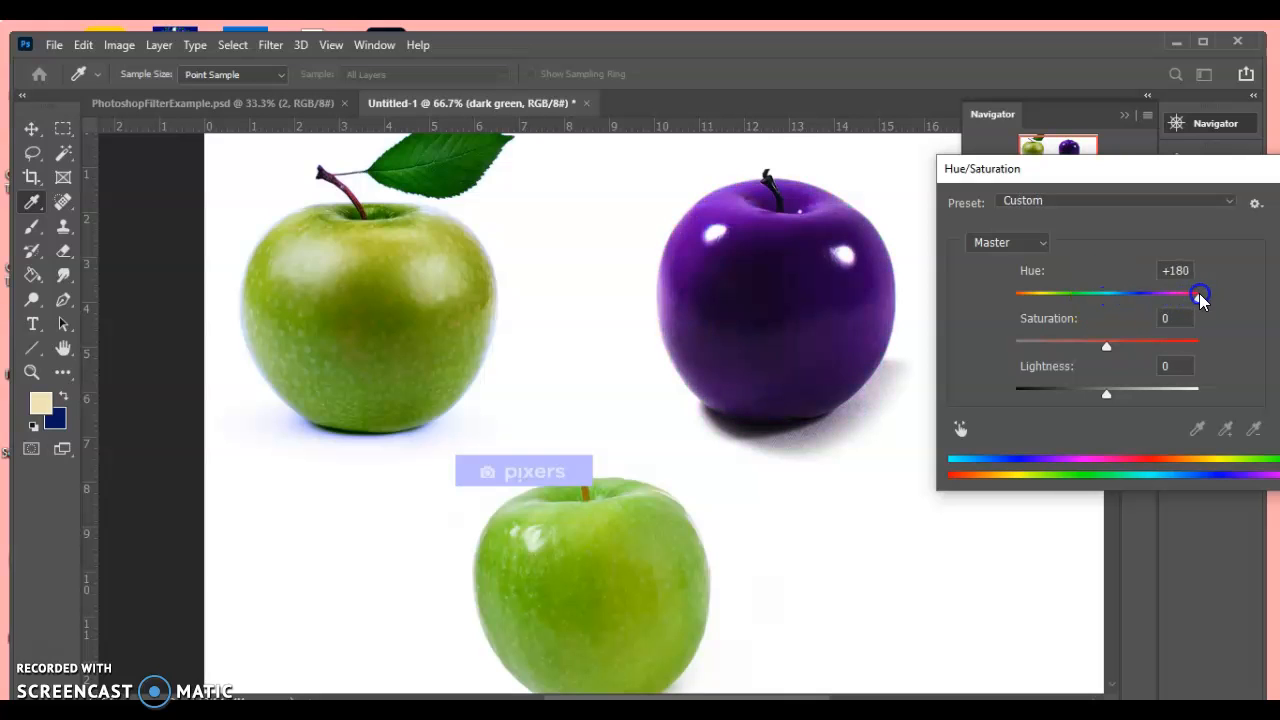
left_click_drag(1111, 343, 1145, 345)
mouse_move(1106, 390)
left_mouse_down()
mouse_move(1134, 391)
mouse_move(1105, 392)
left_mouse_up()
left_click_drag(1091, 168, 969, 205)
left_click(1218, 248)
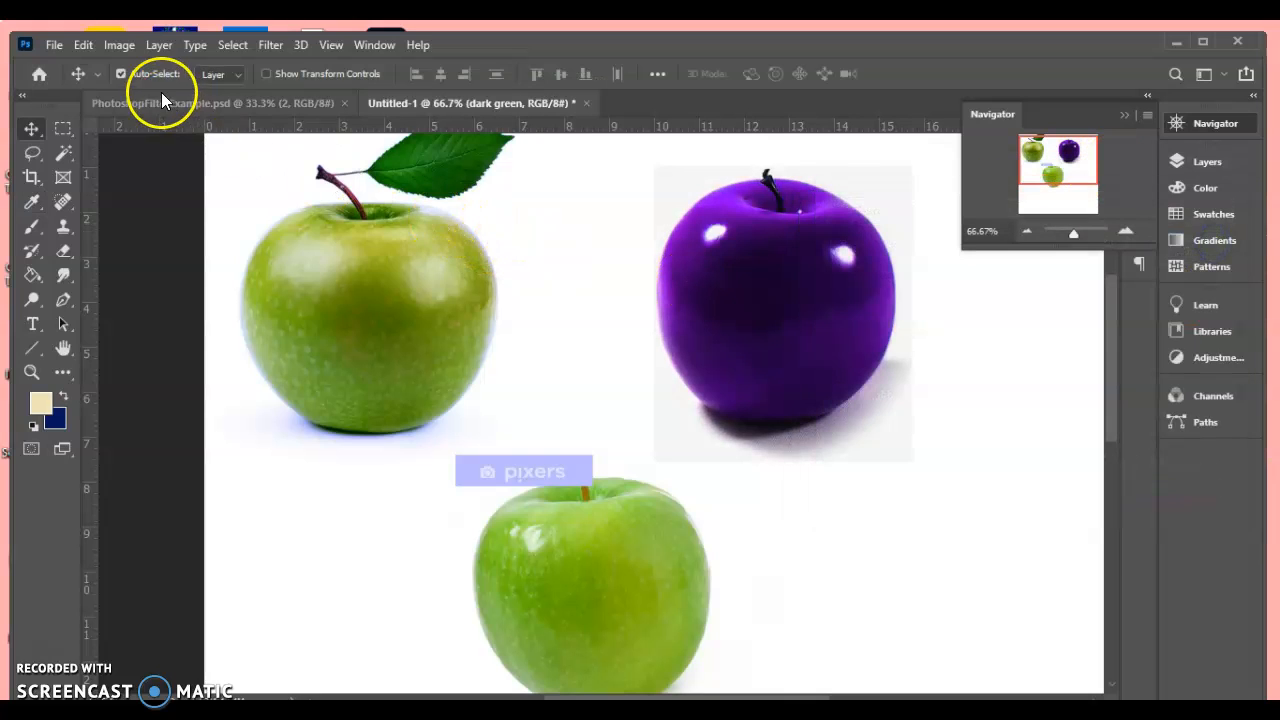
Mute the purple apple's colour with a Vibrance adjustment of -72, keeping saturation at 0.
left_click(112, 47)
mouse_move(131, 93)
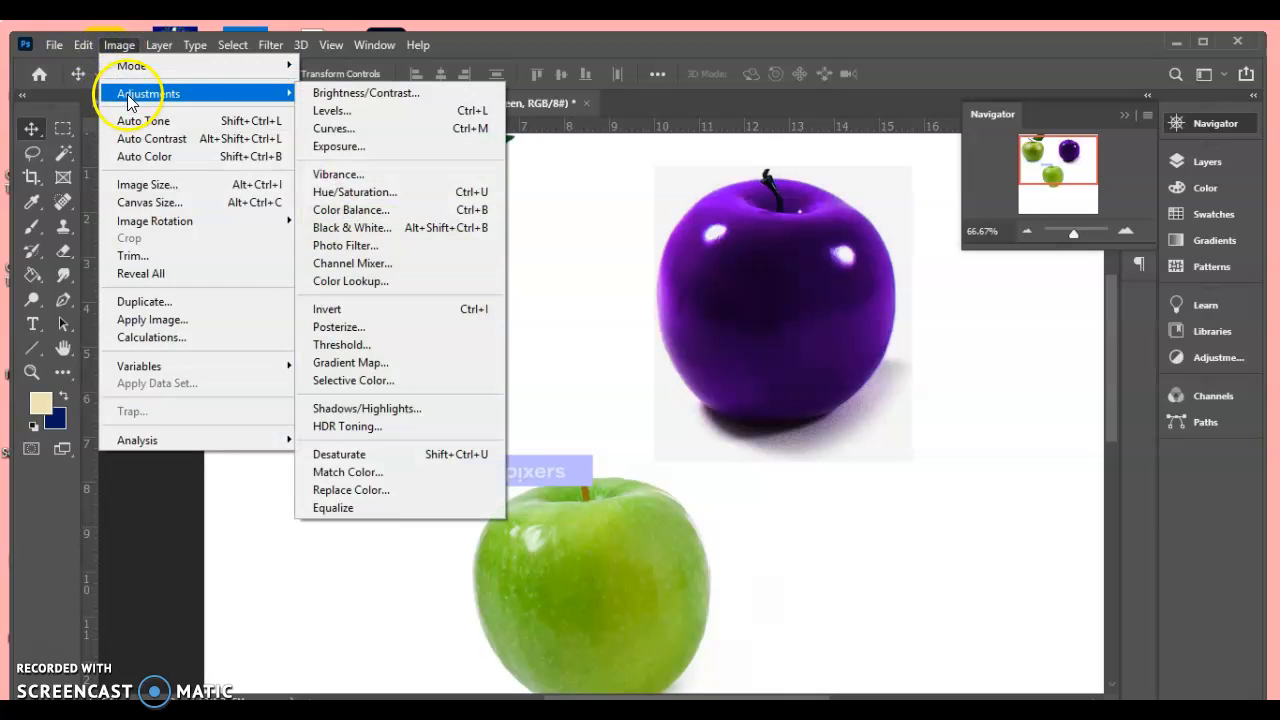
left_click(345, 175)
left_click_drag(557, 186, 423, 155)
left_click_drag(456, 214, 376, 213)
mouse_move(454, 265)
left_mouse_down()
mouse_move(367, 250)
mouse_move(456, 257)
left_mouse_up()
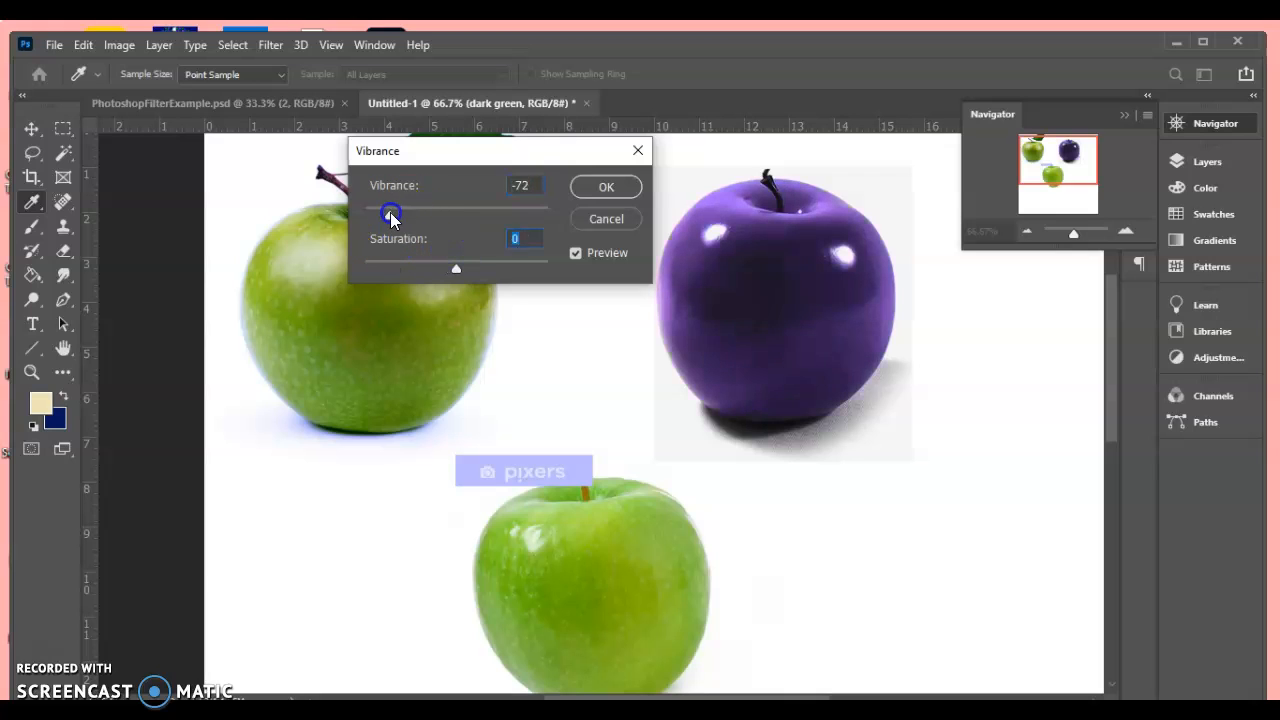
left_click(606, 186)
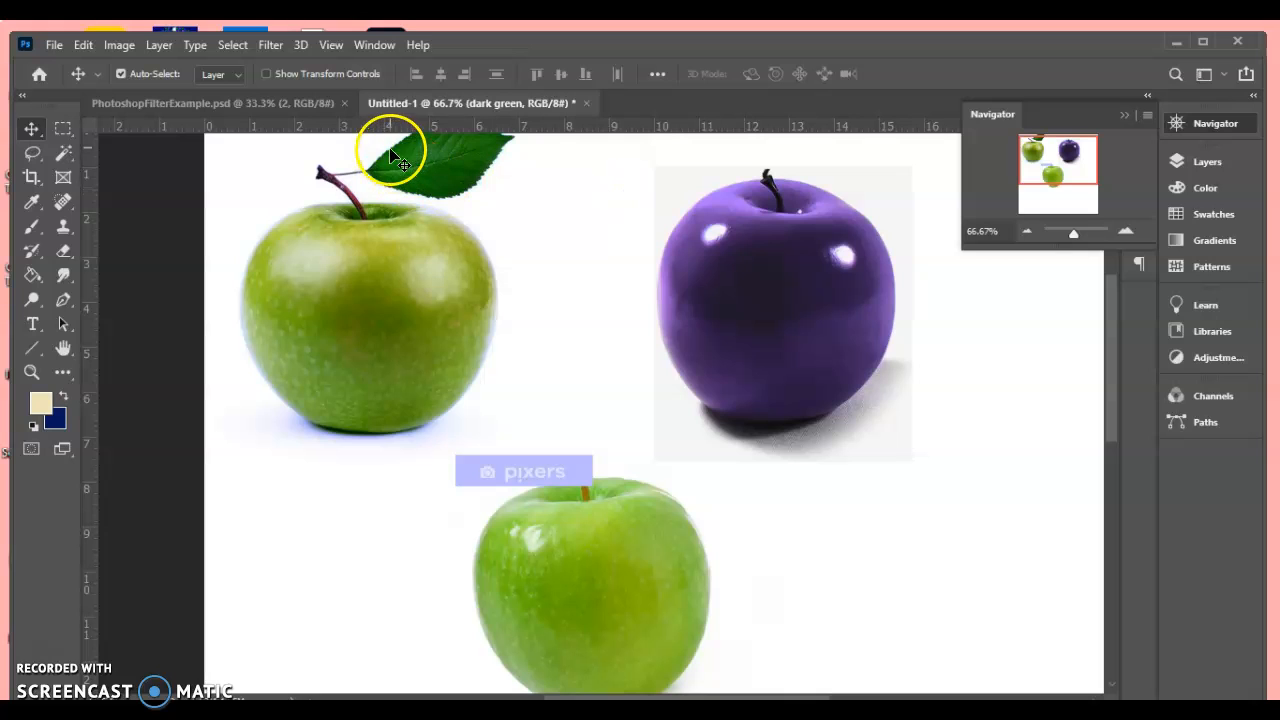
Adjust the purple apple with Levels, setting the input shadows to 14, midtones to 1.37 and highlights to 232.
left_click(120, 47)
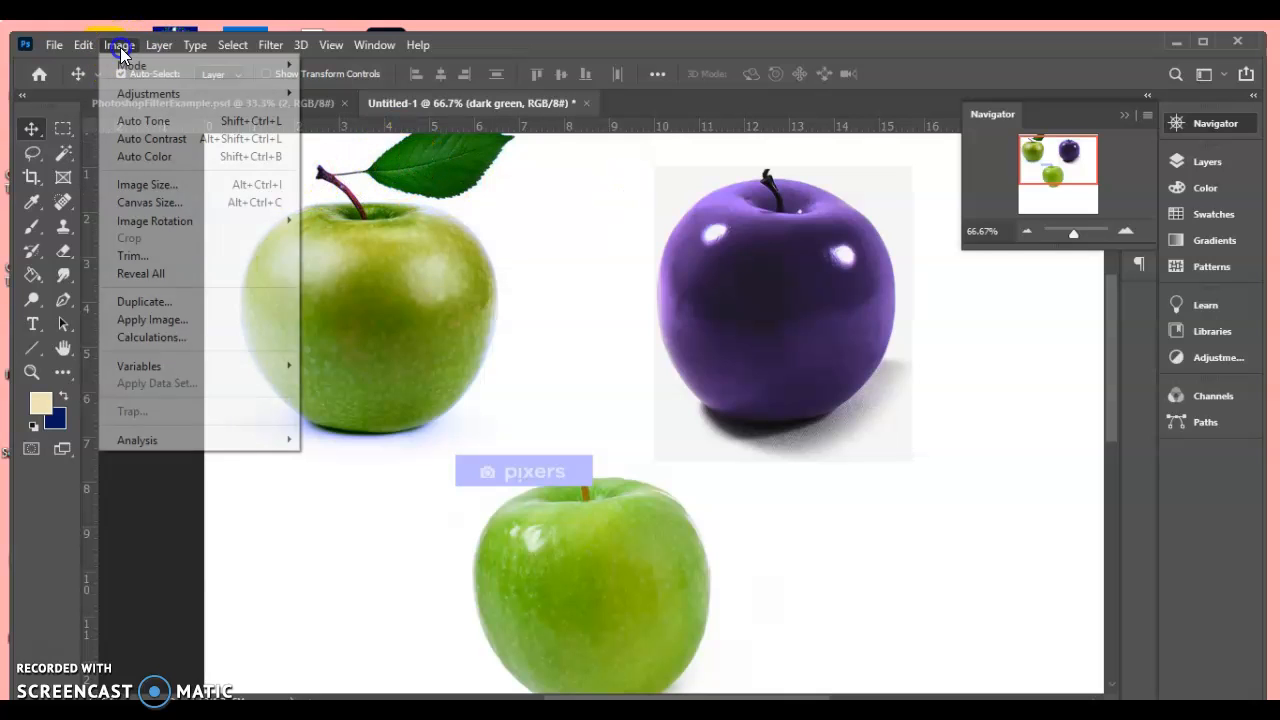
mouse_move(150, 93)
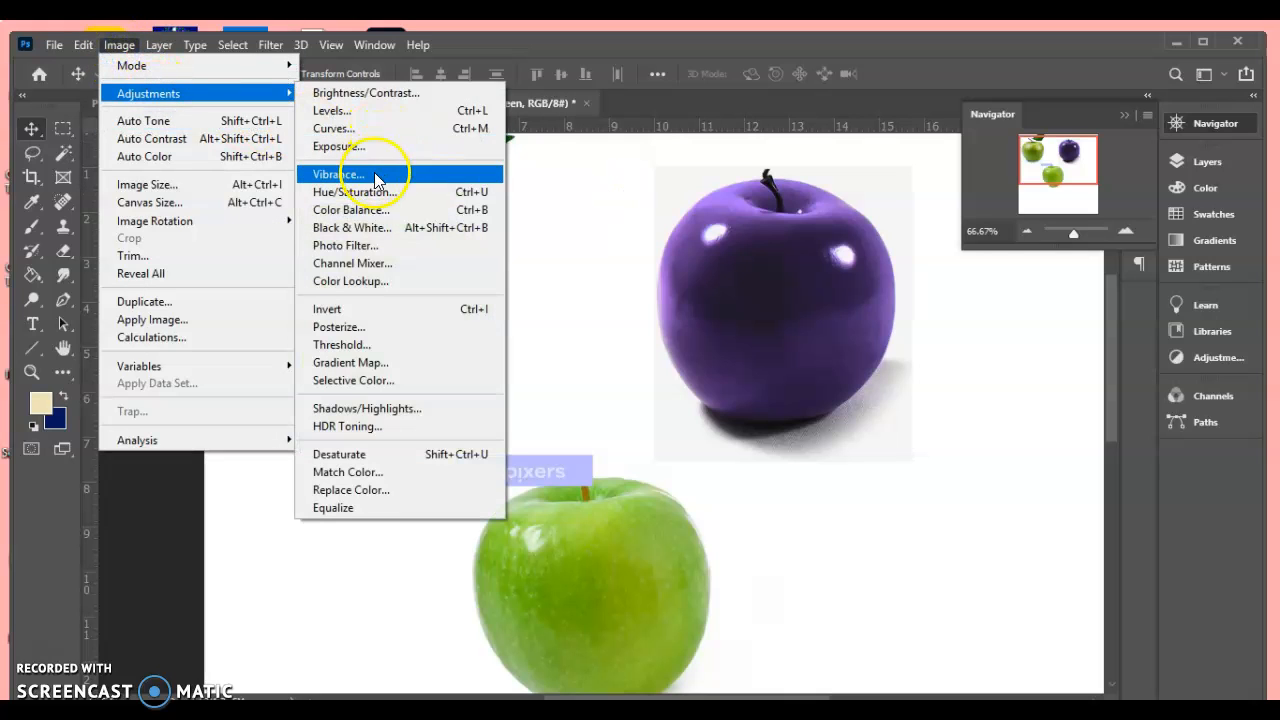
left_click(340, 111)
left_click_drag(693, 158, 961, 242)
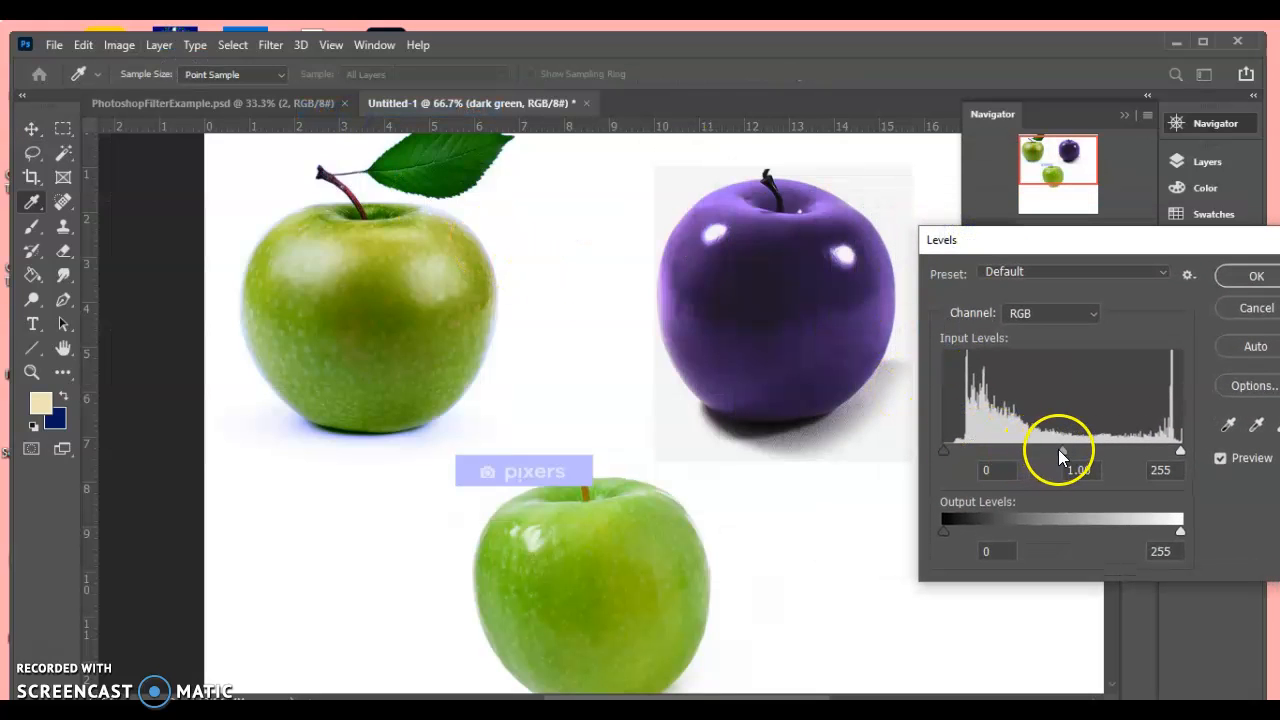
left_click_drag(1093, 455, 1035, 458)
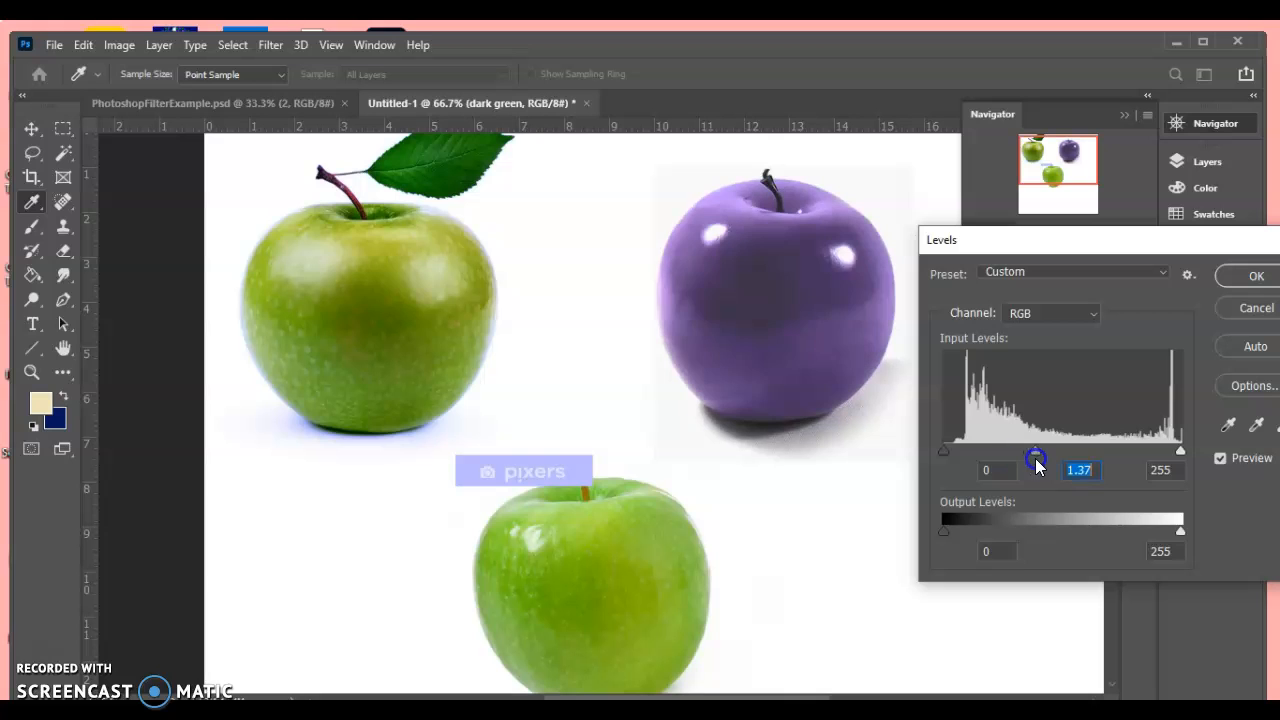
left_click_drag(941, 449, 957, 448)
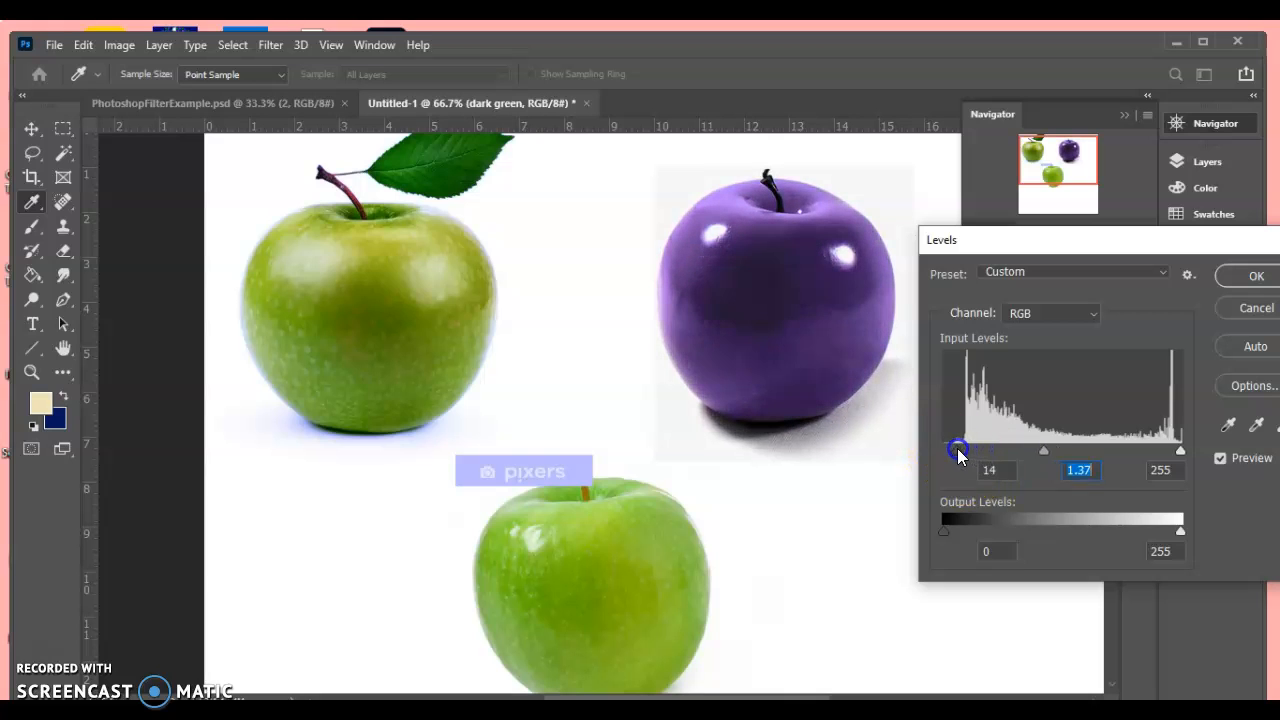
left_click_drag(1181, 450, 1160, 453)
left_click_drag(1171, 238, 1016, 238)
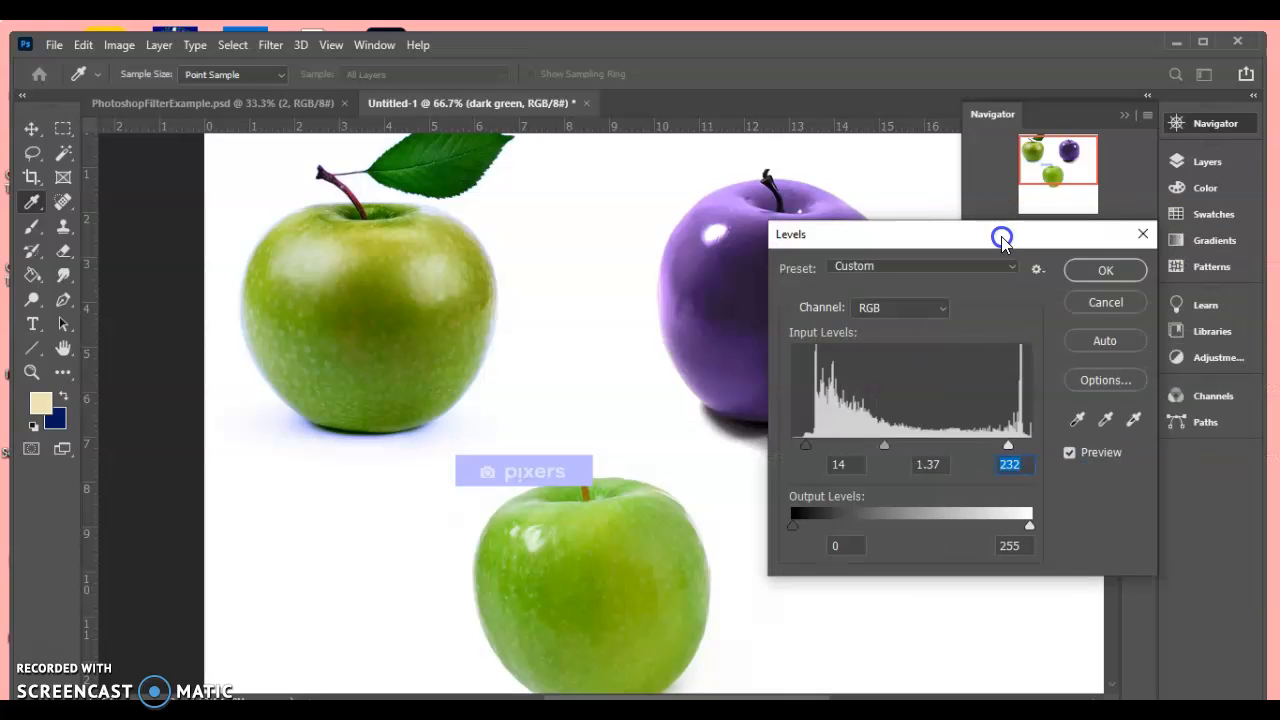
left_click(1098, 272)
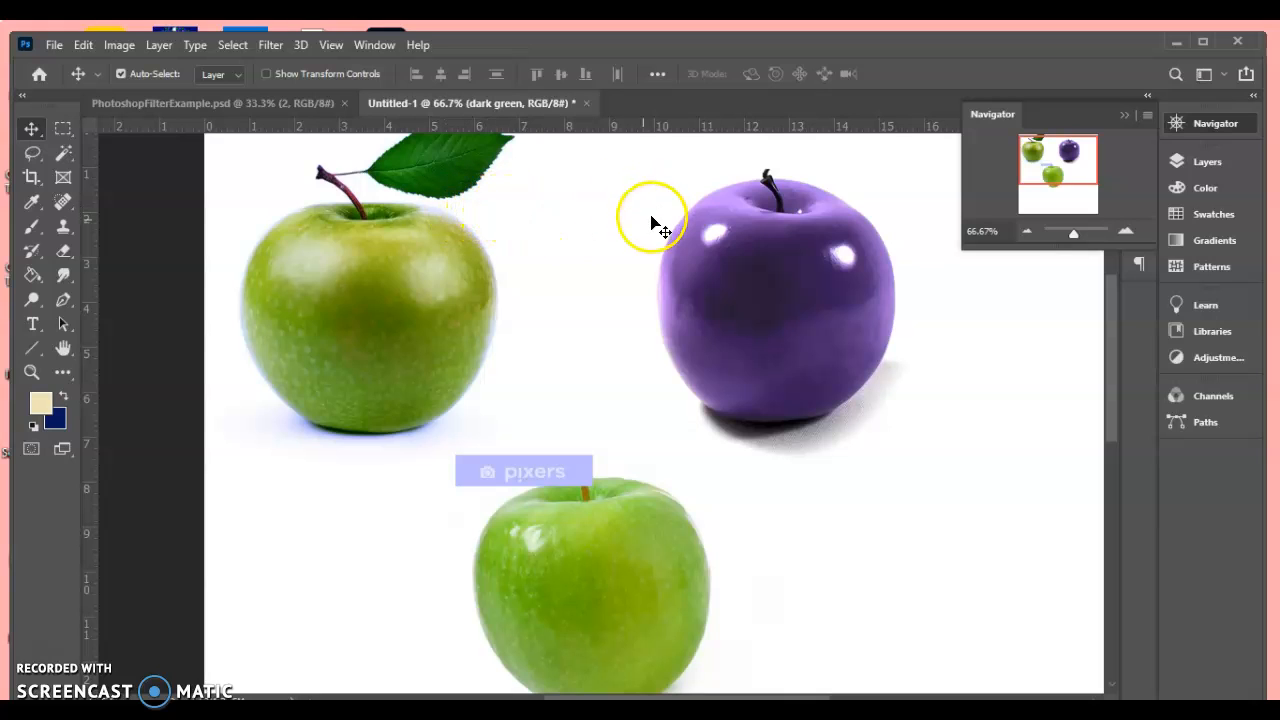
Hide the three apple layers, show the cupcake layer, and move the cupcake image up and left on the canvas.
left_click(1196, 162)
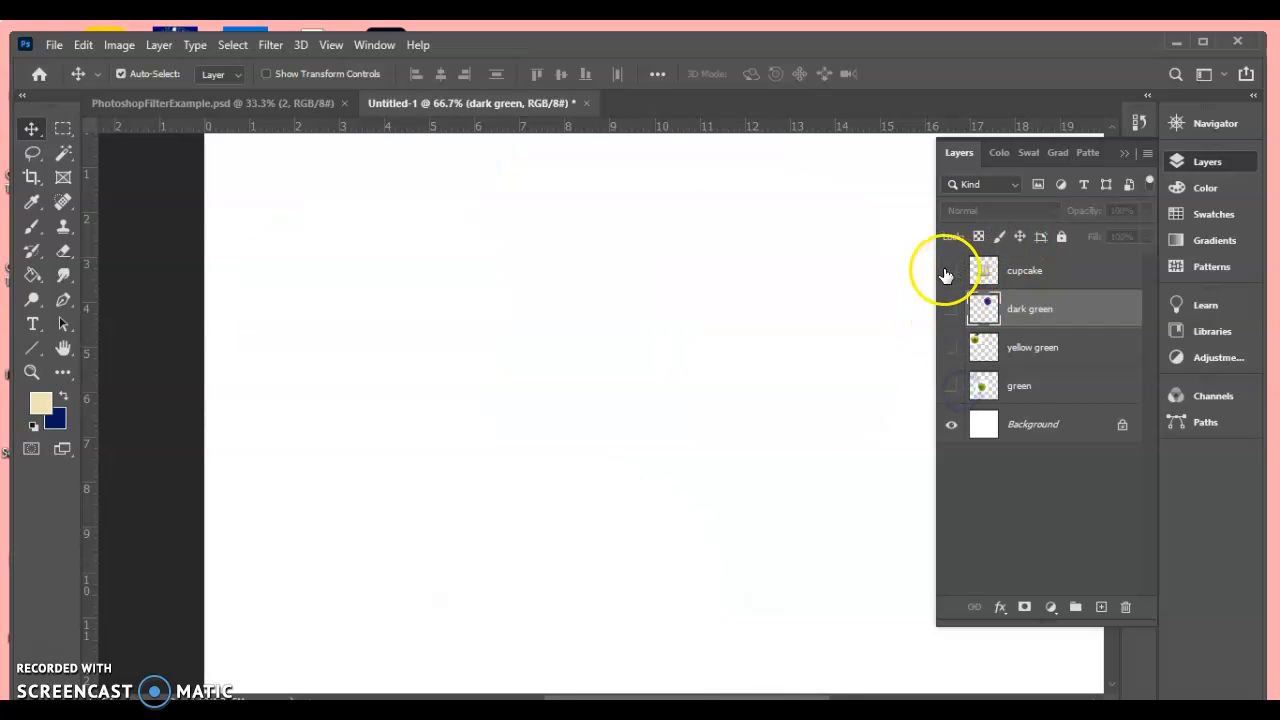
left_click(950, 270)
left_click(1038, 270)
left_click_drag(680, 540, 510, 352)
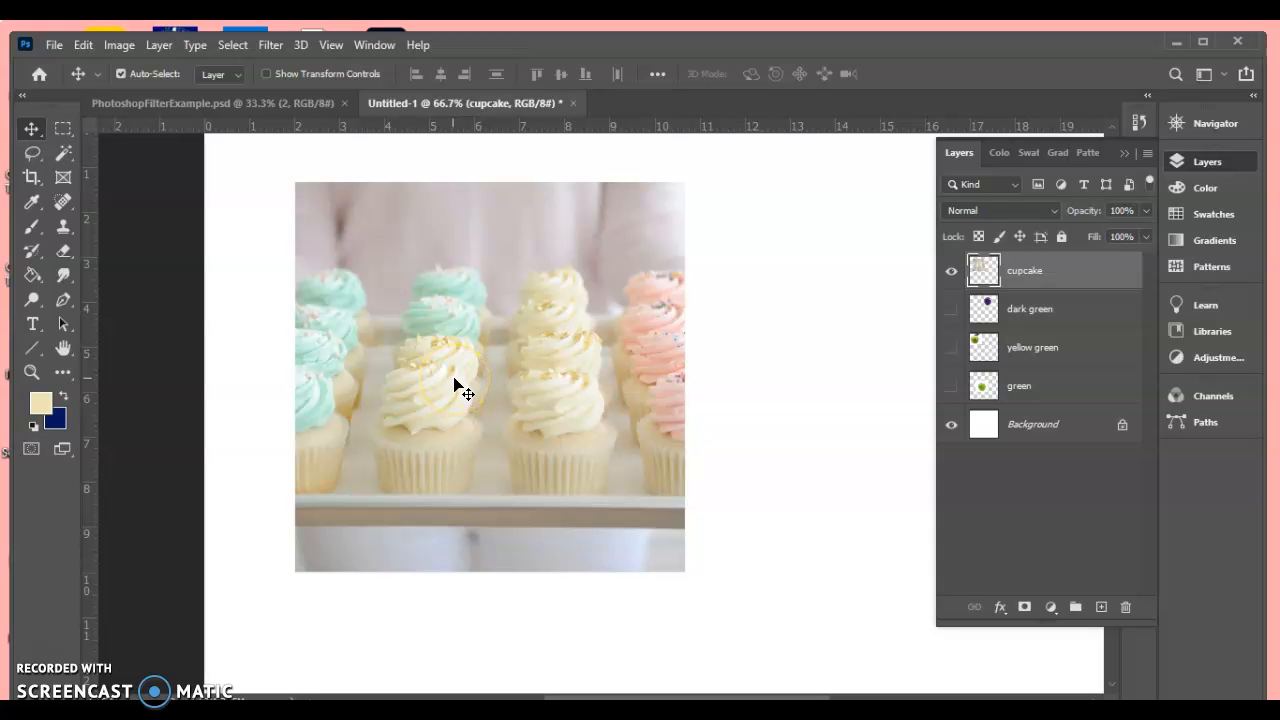
Open the Filter Gallery for the cupcake layer and look through the Artistic, Brush Strokes and Distort filter categories.
left_click(271, 45)
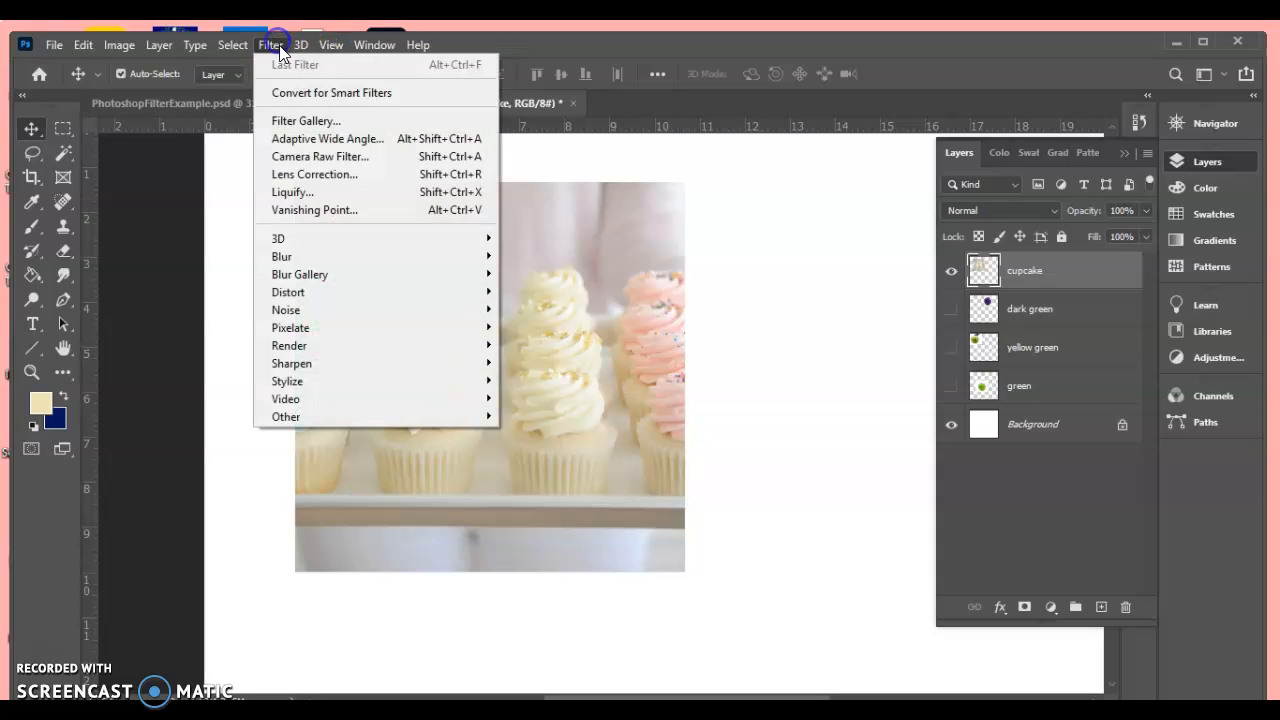
left_click(332, 121)
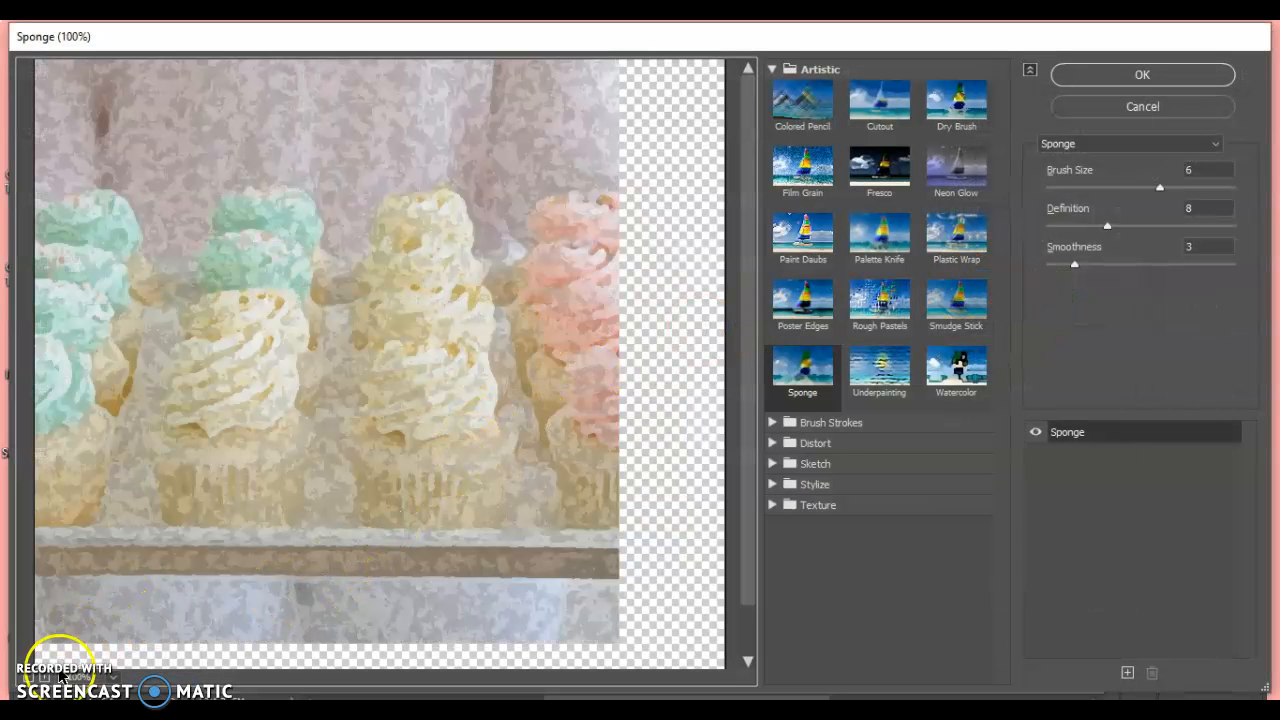
left_click(26, 679)
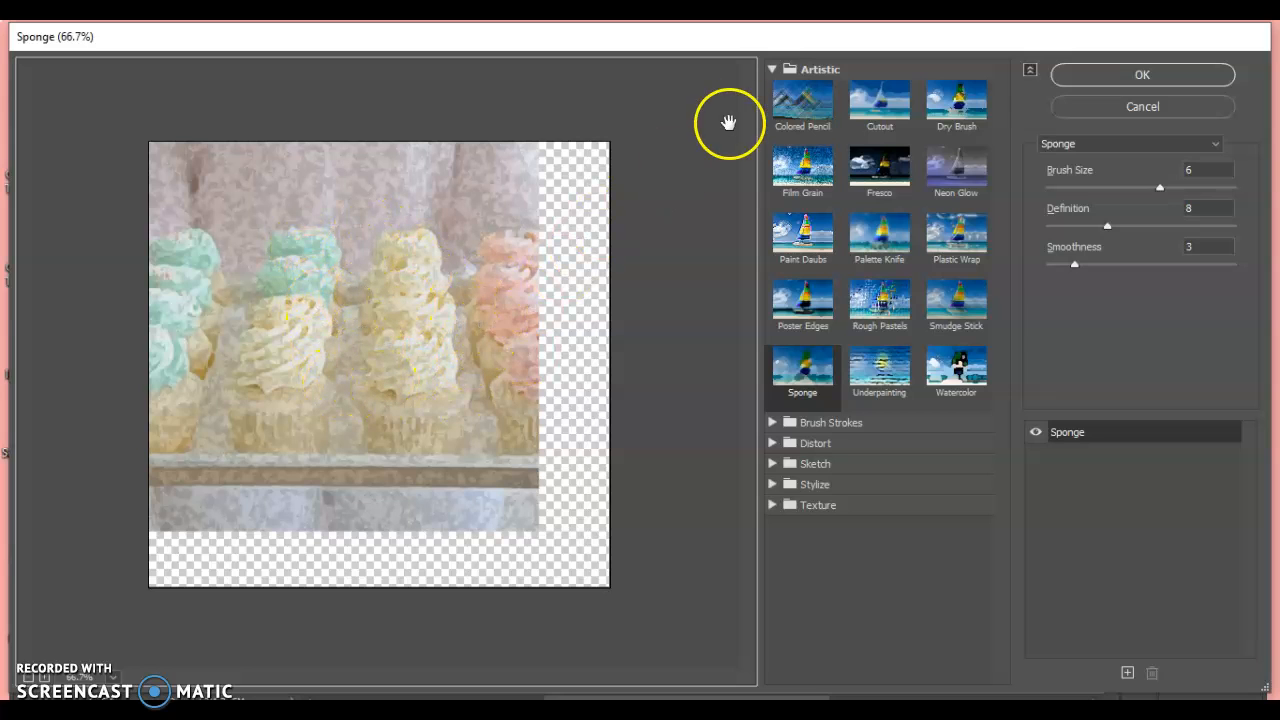
left_click(771, 70)
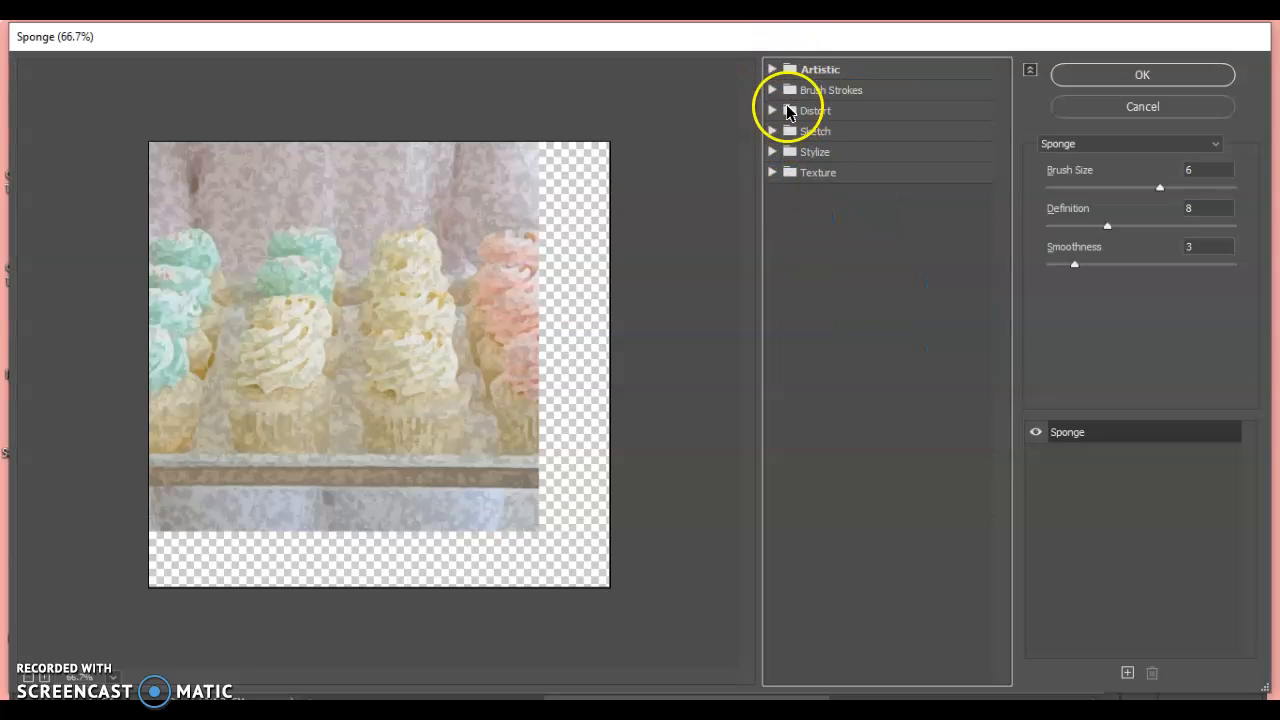
left_click(770, 70)
left_click(771, 70)
left_click(773, 90)
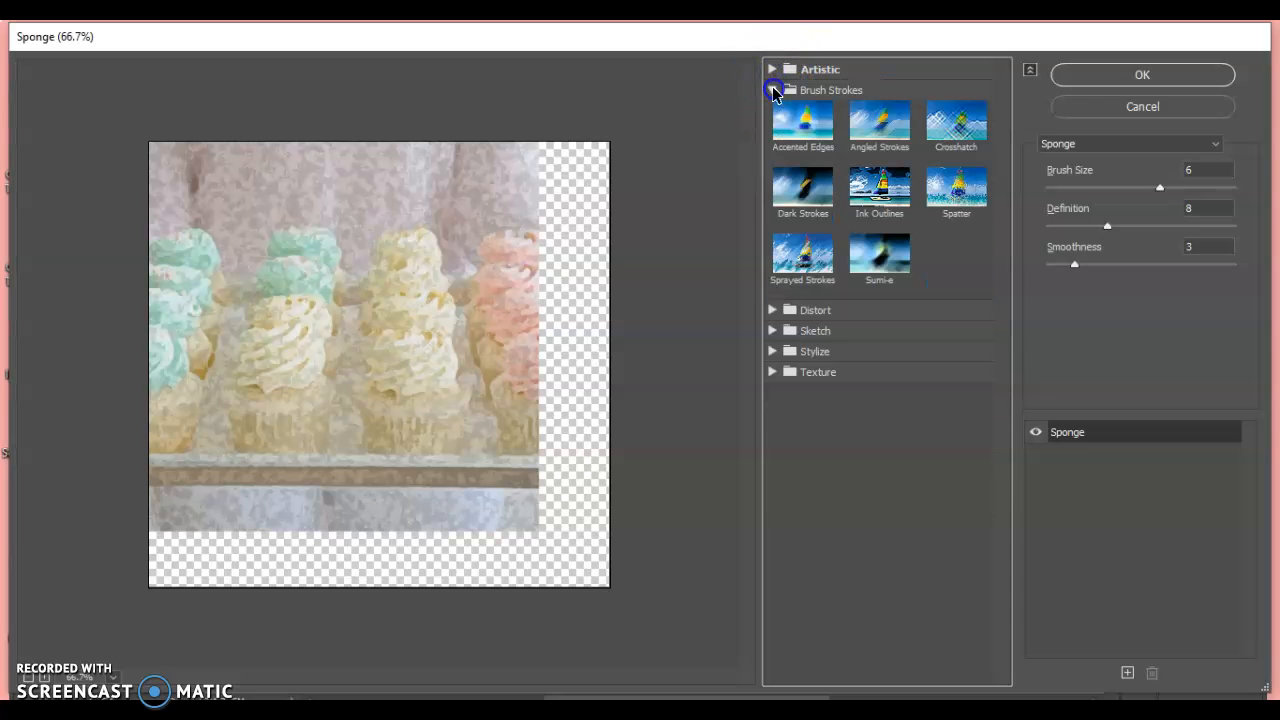
left_click(773, 90)
left_click(771, 111)
left_click(769, 112)
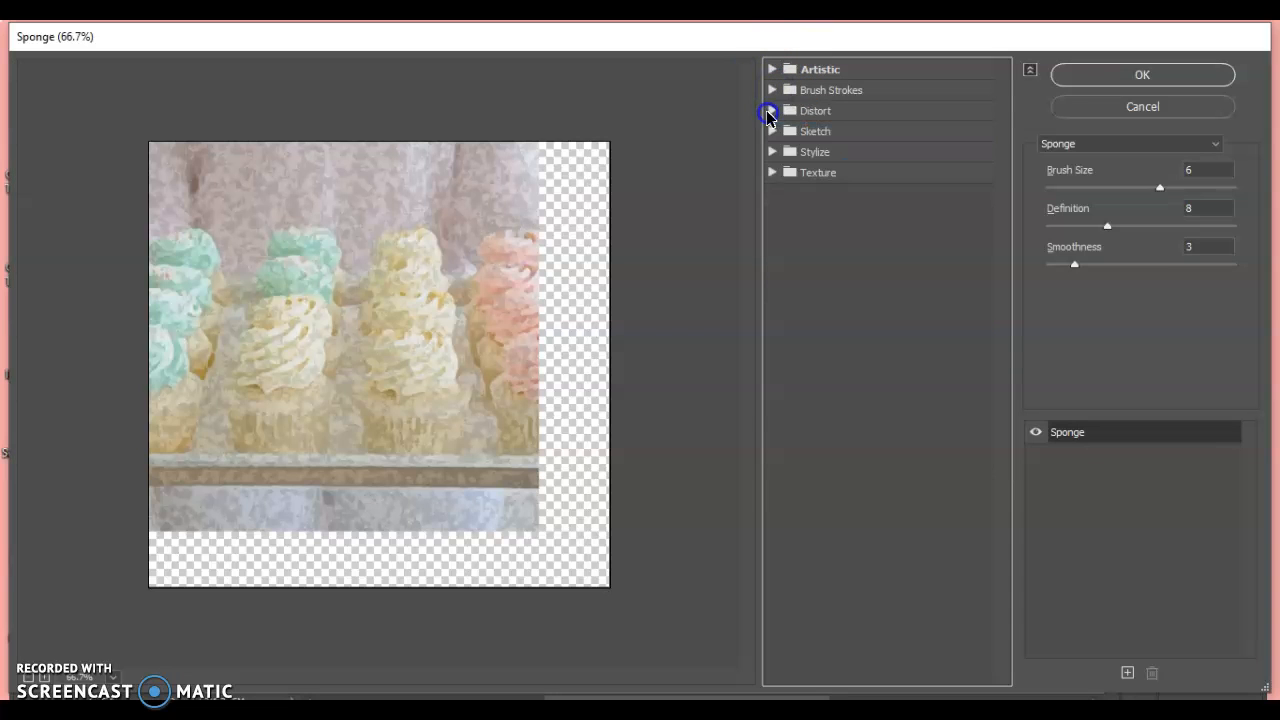
left_click(771, 70)
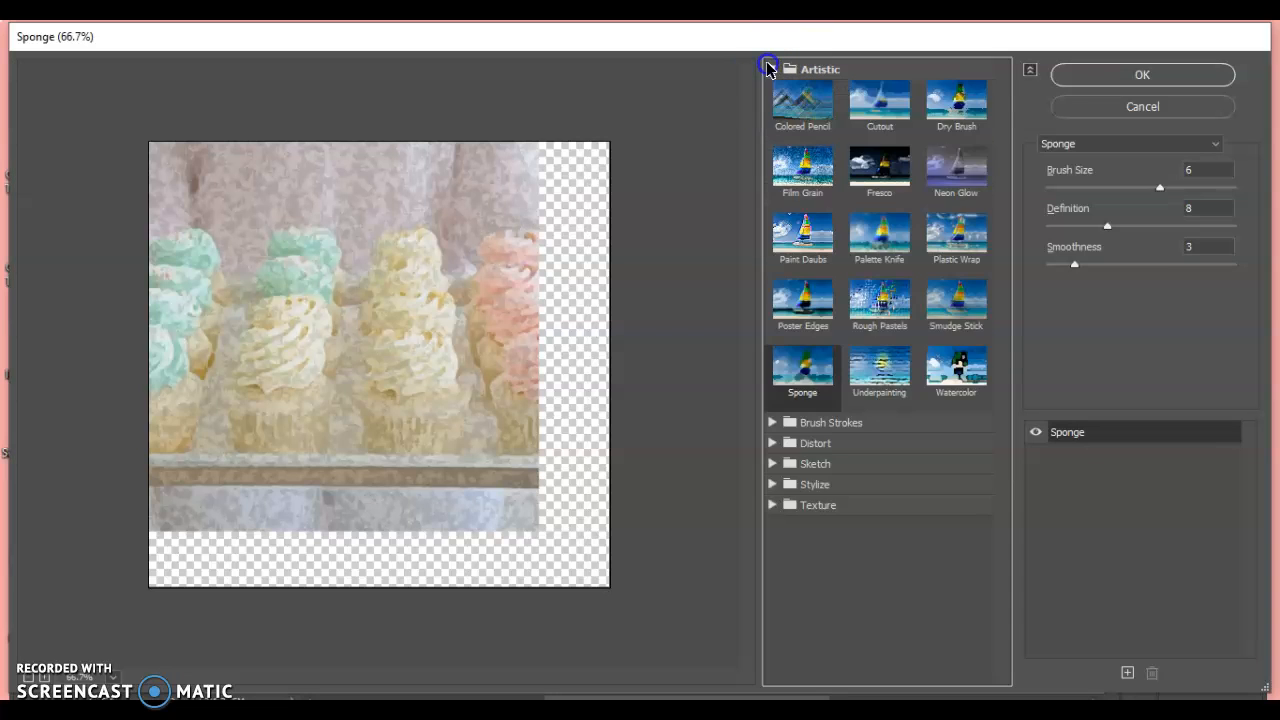
Apply Plastic Wrap to the cupcake layer with highlight strength 16, detail 14 and smoothness 6, and undo it.
left_click(959, 237)
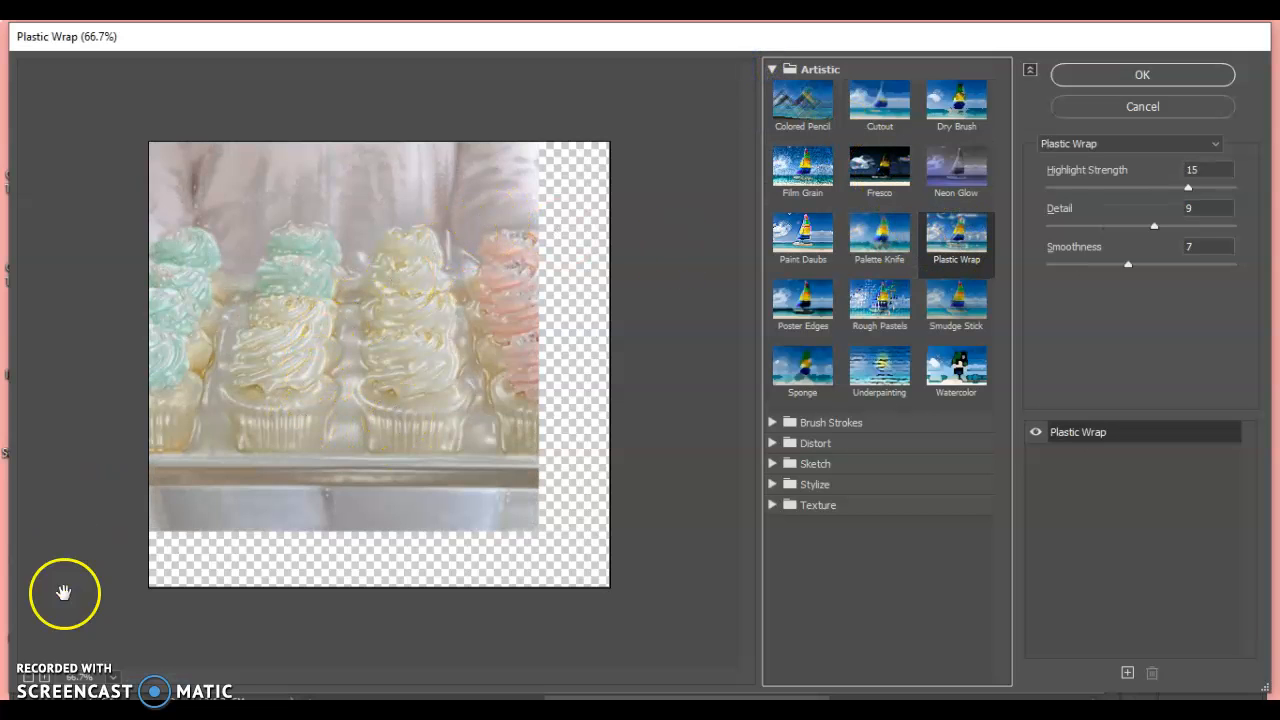
left_click(44, 678)
left_click(44, 678)
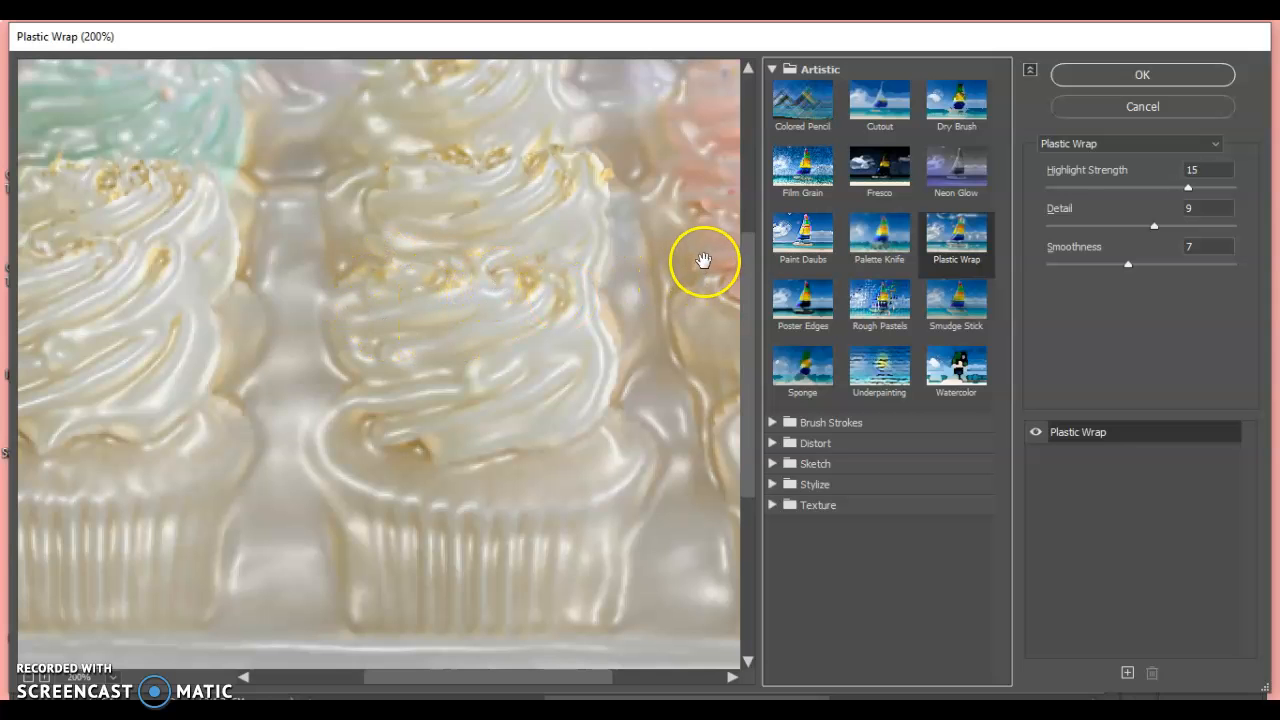
left_click_drag(1190, 195, 1118, 196)
left_click_drag(1231, 192, 1200, 190)
left_click_drag(1153, 231, 1226, 207)
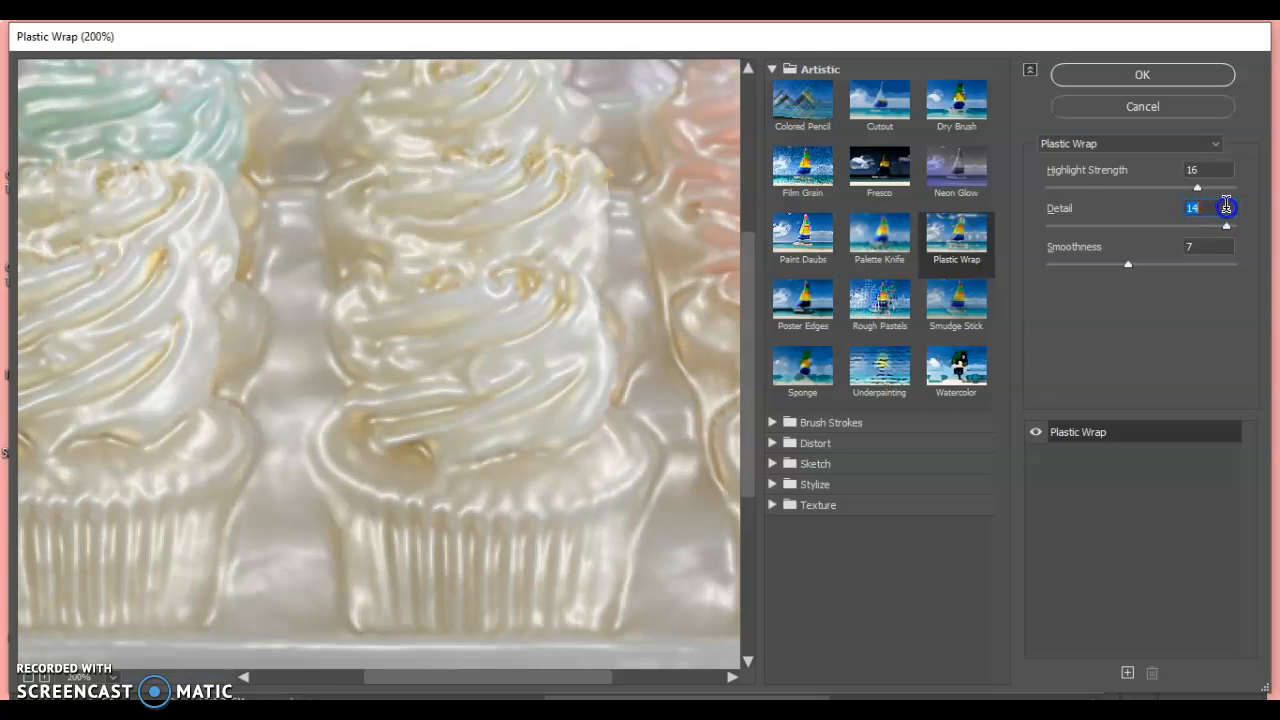
mouse_move(1128, 266)
left_mouse_down()
mouse_move(1211, 253)
mouse_move(1084, 259)
mouse_move(1120, 247)
left_mouse_up()
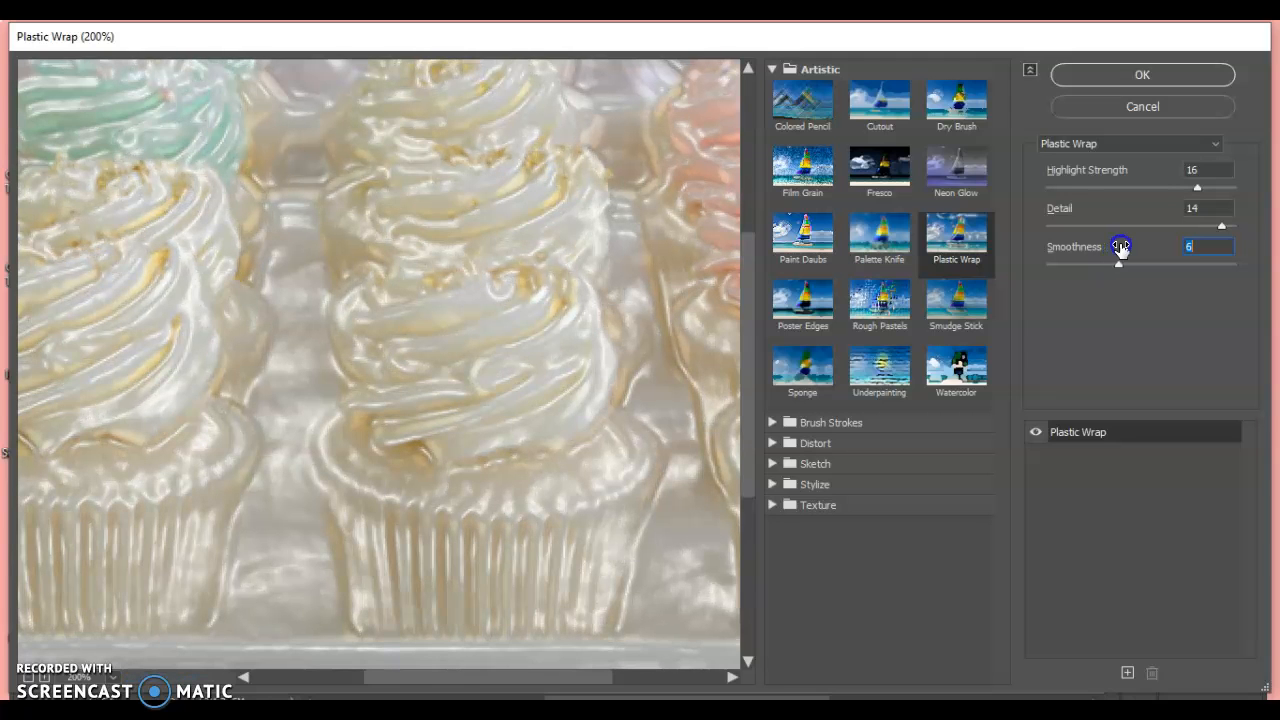
left_click(29, 678)
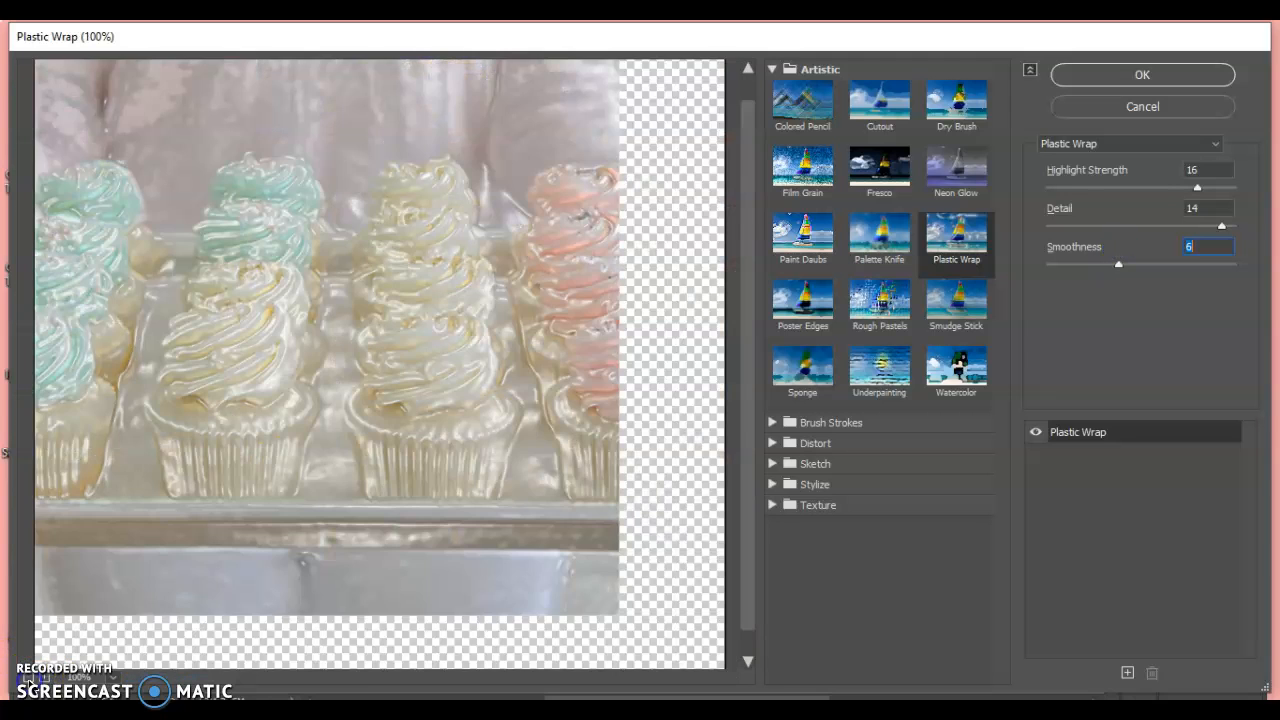
left_click(29, 678)
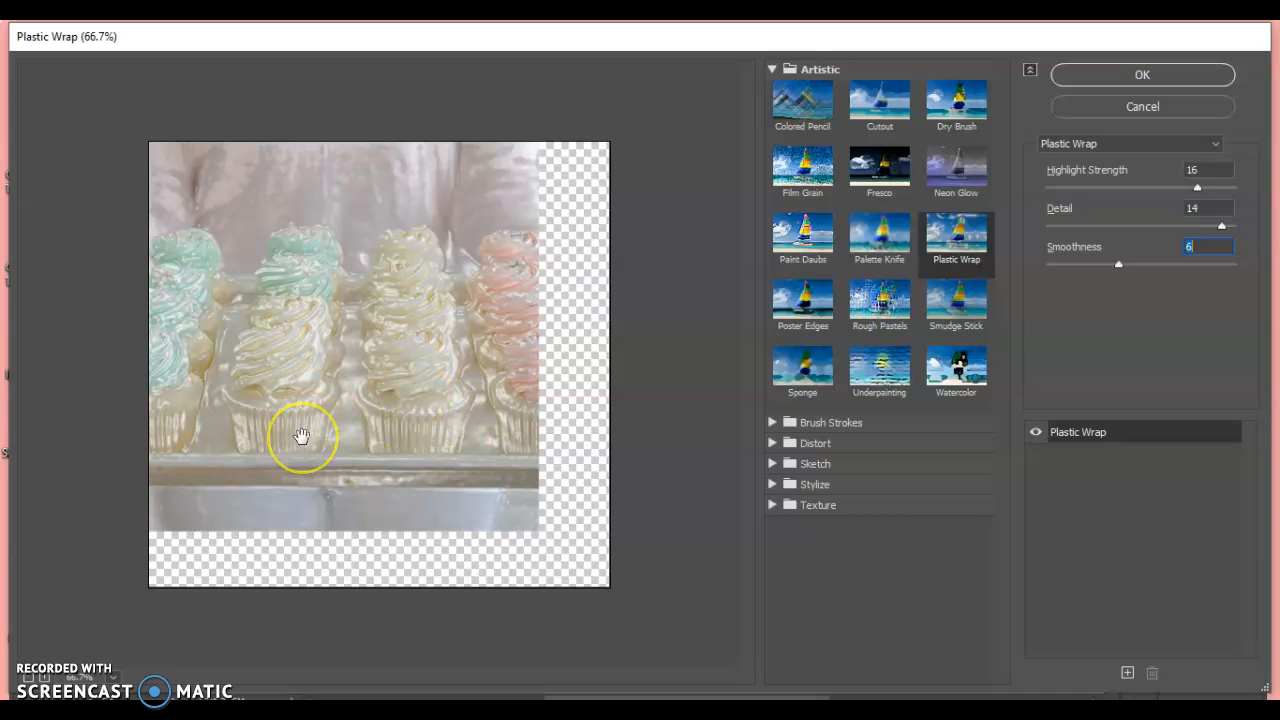
left_click(1092, 75)
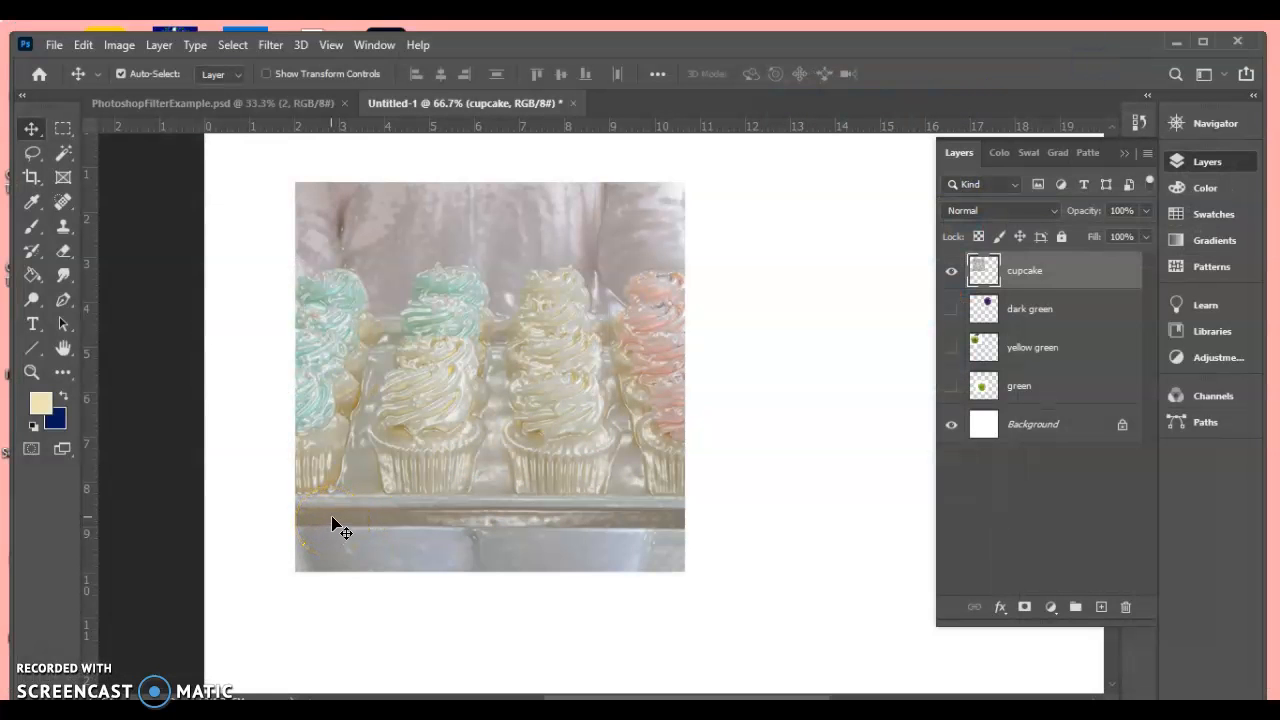
key("ctrl+z")
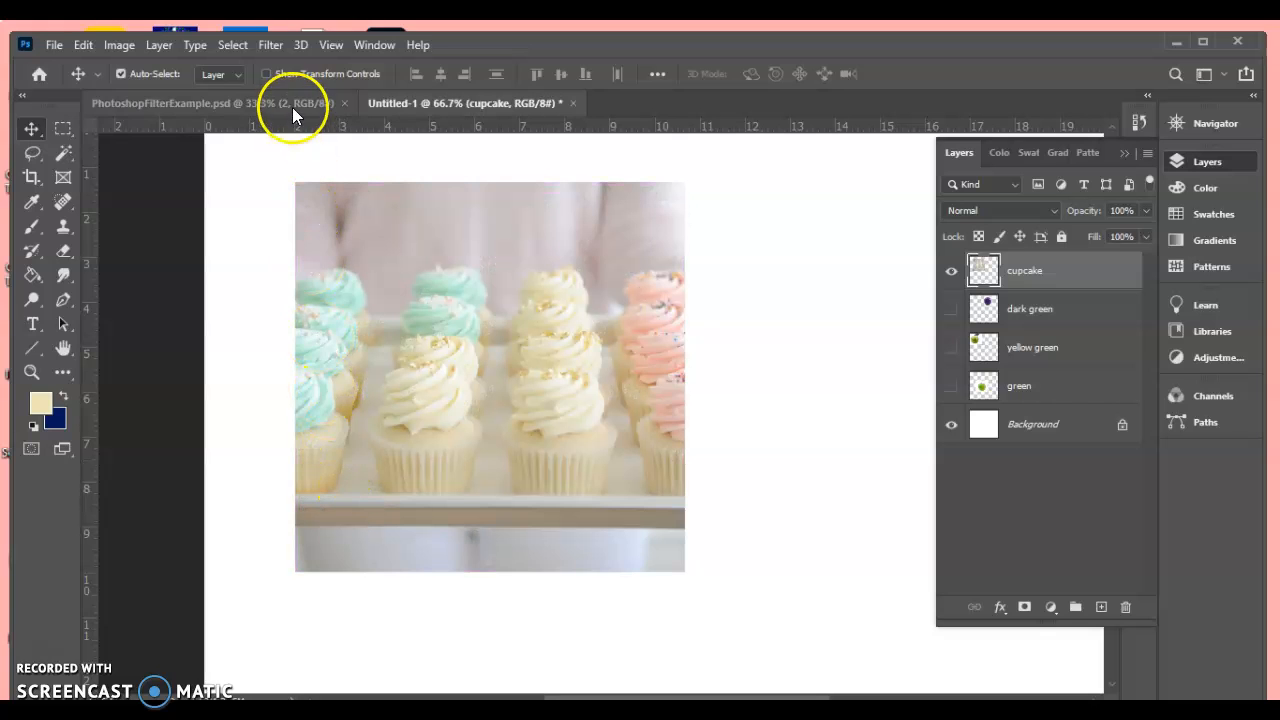
Reapply the last-used Filter Gallery effect to the cupcake layer and undo it.
left_click(275, 45)
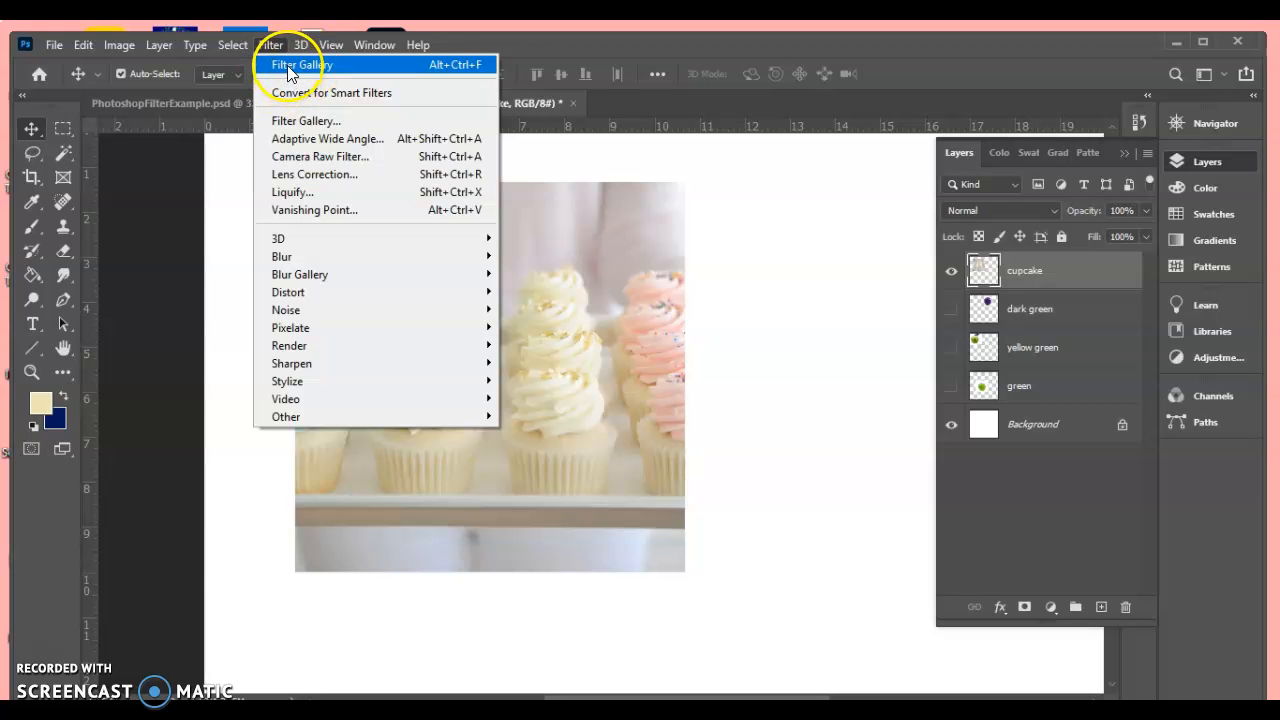
left_click(287, 65)
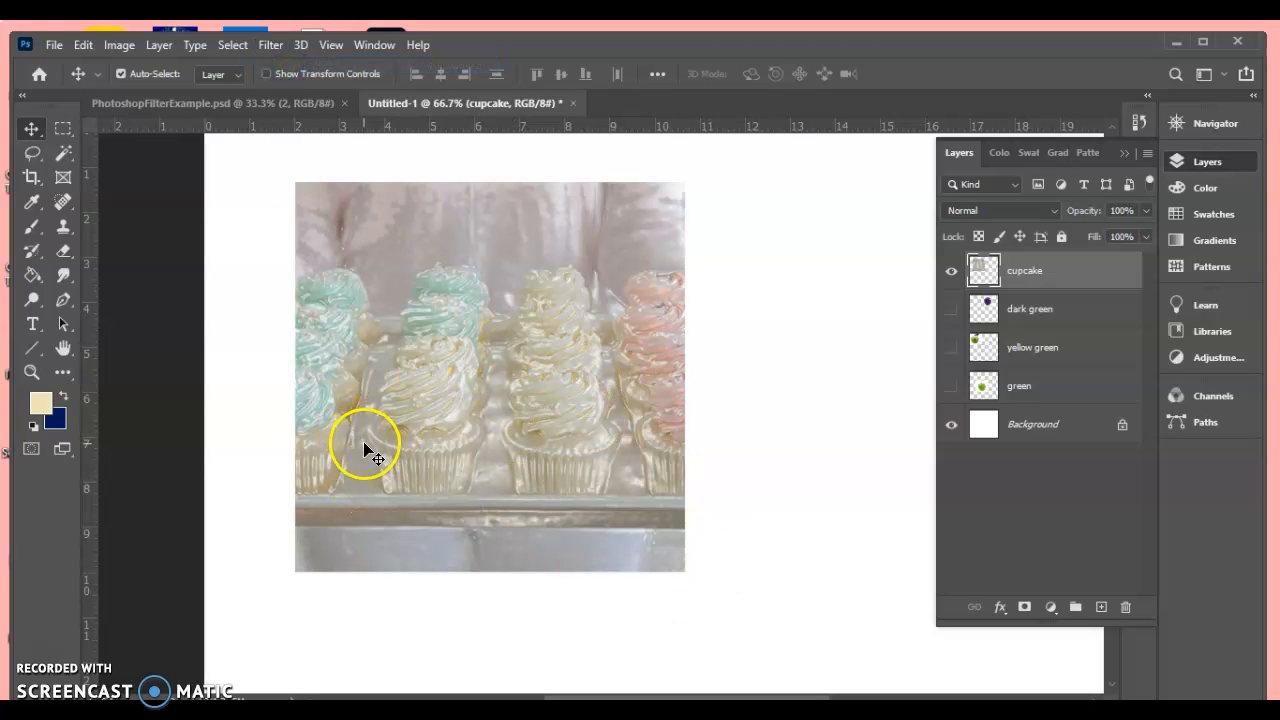
key("ctrl+z")
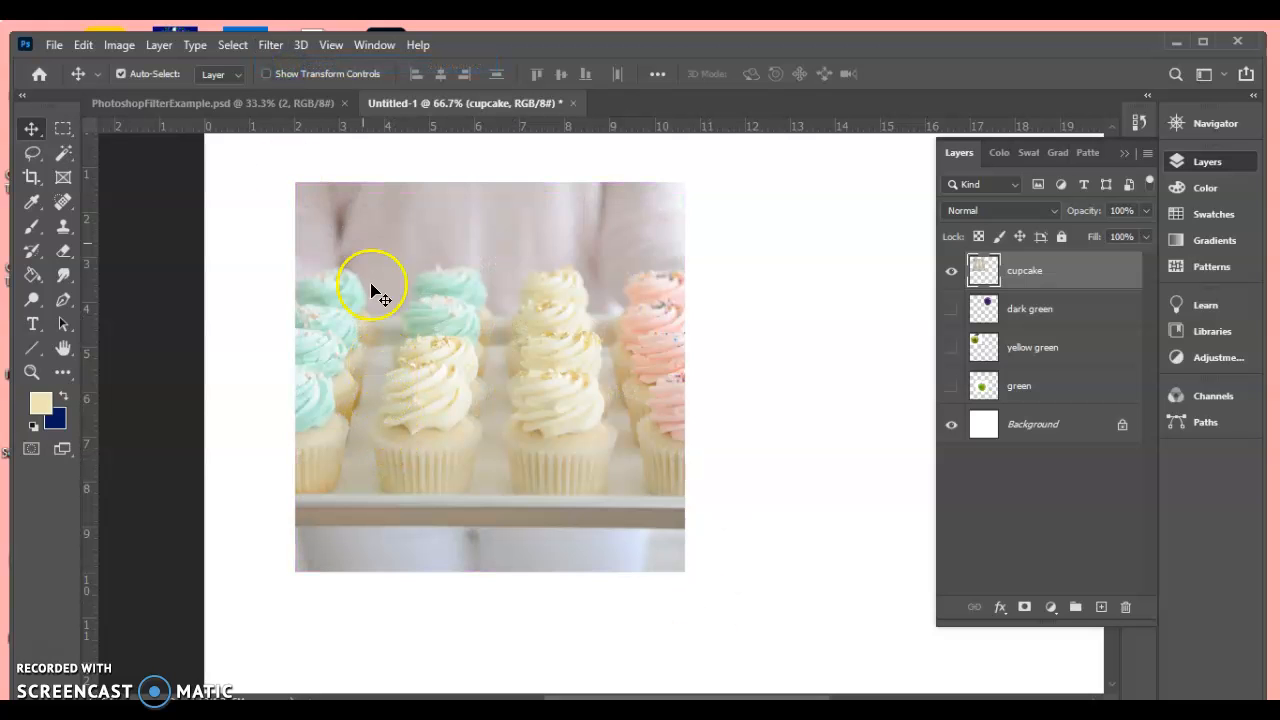
Apply the Paint Daubs filter to the cupcake layer with brush size 8, sharpness 25 and the Simple brush type.
left_click(272, 46)
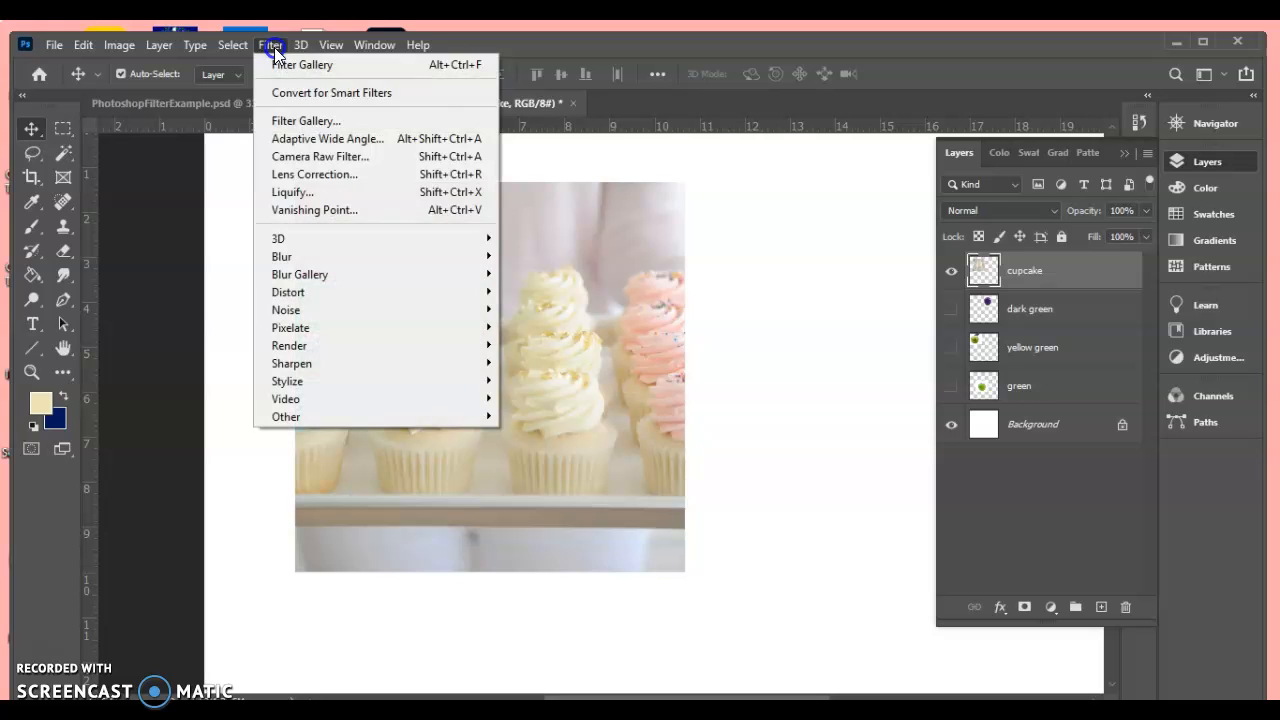
left_click(302, 120)
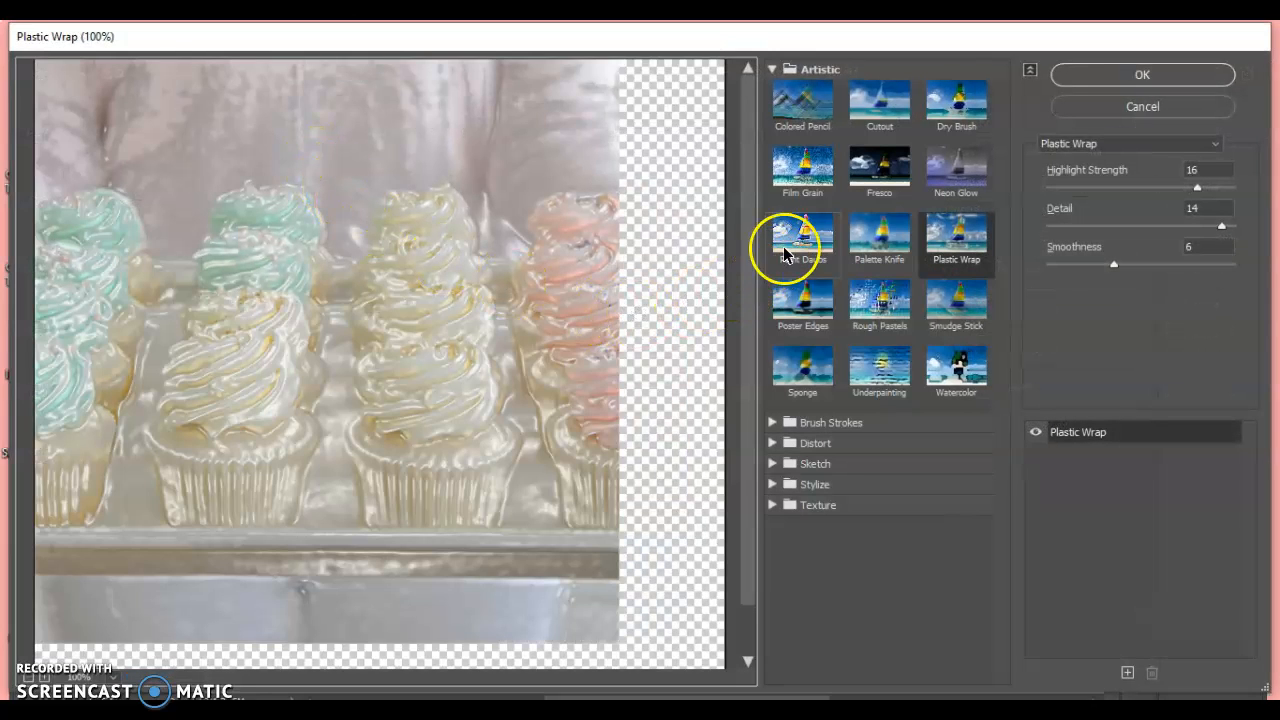
left_click(795, 240)
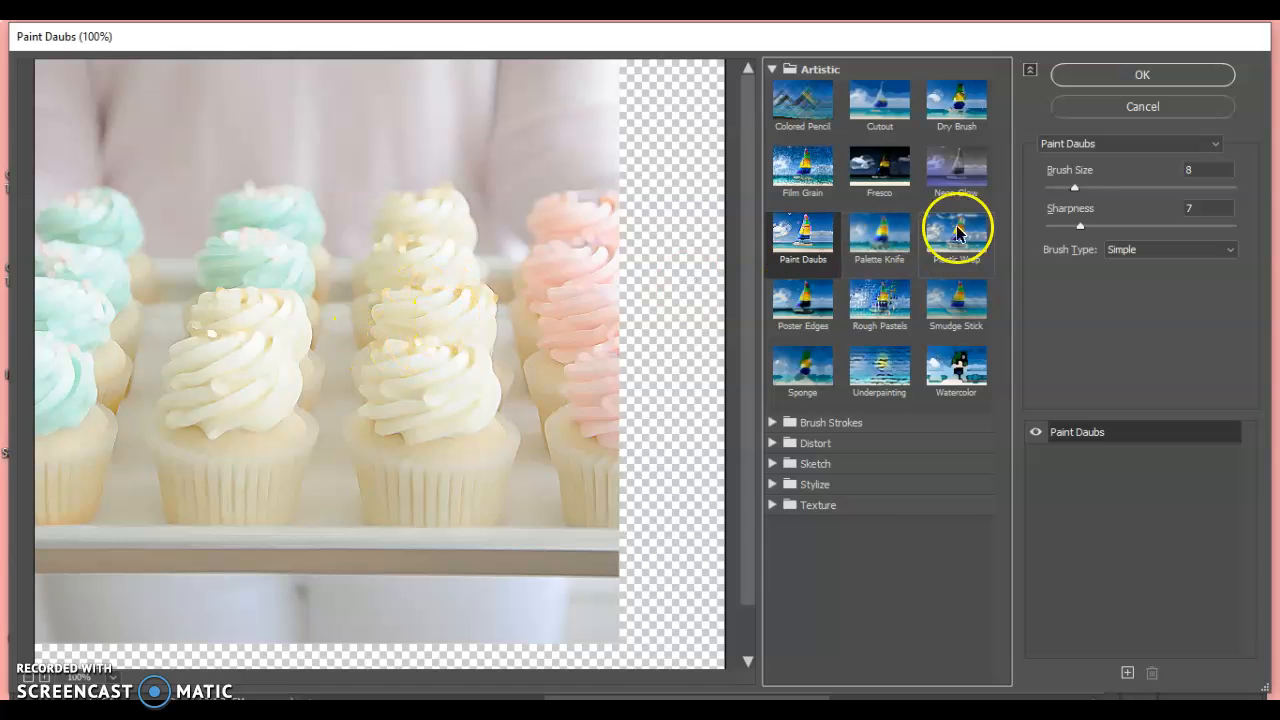
left_click(1079, 192)
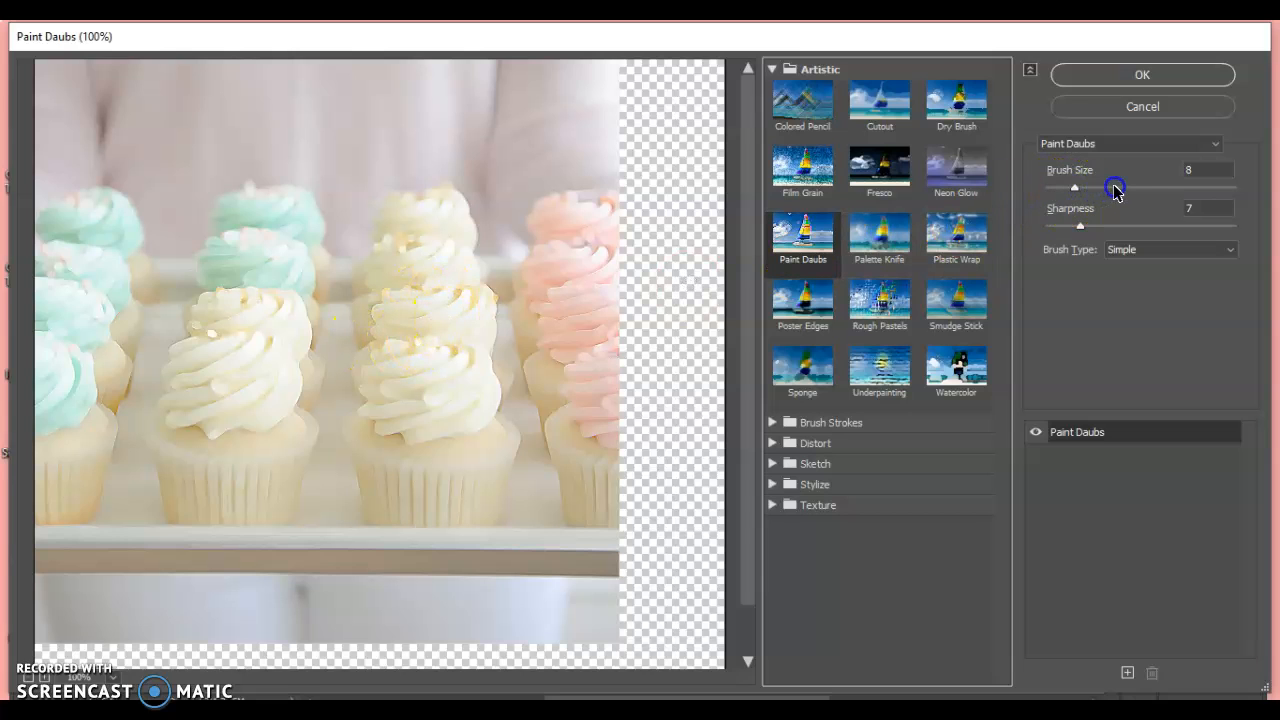
left_click_drag(1081, 226, 1167, 226)
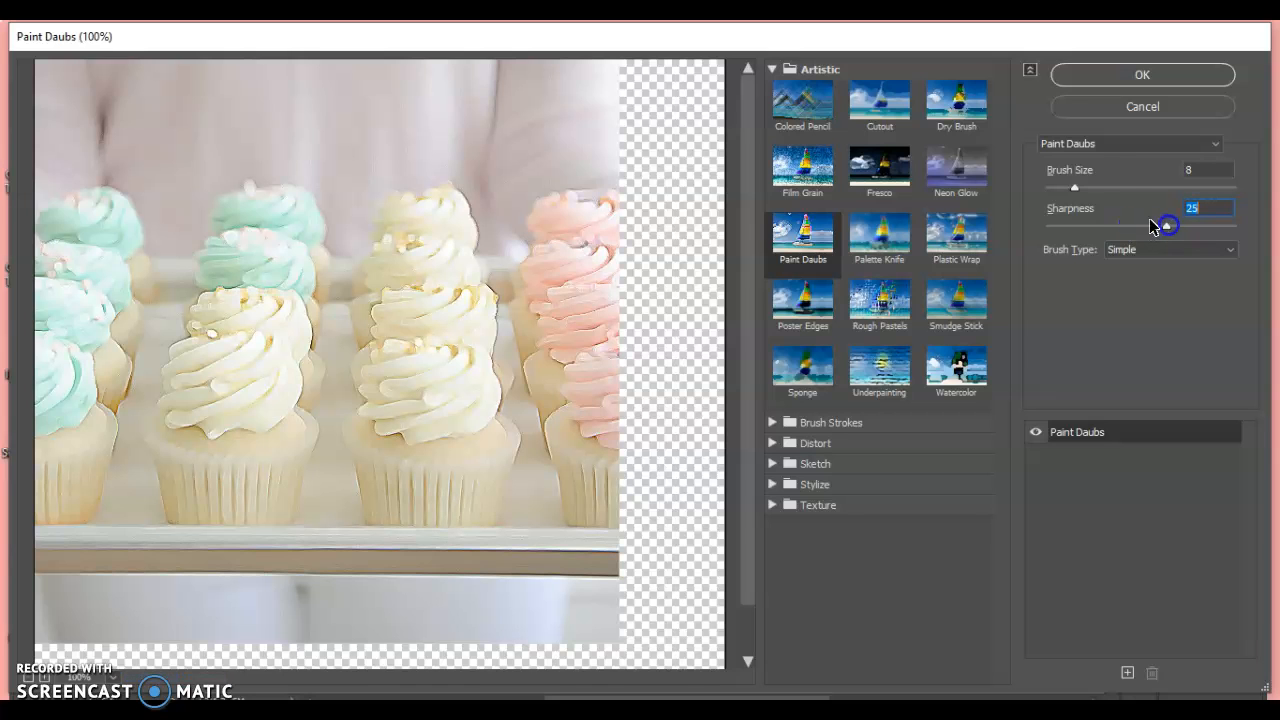
mouse_move(1070, 186)
left_mouse_down()
mouse_move(1123, 189)
mouse_move(1078, 190)
left_mouse_up()
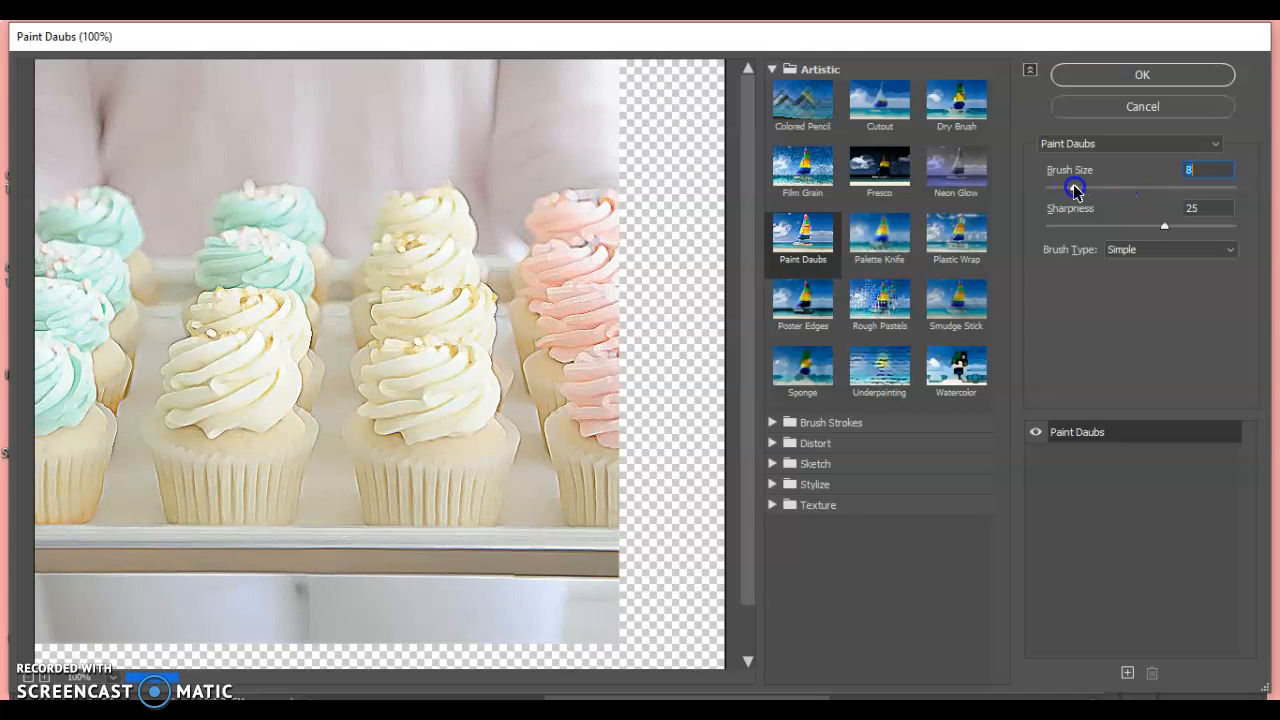
left_click(1100, 77)
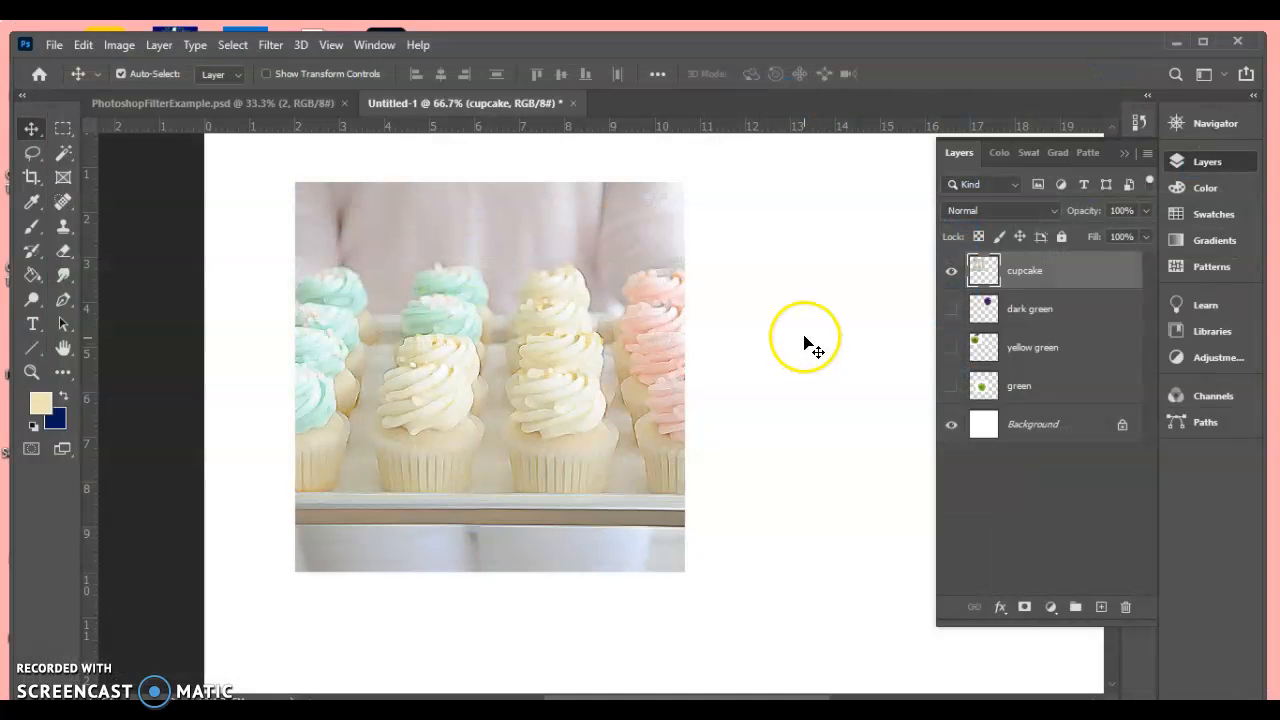
Undo the Paint Daubs effect on the cupcake layer, redo it to compare, and undo it again.
left_click(86, 45)
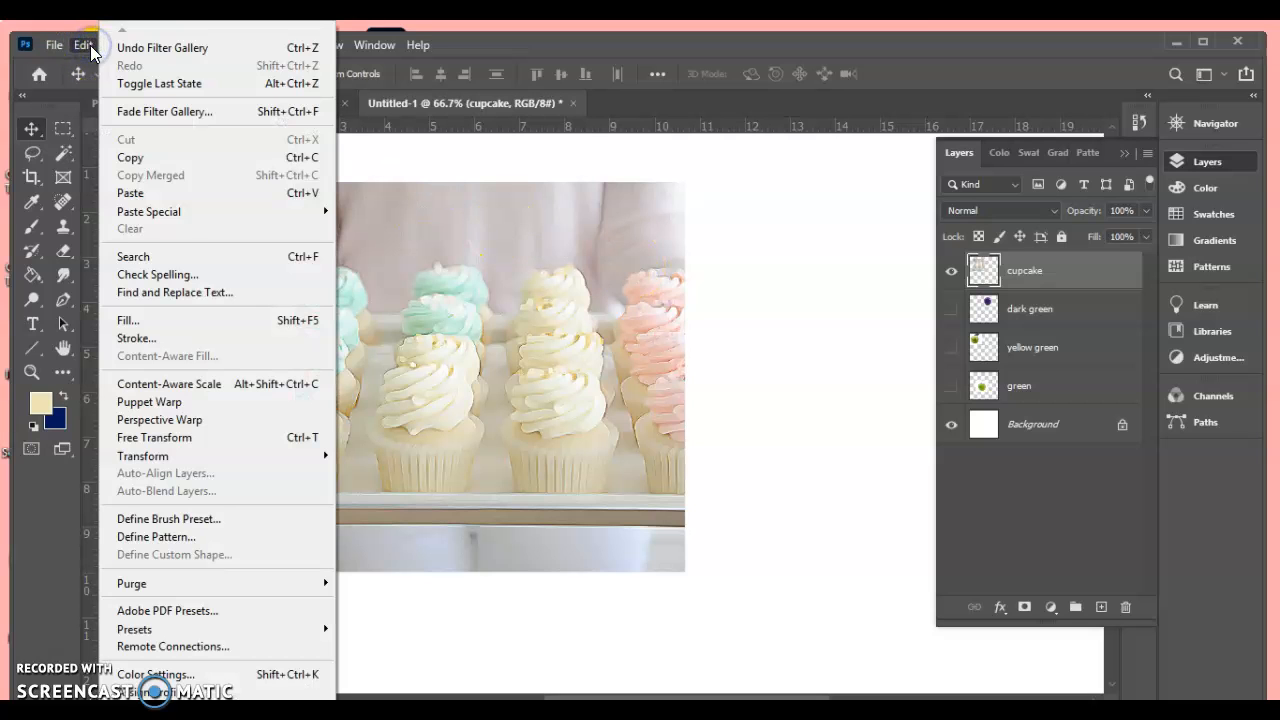
left_click(126, 50)
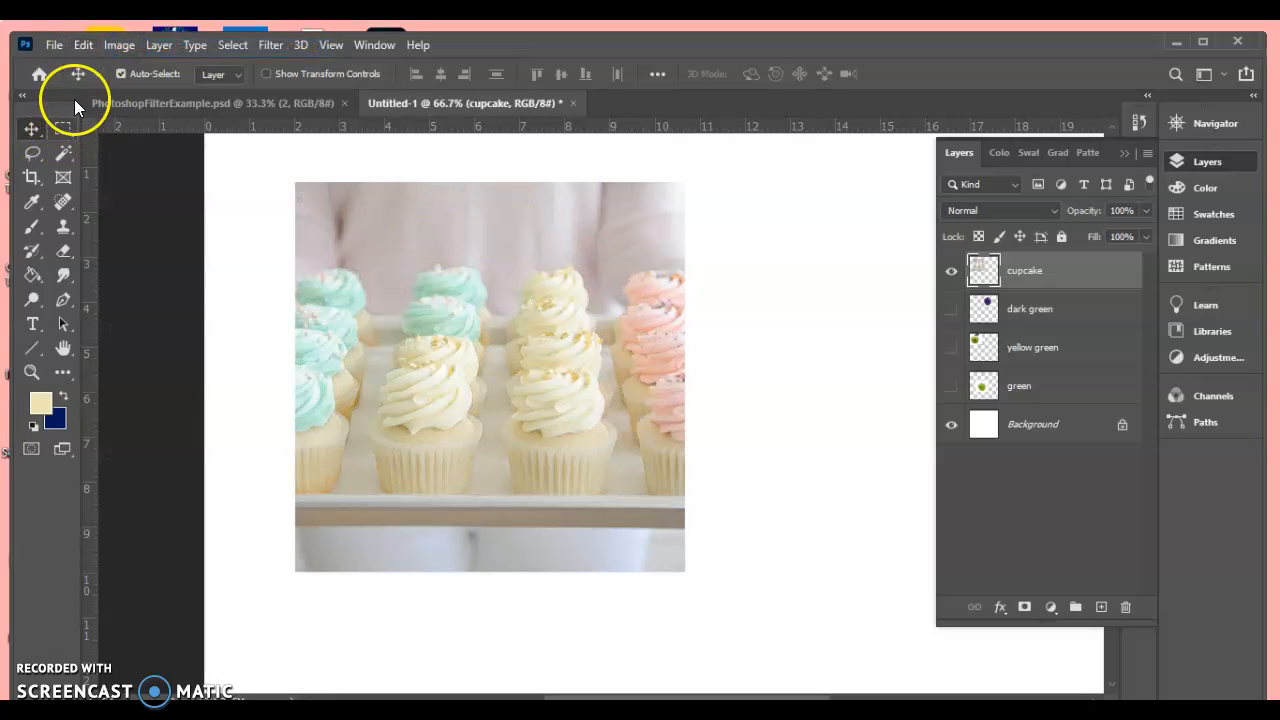
left_click(90, 45)
left_click(121, 64)
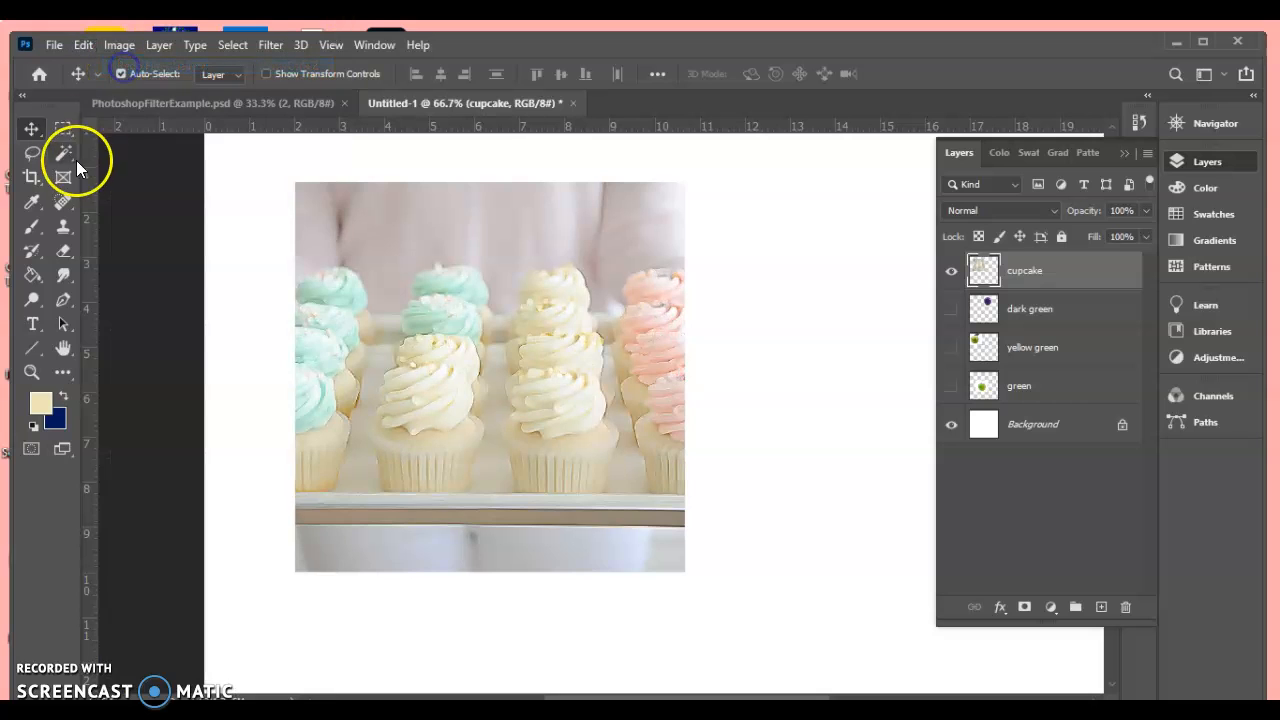
left_click(84, 47)
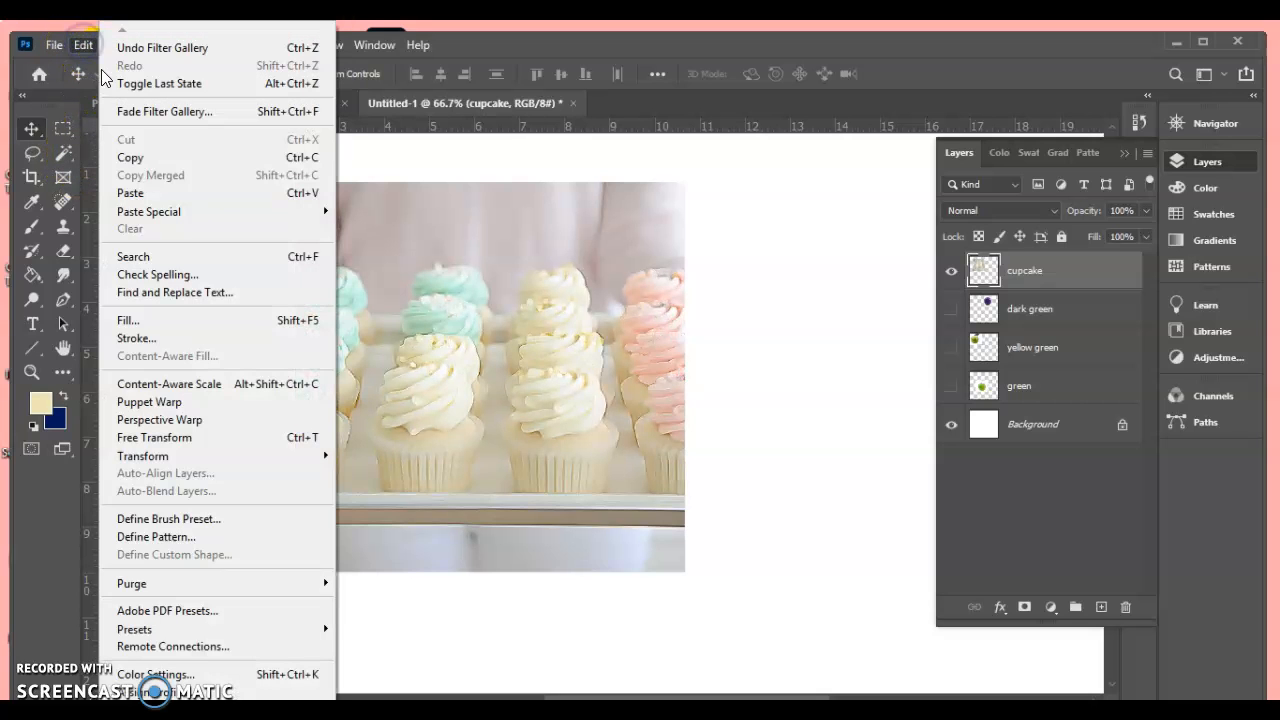
left_click(128, 48)
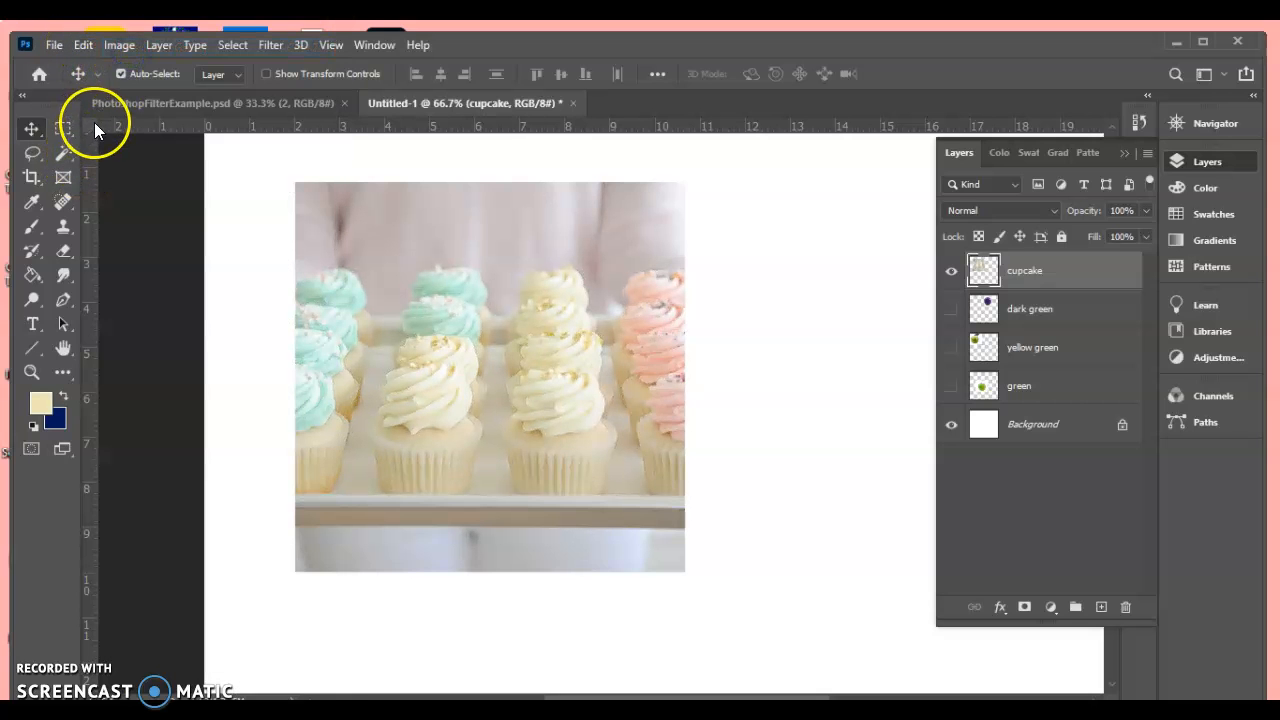
Apply the Watercolor filter to the cupcake layer with brush detail 5, shadow intensity 0 and texture 3, and undo it.
left_click(268, 44)
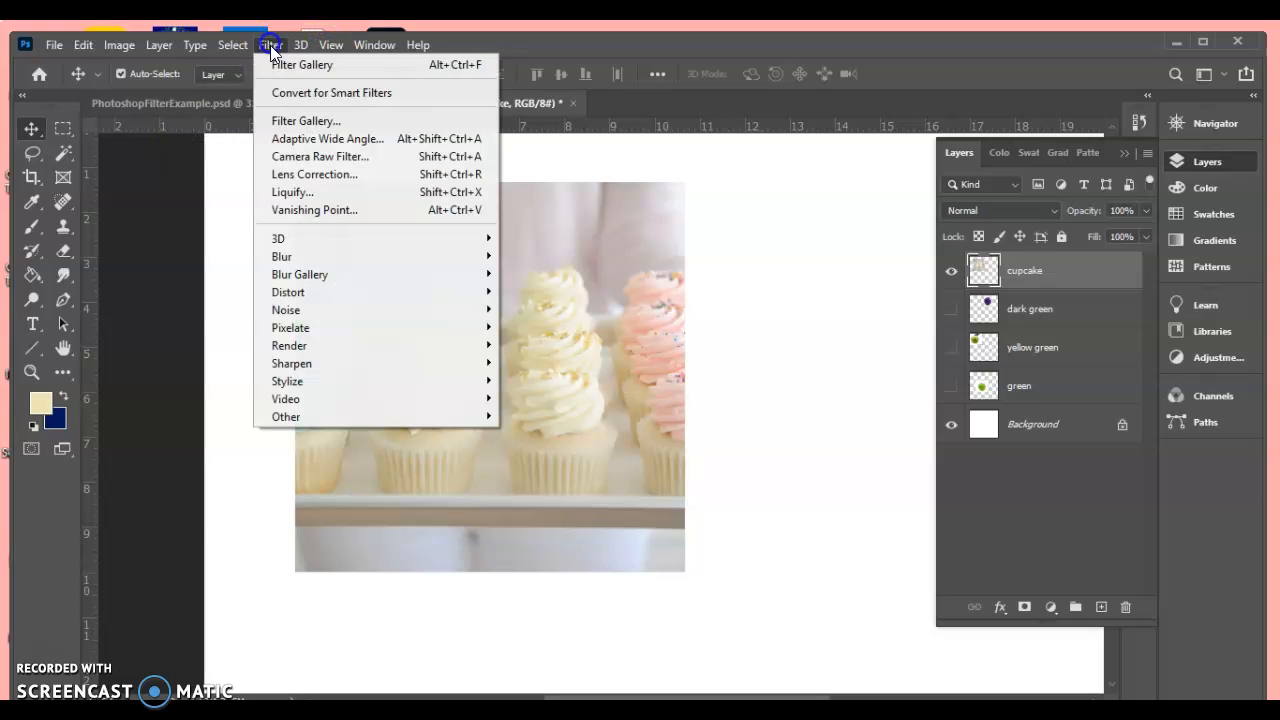
left_click(320, 120)
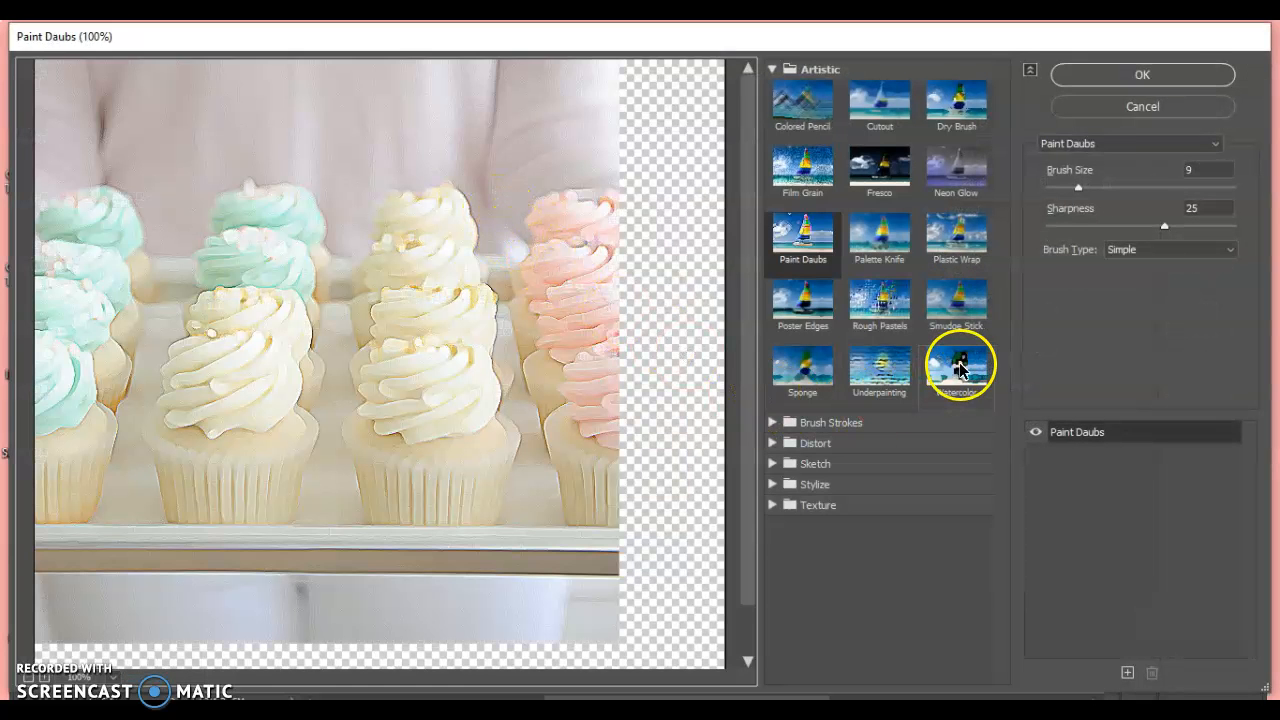
left_click(957, 369)
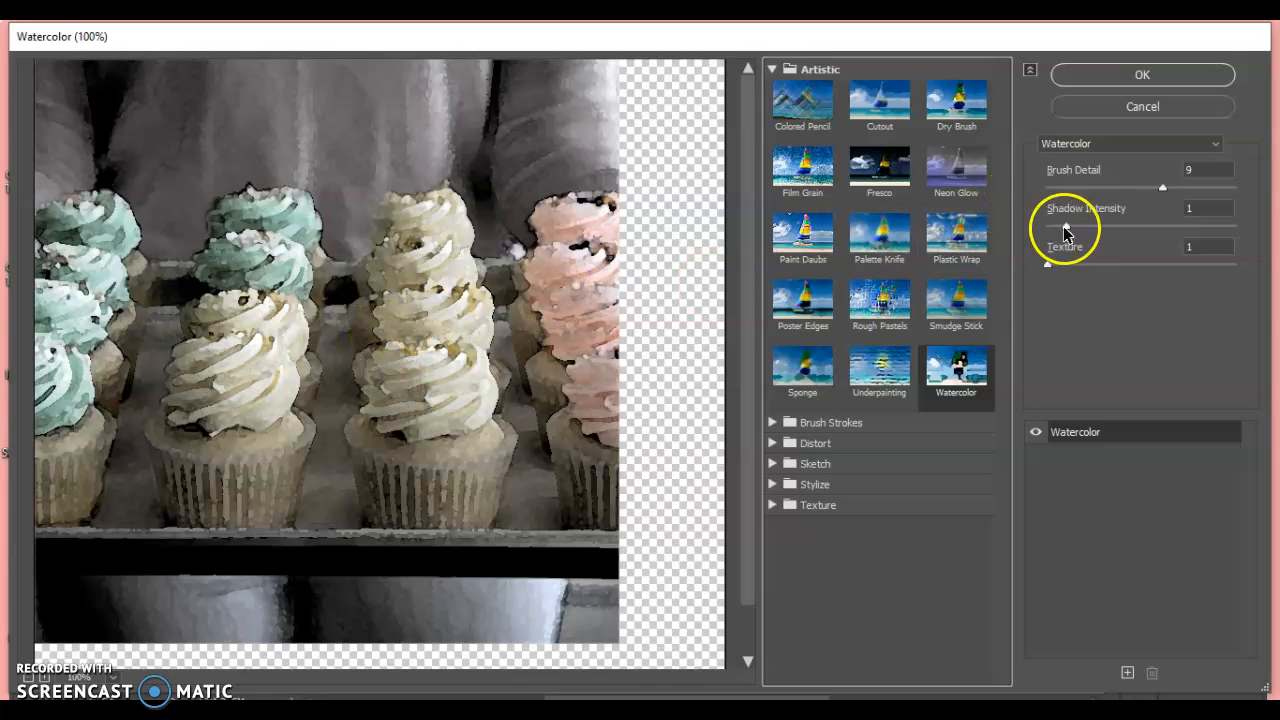
left_click_drag(1076, 229, 1149, 224)
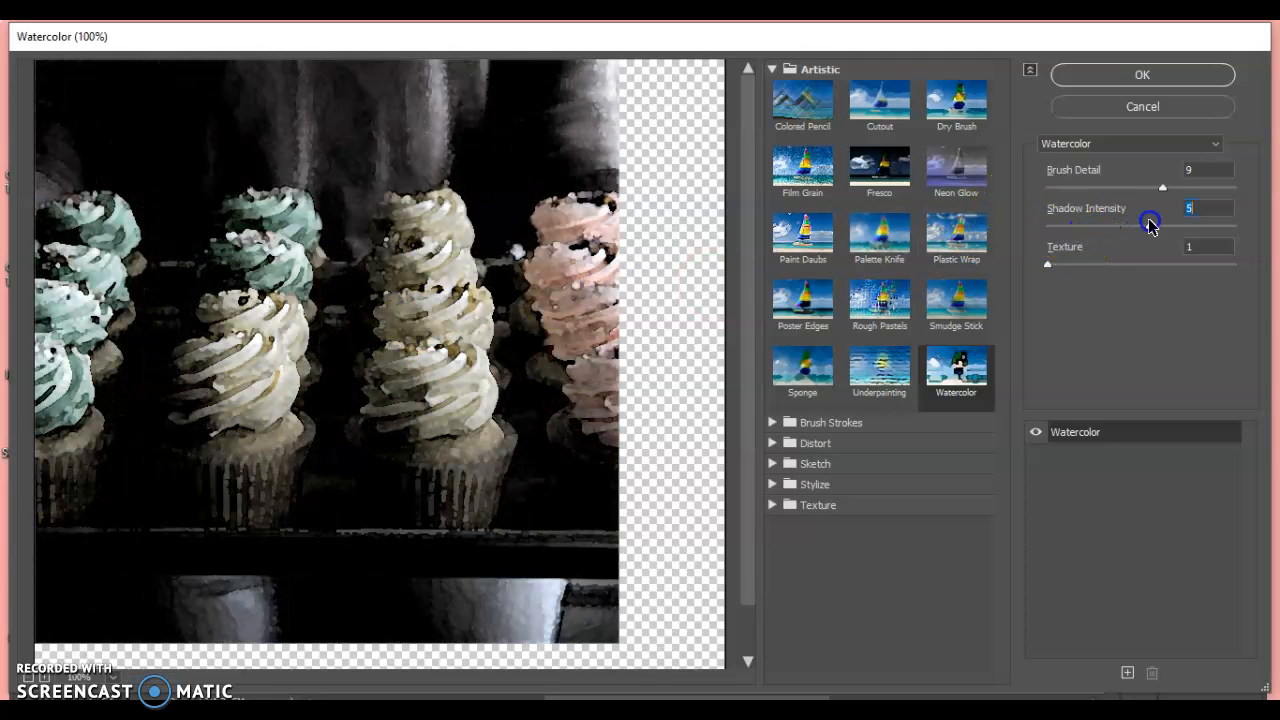
mouse_move(1052, 238)
left_mouse_down()
mouse_move(1012, 245)
mouse_move(1203, 235)
mouse_move(1056, 238)
left_mouse_up()
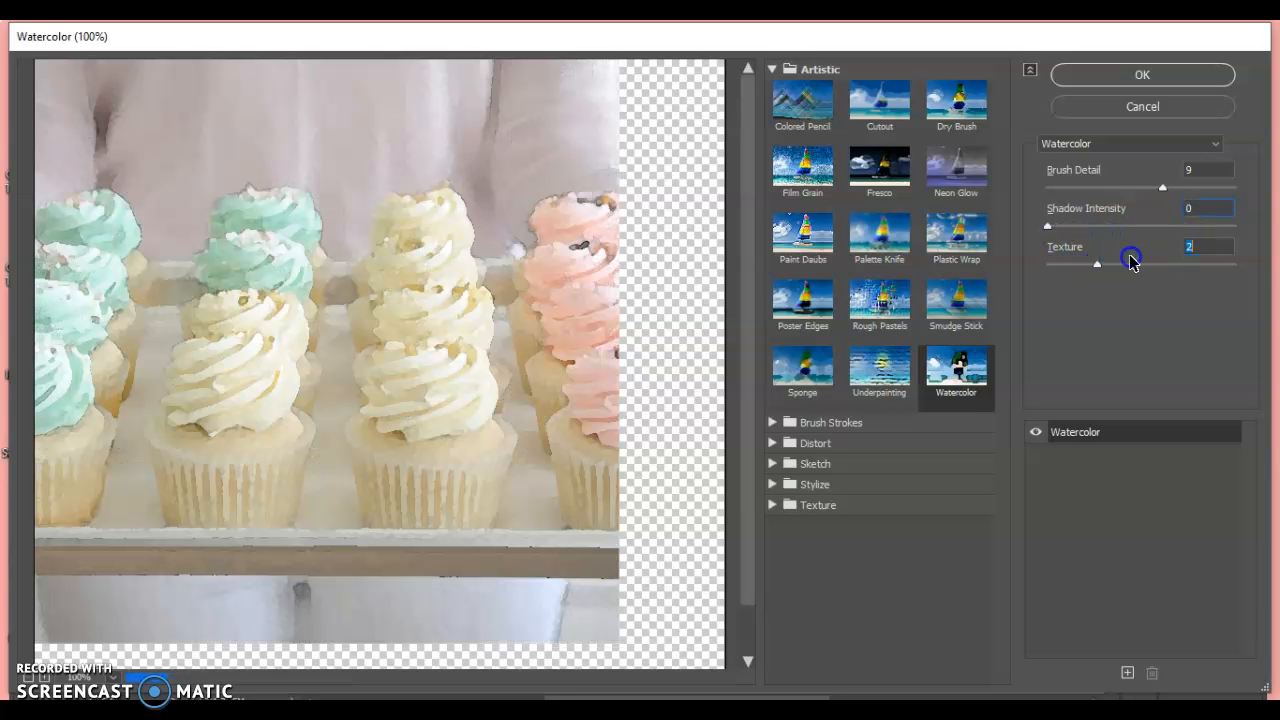
left_click_drag(1131, 262, 1277, 248)
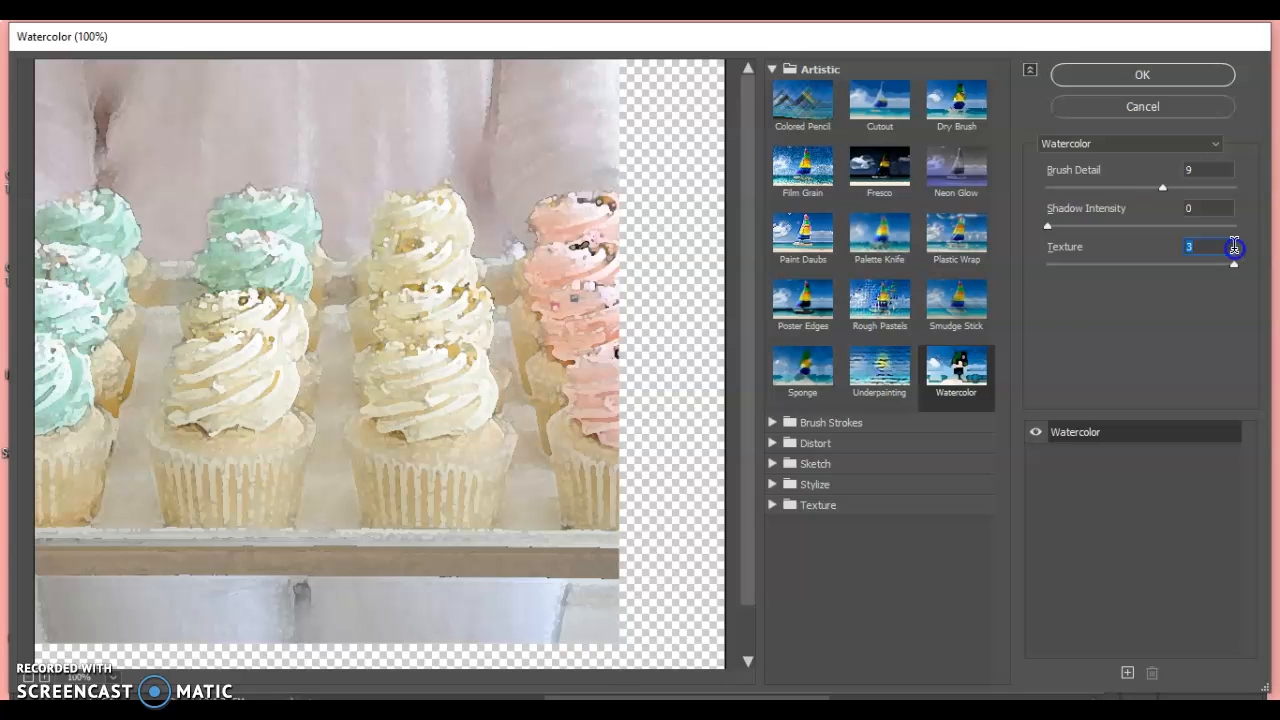
left_click(1163, 188)
left_click_drag(1073, 192, 1111, 190)
left_click(1075, 78)
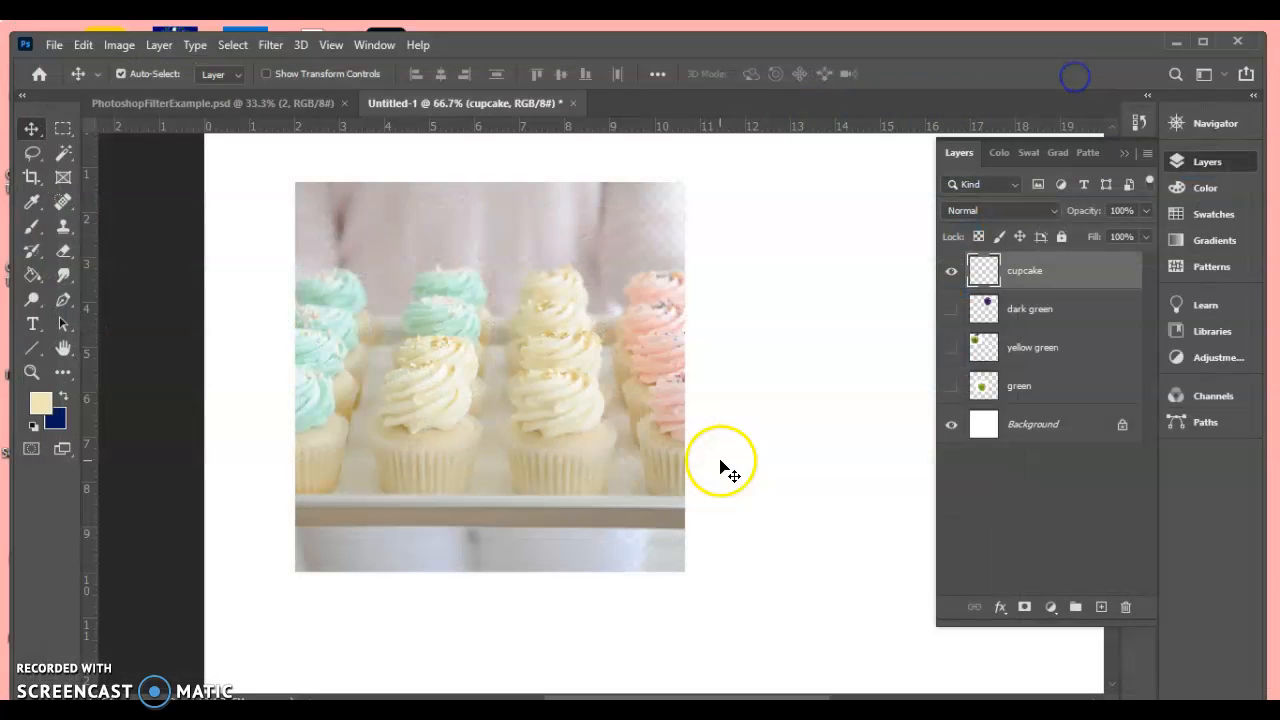
left_click(84, 46)
left_click(118, 50)
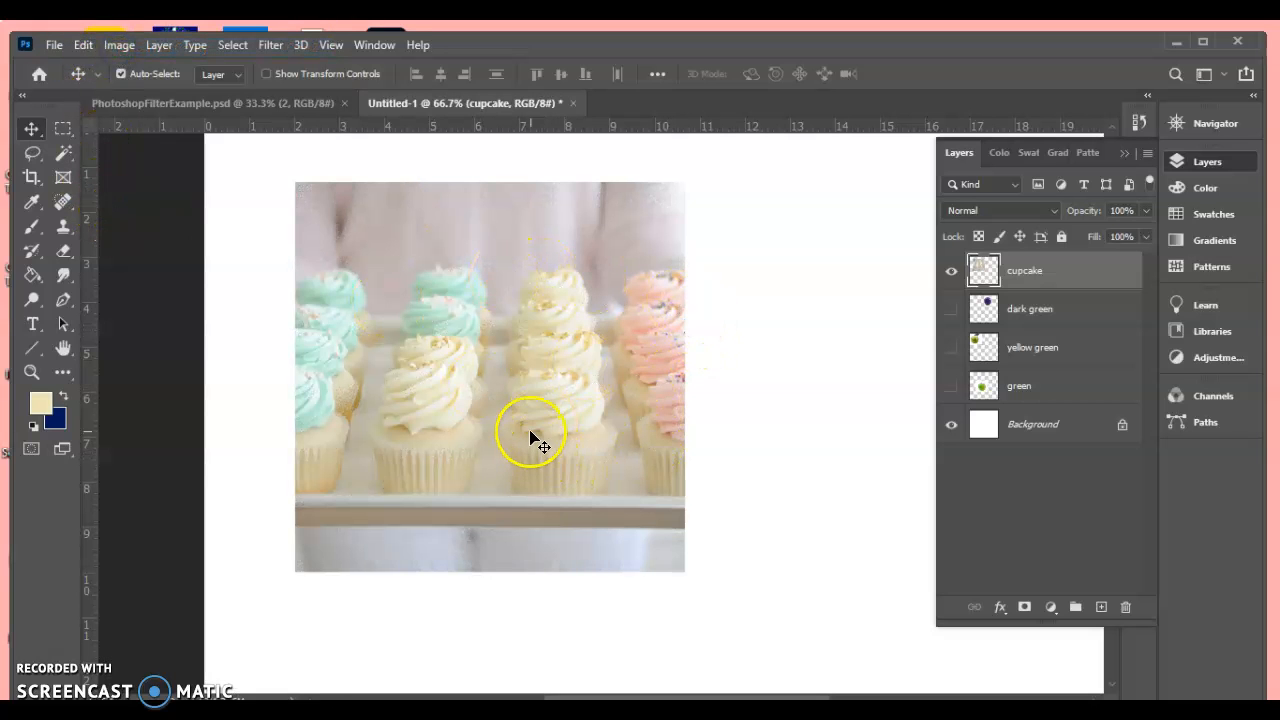
Apply the Plastic Wrap filter to the cupcake layer with highlight strength 9, detail 9 and smoothness 6.
left_click(281, 43)
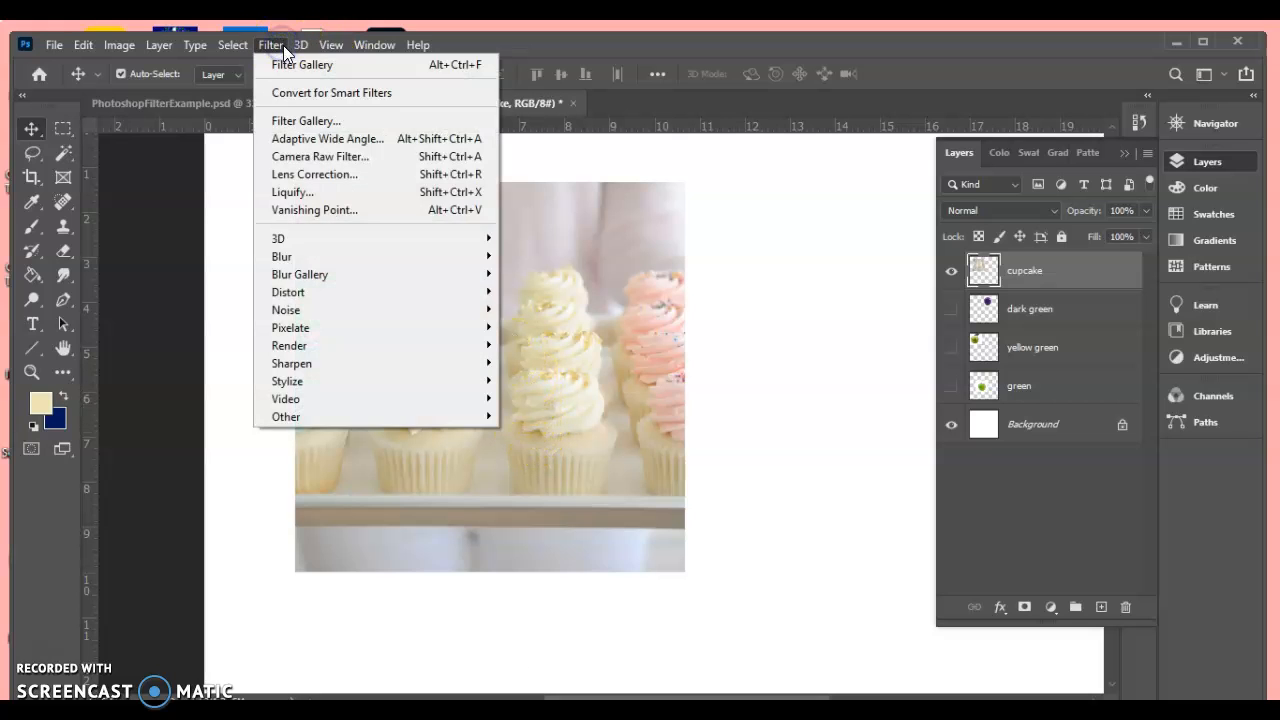
left_click(305, 120)
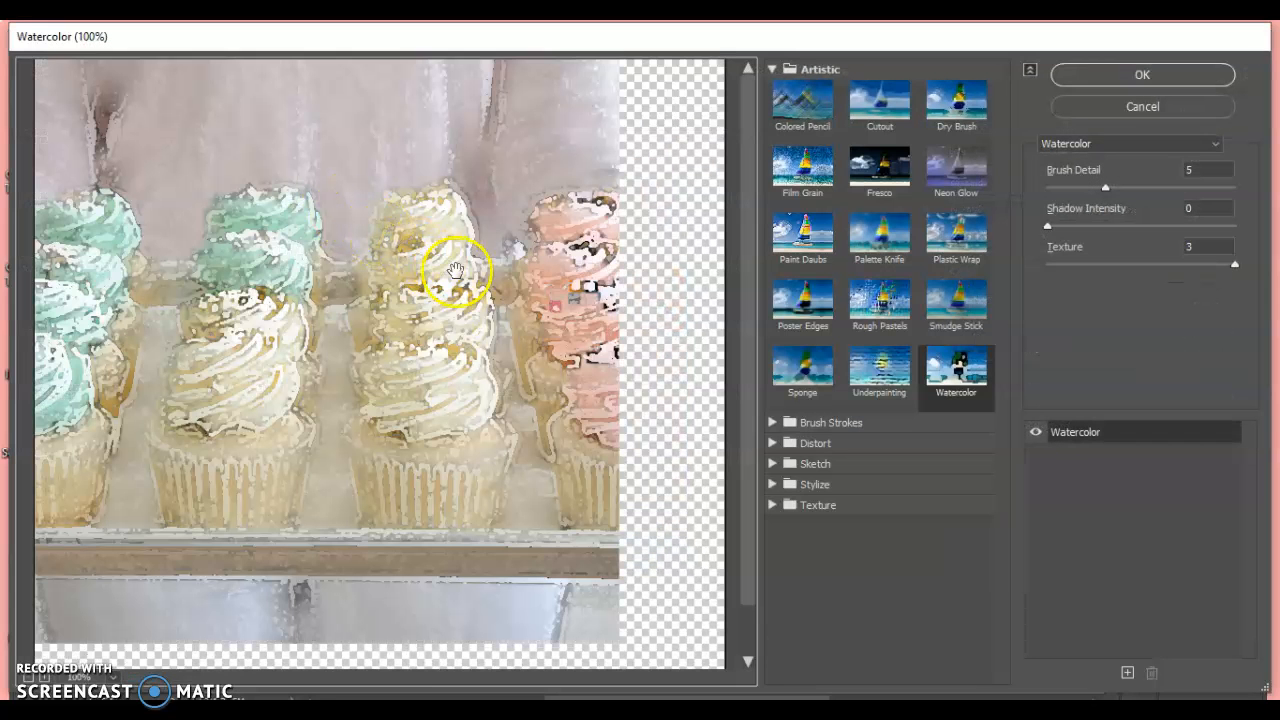
left_click(972, 252)
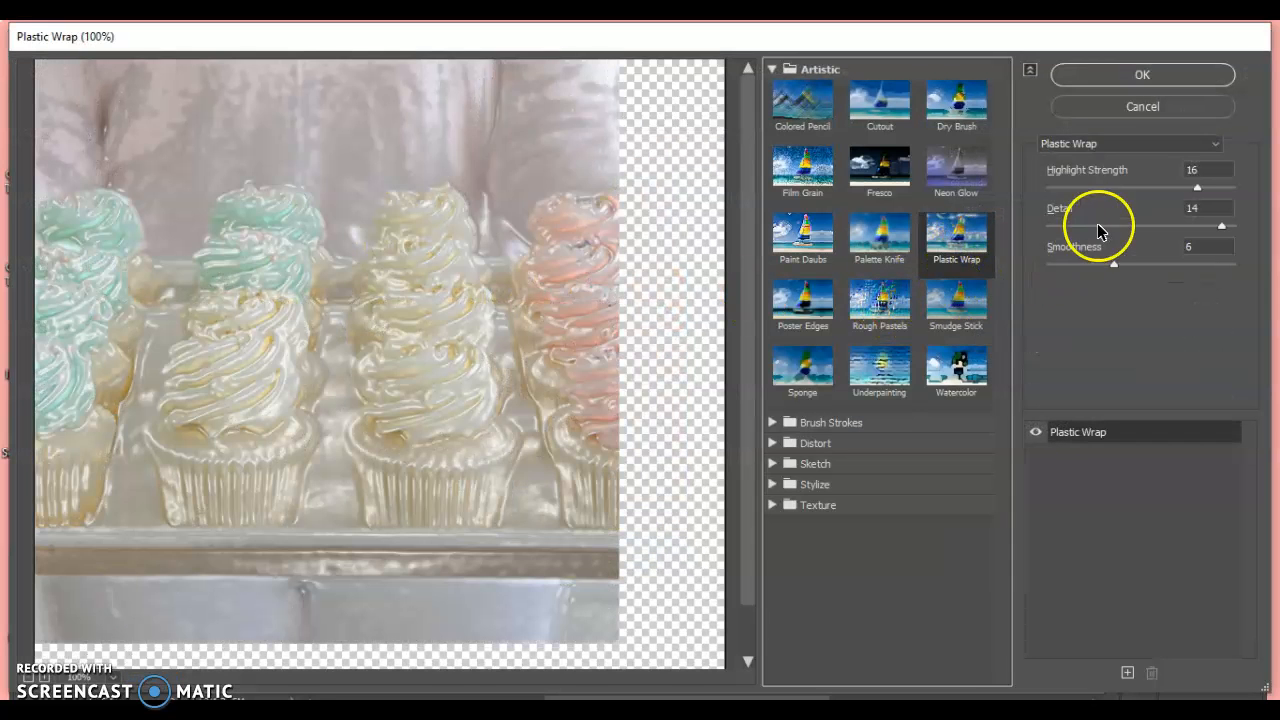
left_click_drag(1197, 191, 1143, 195)
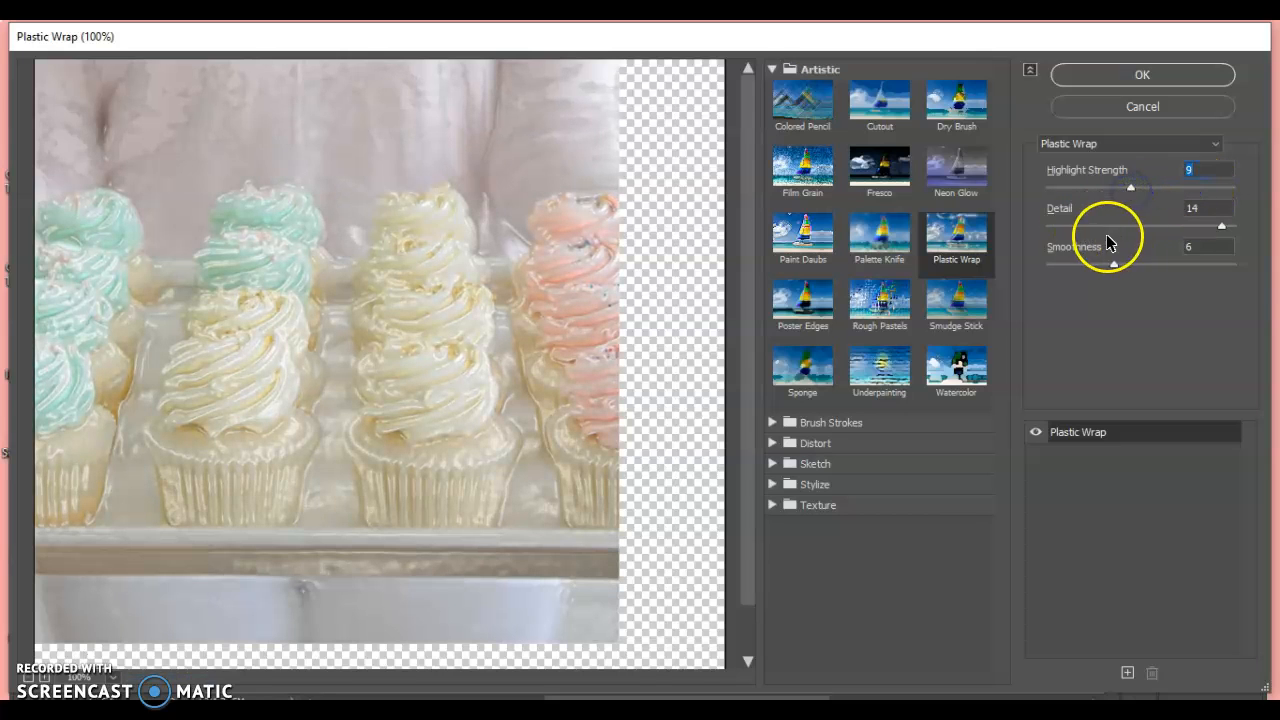
left_click(1097, 228)
left_click_drag(1100, 231, 1148, 231)
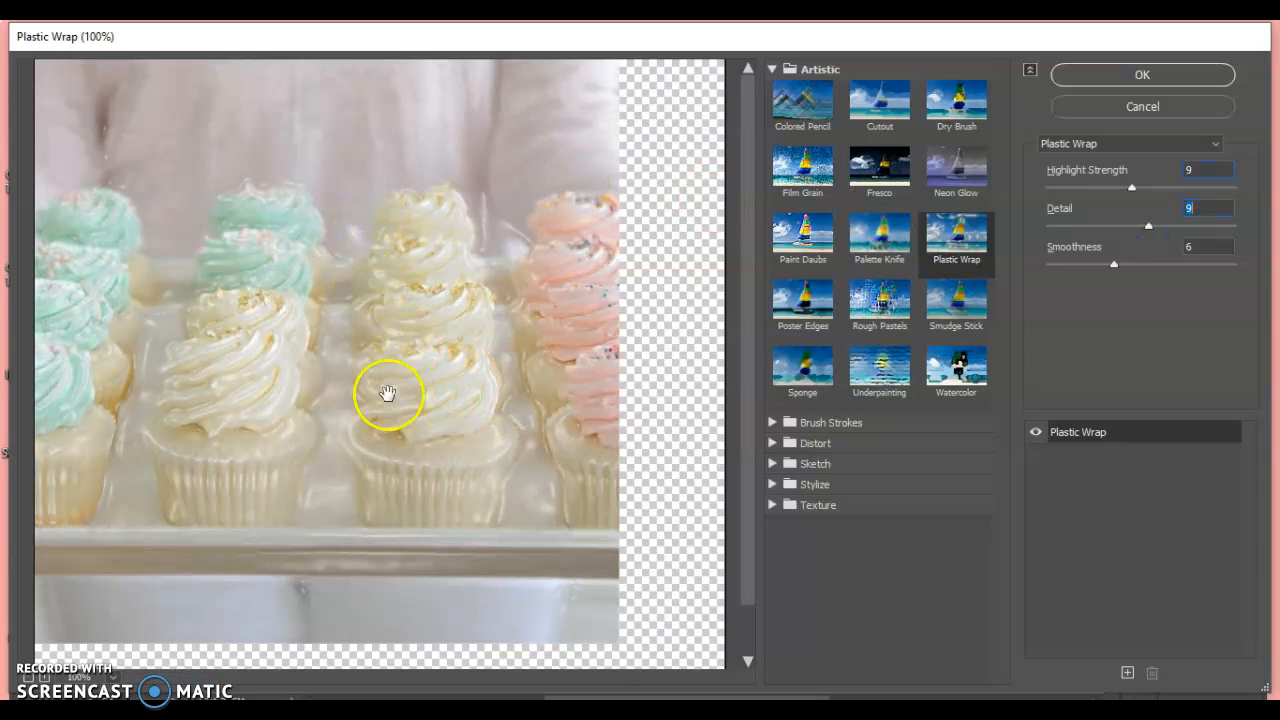
left_click(1090, 74)
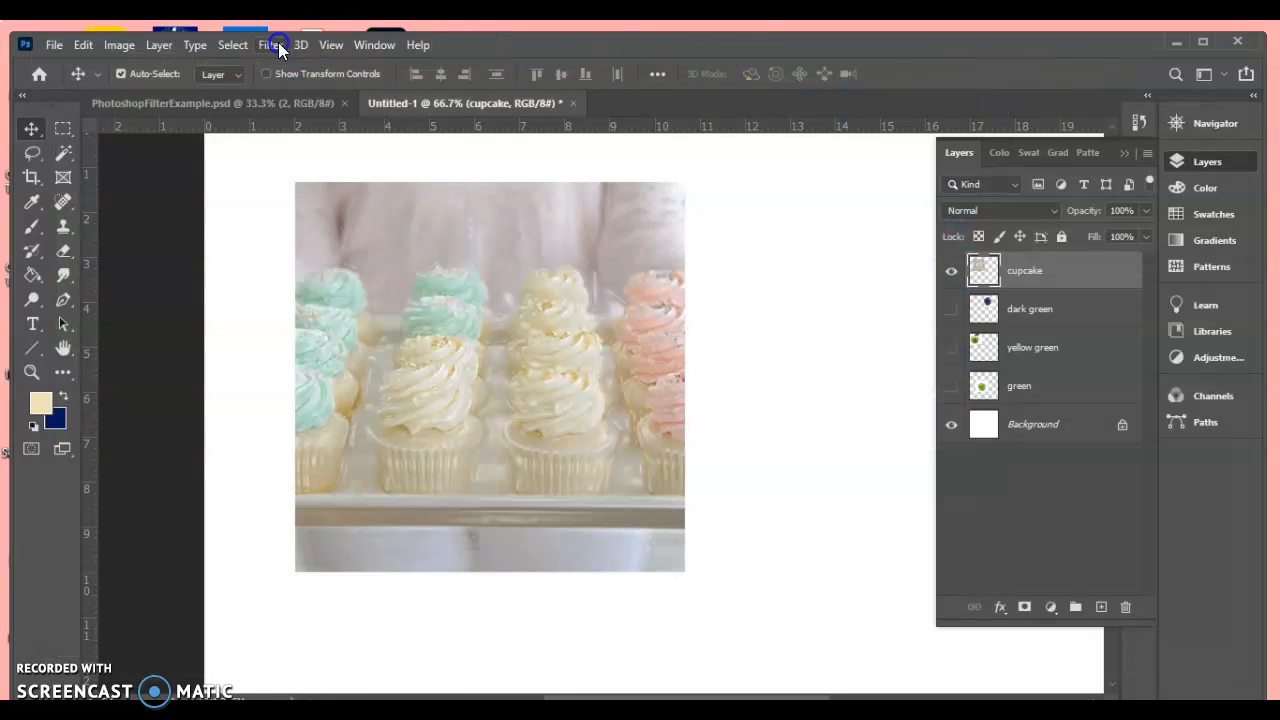
Add the Paint Daubs filter to the plastic-wrapped cupcake layer with brush size 7, sharpness 22 and the Simple brush type.
left_click(278, 45)
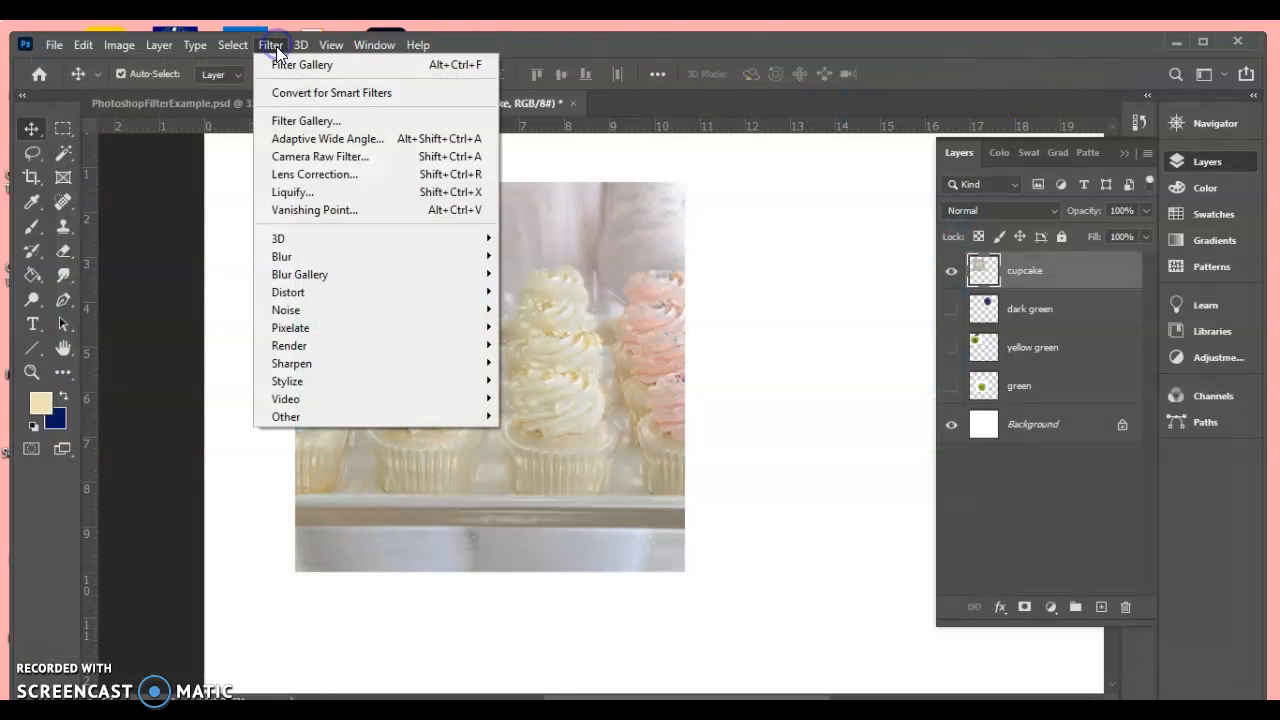
left_click(296, 120)
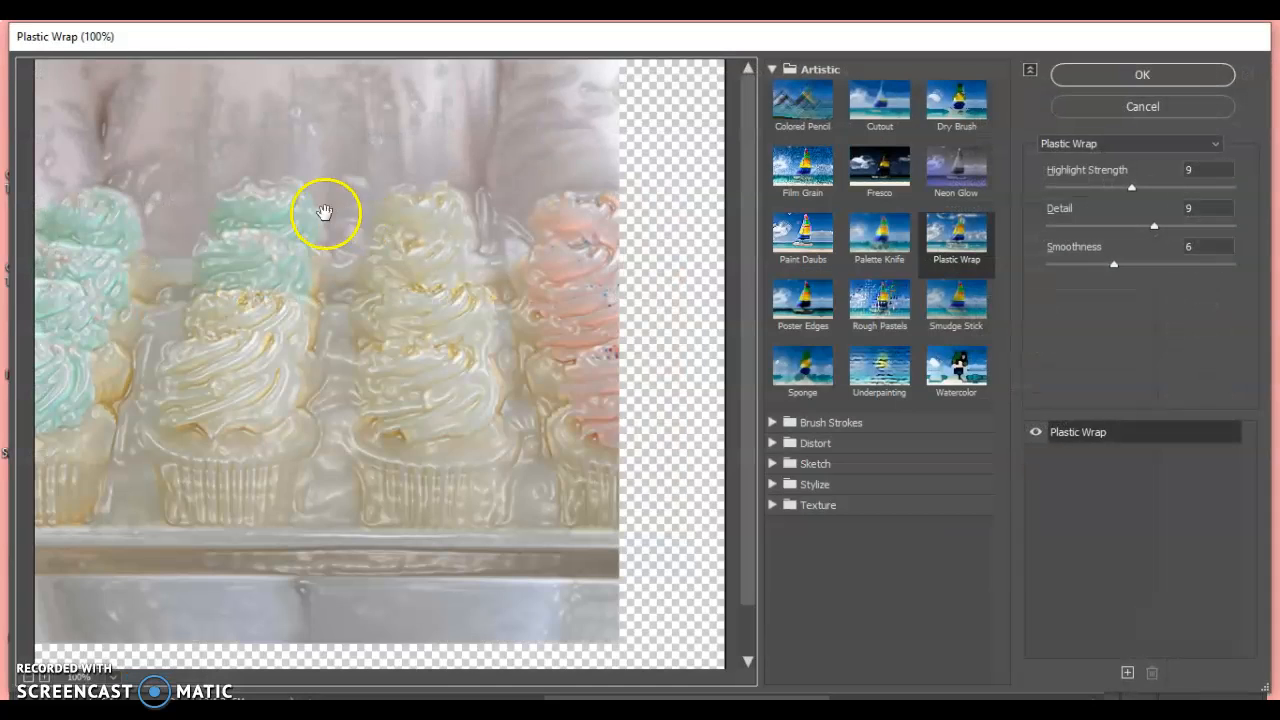
left_click(805, 238)
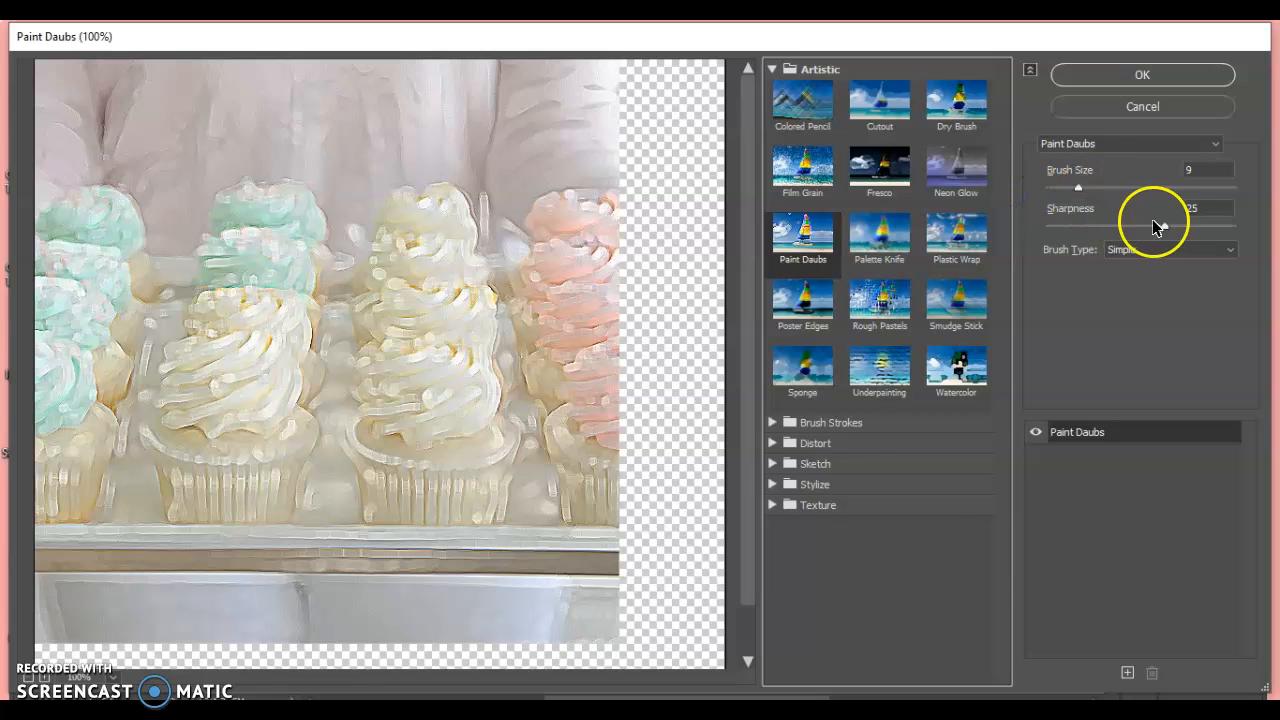
mouse_move(1168, 226)
left_mouse_down()
mouse_move(1052, 228)
mouse_move(1044, 192)
mouse_move(1055, 192)
mouse_move(1030, 193)
mouse_move(1134, 197)
mouse_move(1058, 189)
mouse_move(1145, 228)
left_mouse_up()
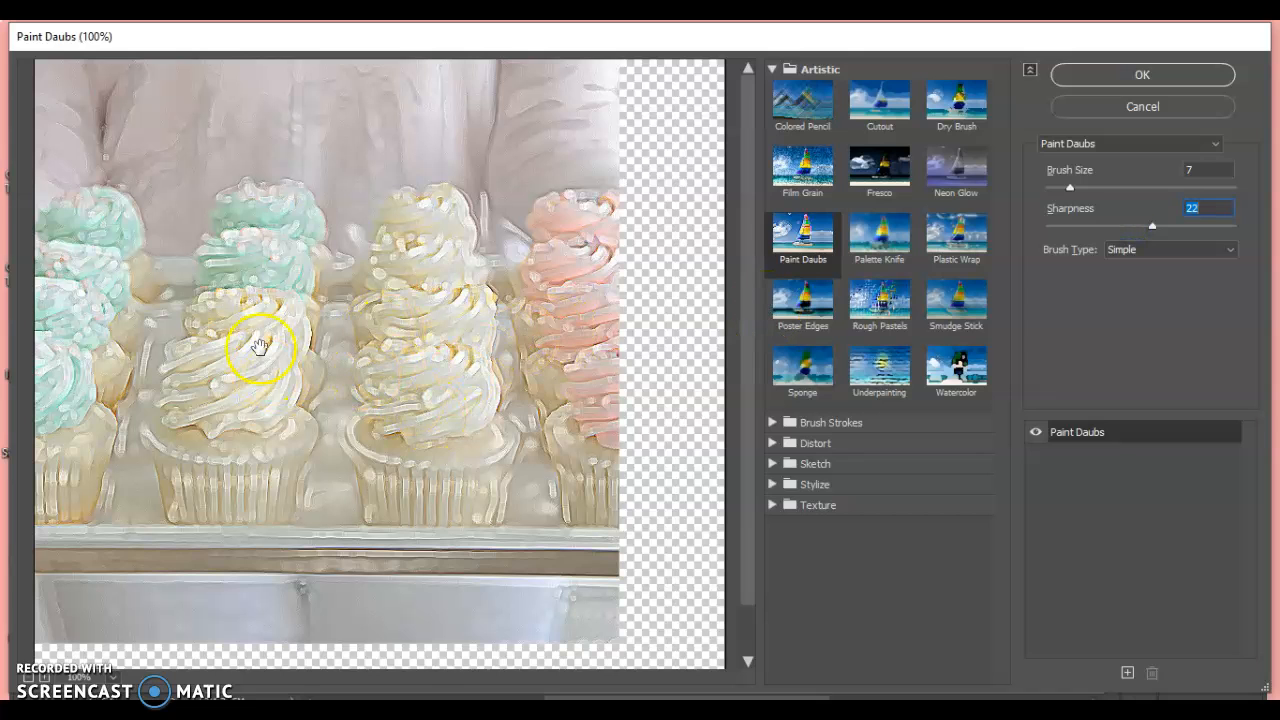
left_click(1080, 77)
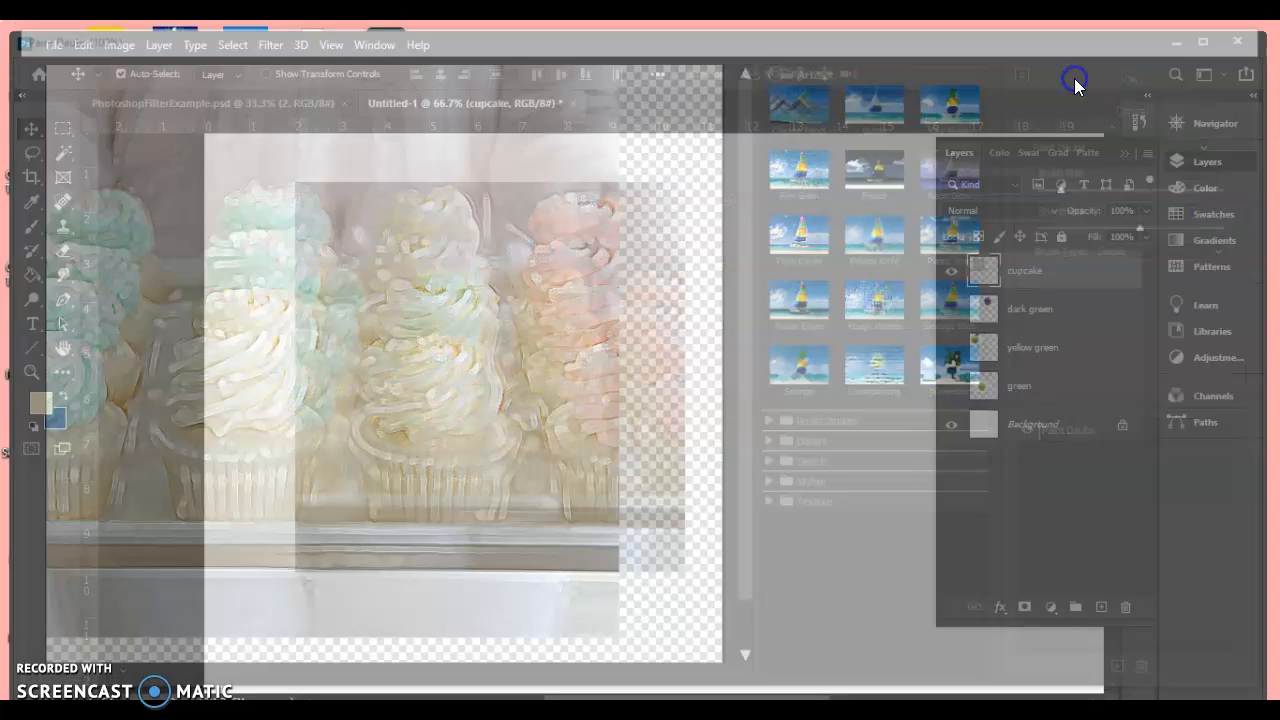
Apply the Watercolor filter over the existing cupcake effects with brush detail 14, shadow intensity 0 and texture 1.
left_click(271, 46)
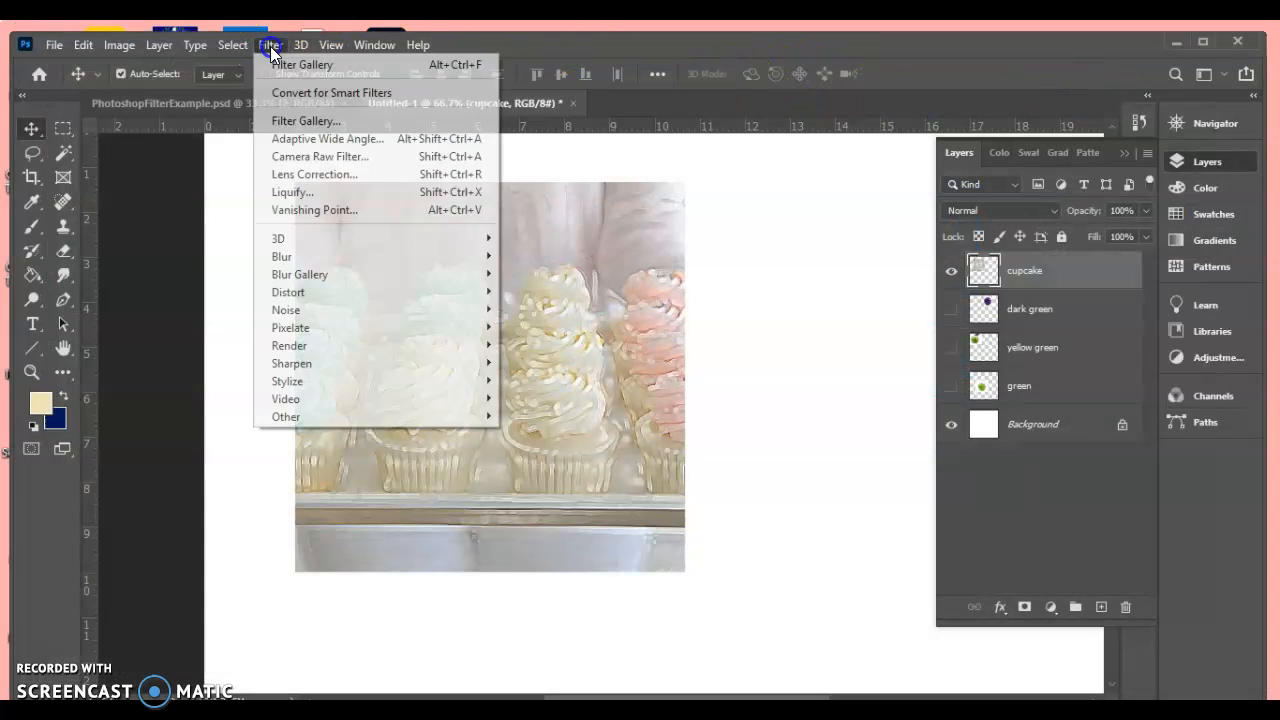
left_click(290, 119)
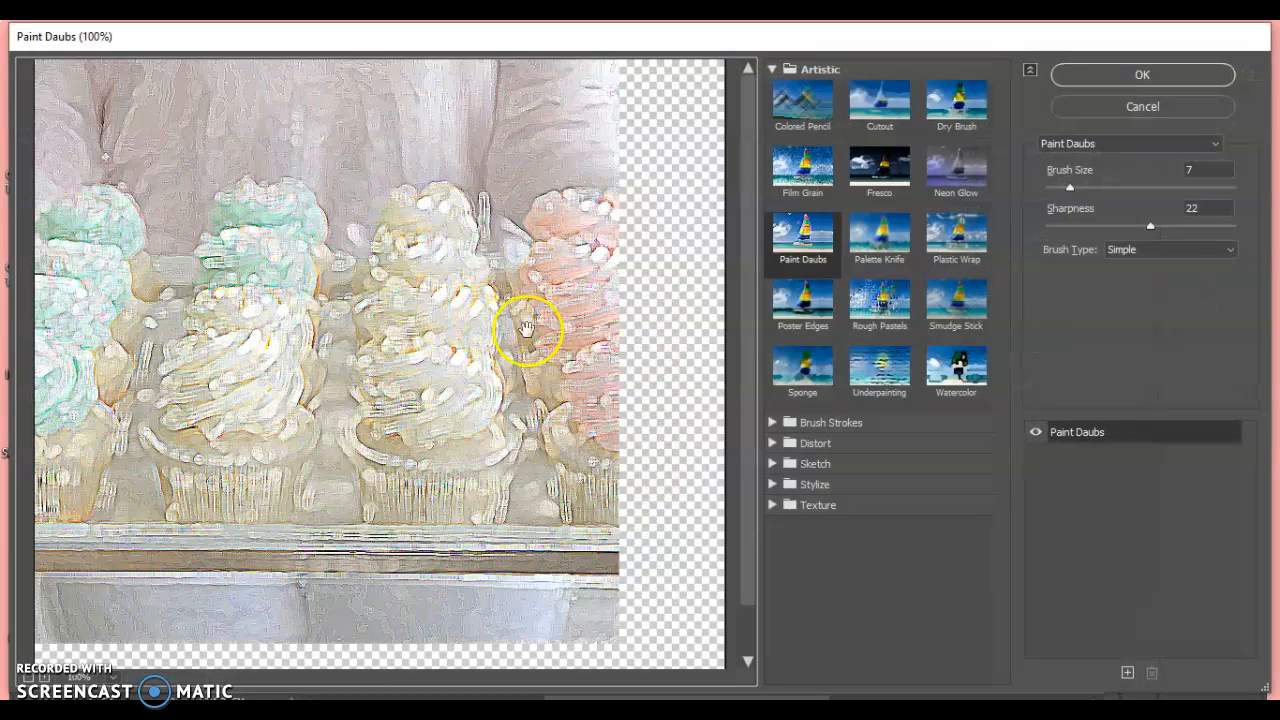
left_click(970, 356)
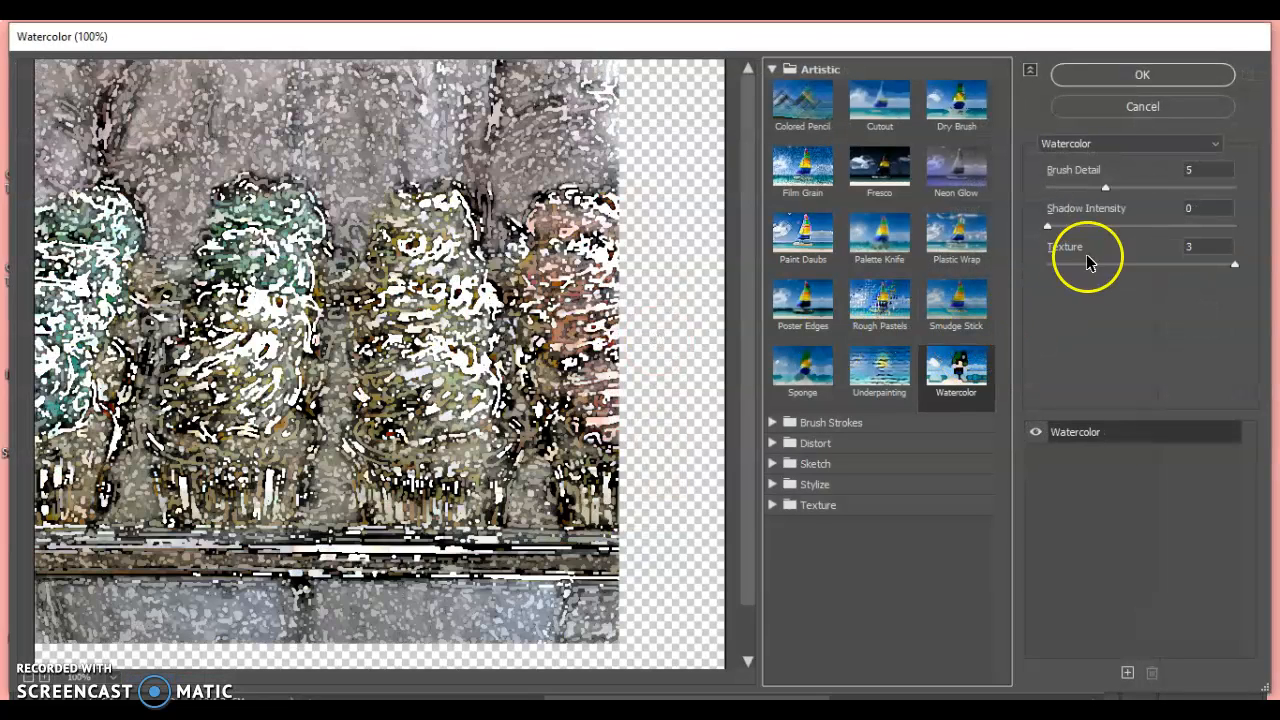
left_click_drag(1106, 188, 1074, 192)
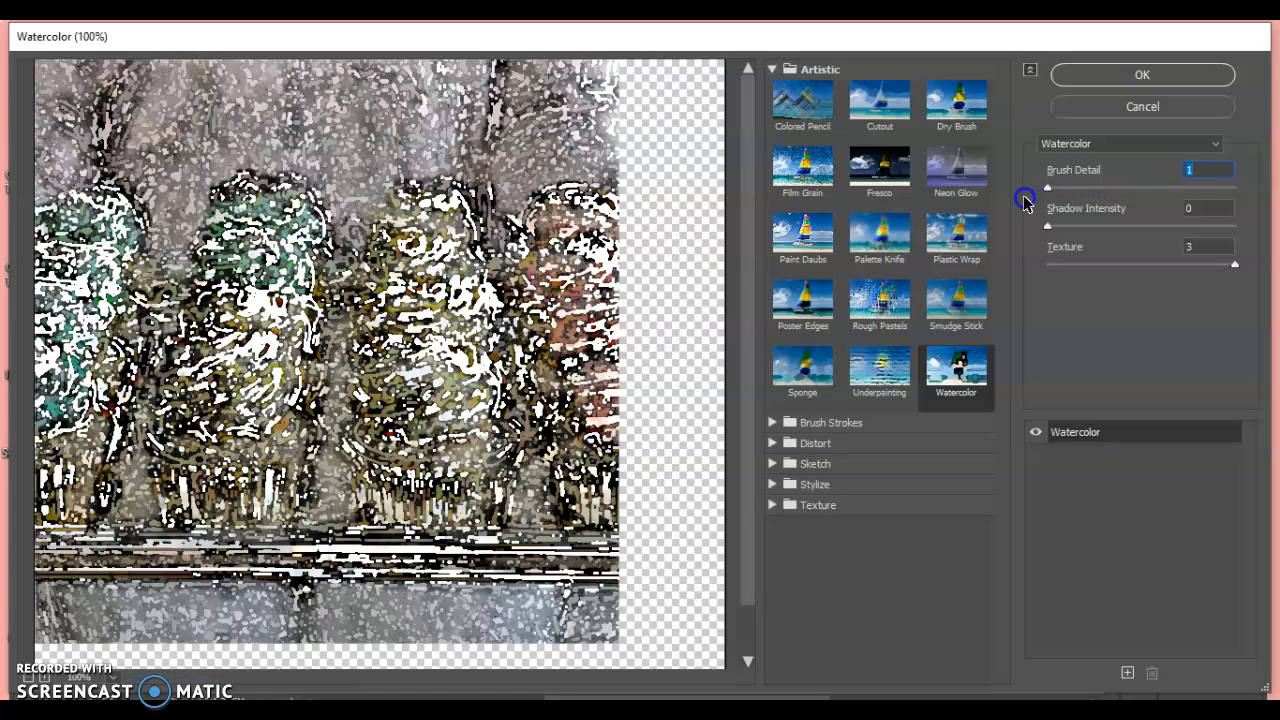
left_click_drag(1218, 197, 1240, 196)
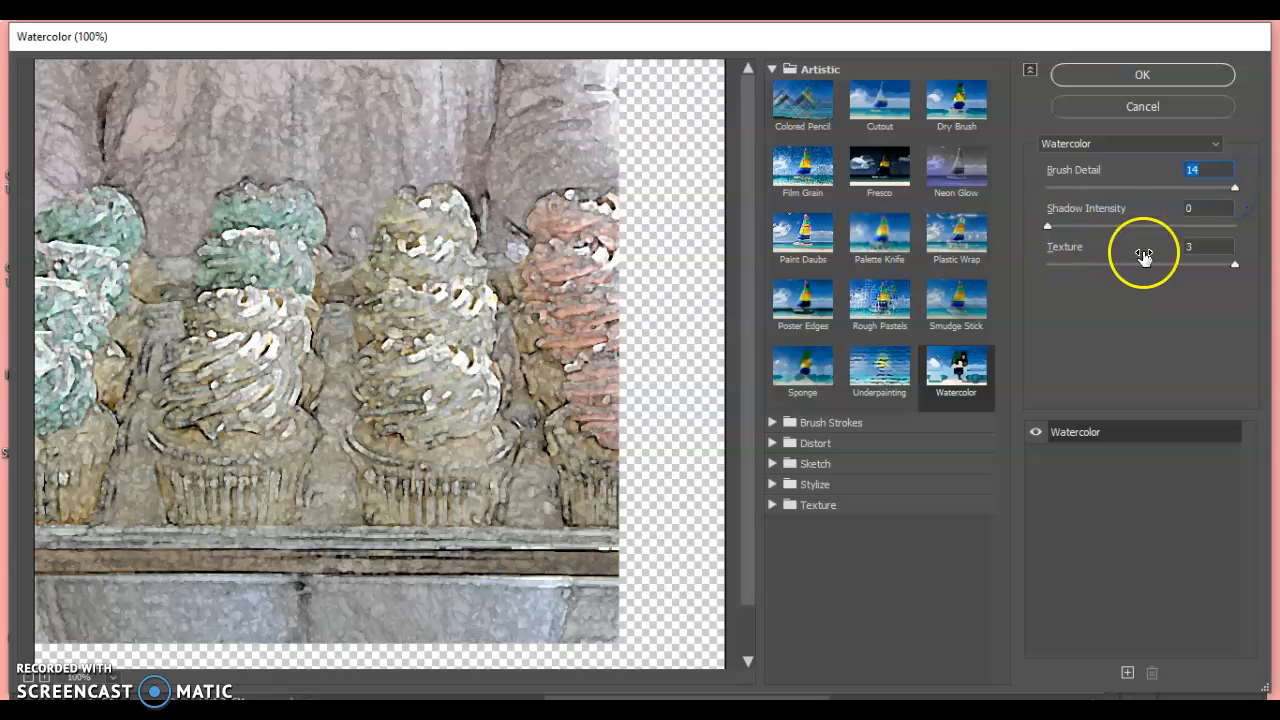
left_click_drag(1148, 288, 1040, 232)
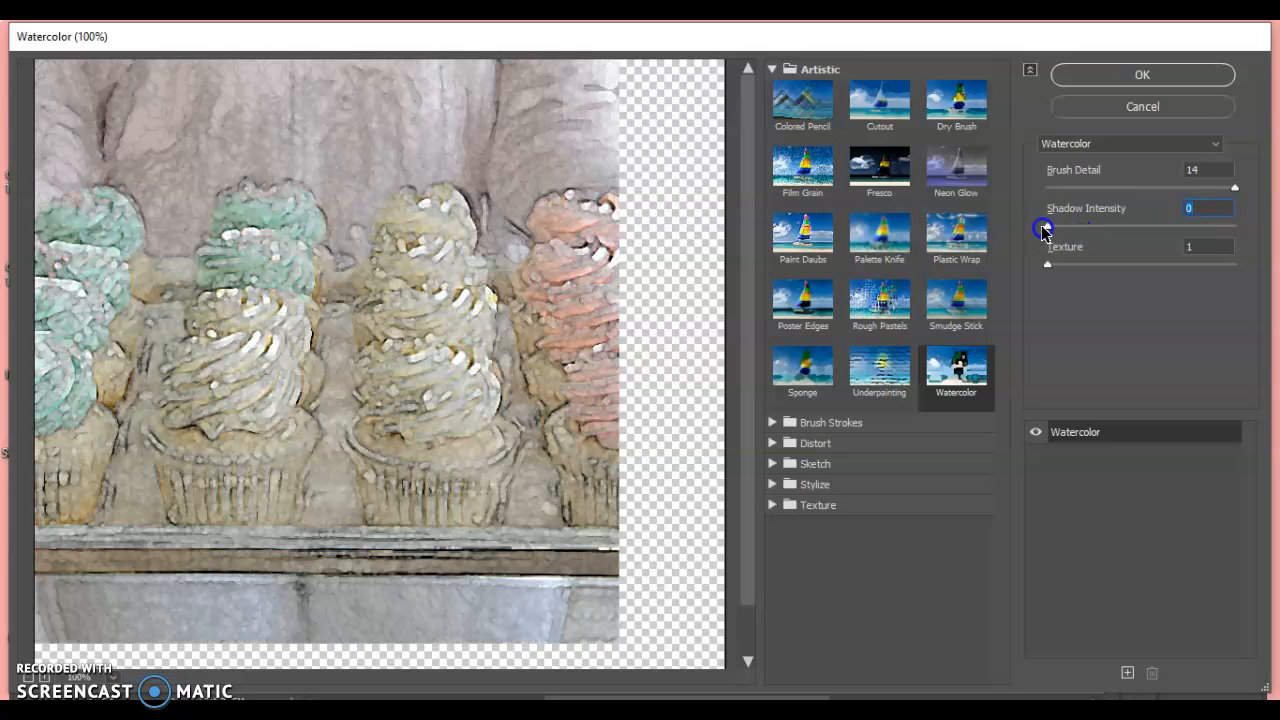
left_click(1088, 190)
left_click_drag(1095, 195, 1276, 195)
left_click(1120, 75)
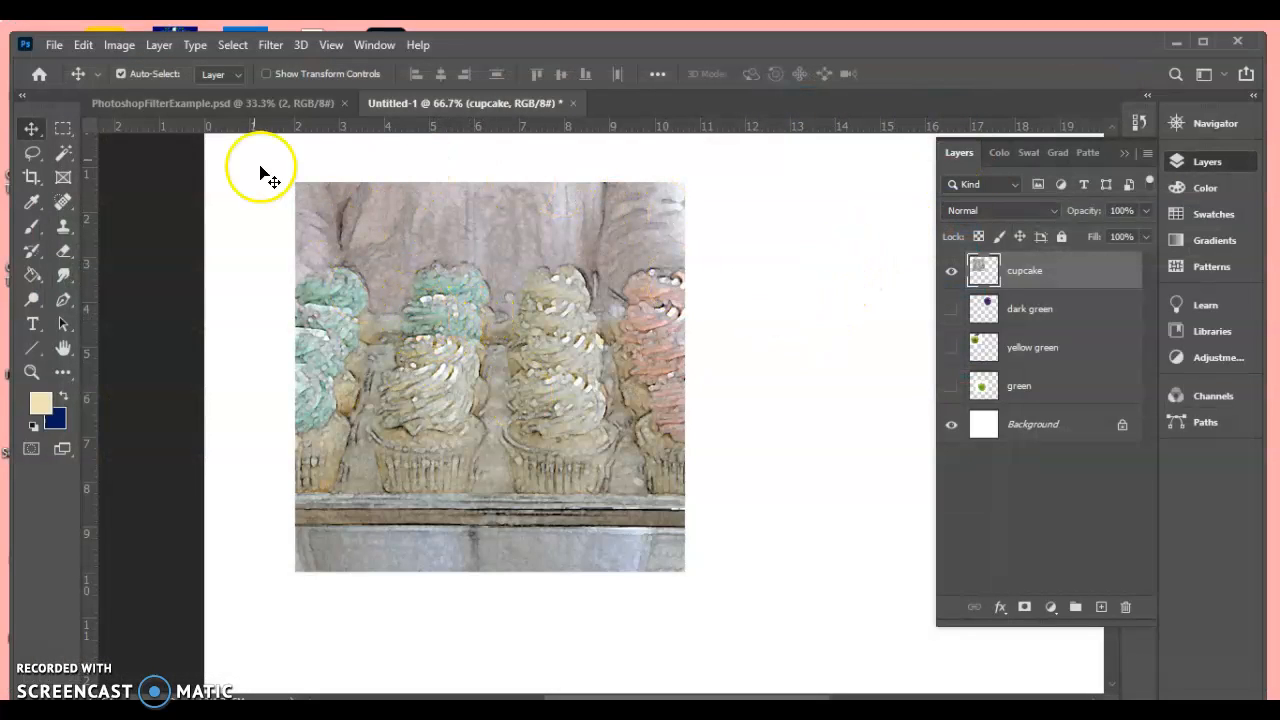
Increase the filtered cupcake layer's contrast with Levels, setting the input shadows to 67 and the input highlights to 216.
left_click(126, 46)
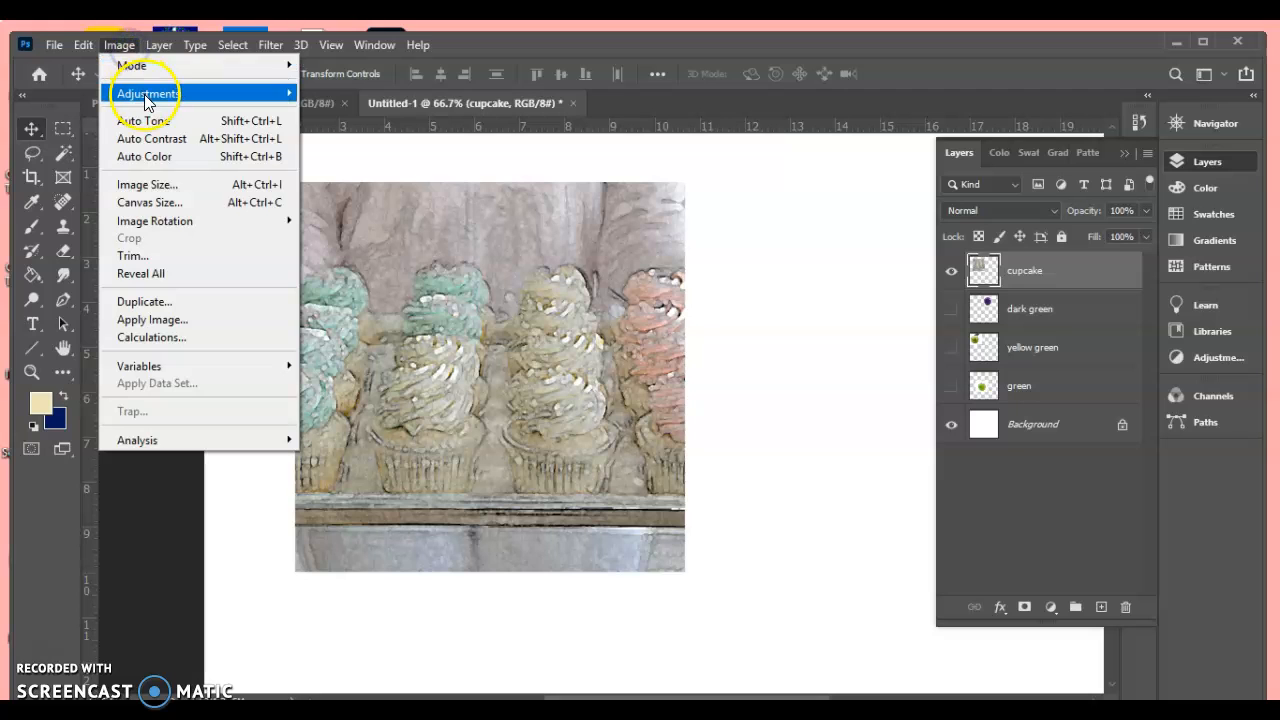
mouse_move(144, 94)
left_click(342, 114)
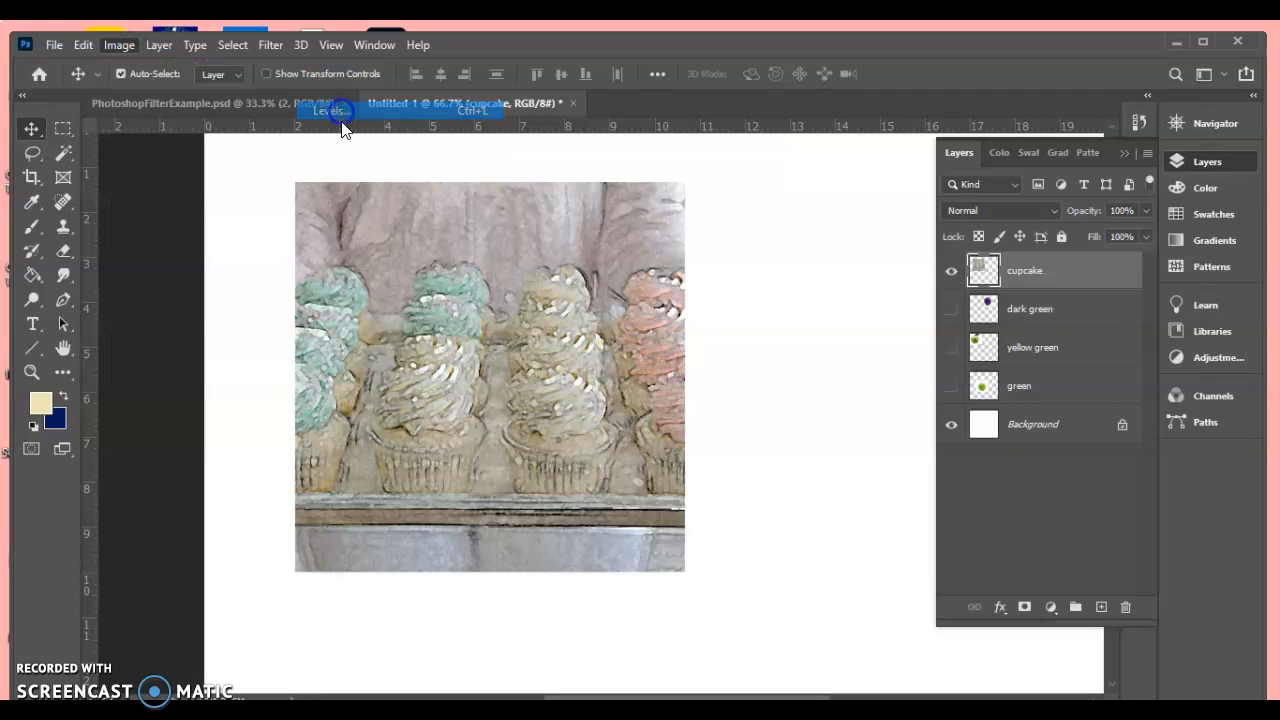
mouse_move(931, 450)
left_mouse_down()
mouse_move(874, 444)
mouse_move(913, 450)
left_mouse_up()
left_click_drag(1019, 449, 991, 451)
left_click_drag(785, 449, 916, 465)
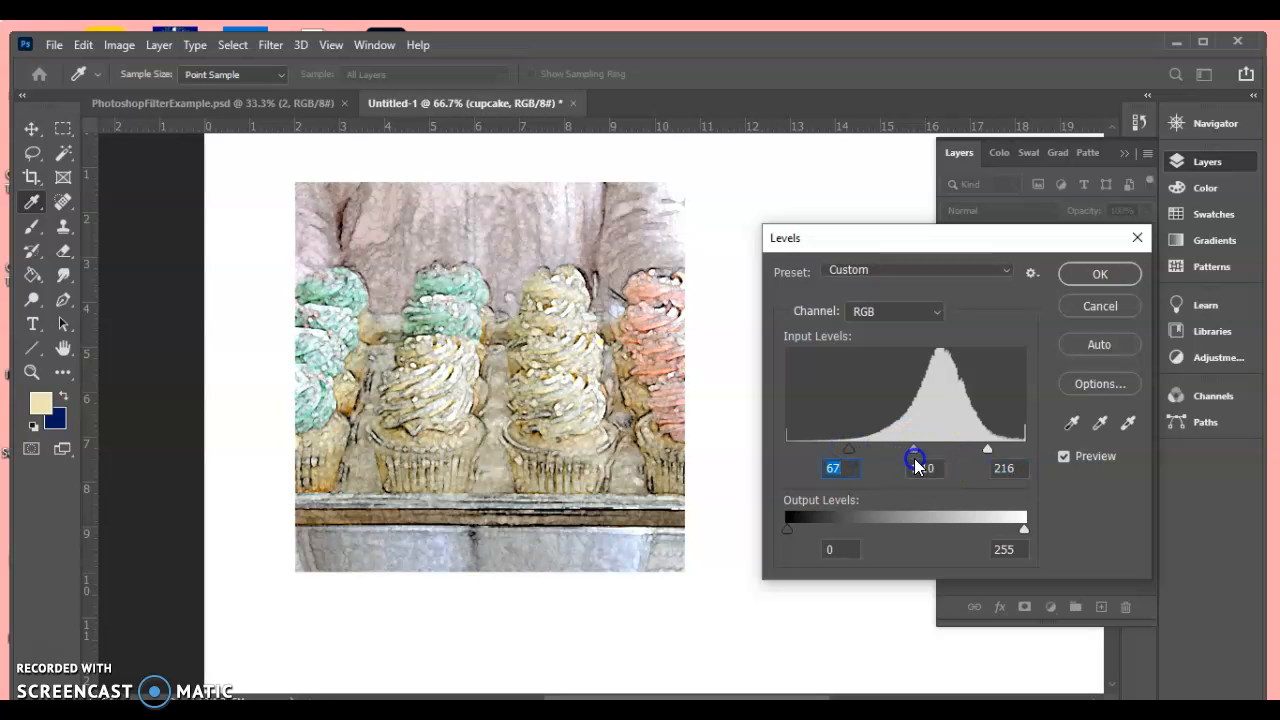
left_click(1118, 267)
Recolour the cupcake layer with Hue/Saturation, setting the hue to -39, boosting the saturation and slightly raising the lightness.
left_click(119, 45)
mouse_move(142, 98)
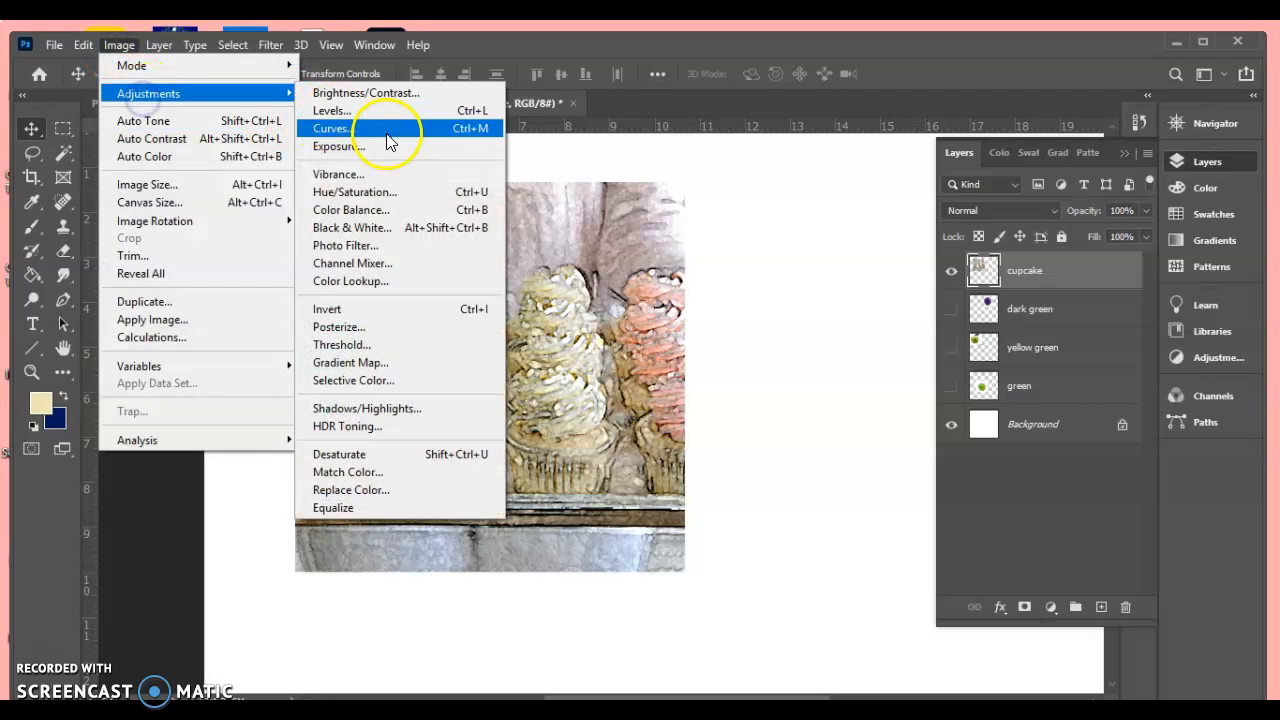
left_click(393, 192)
left_click_drag(986, 338, 1049, 386)
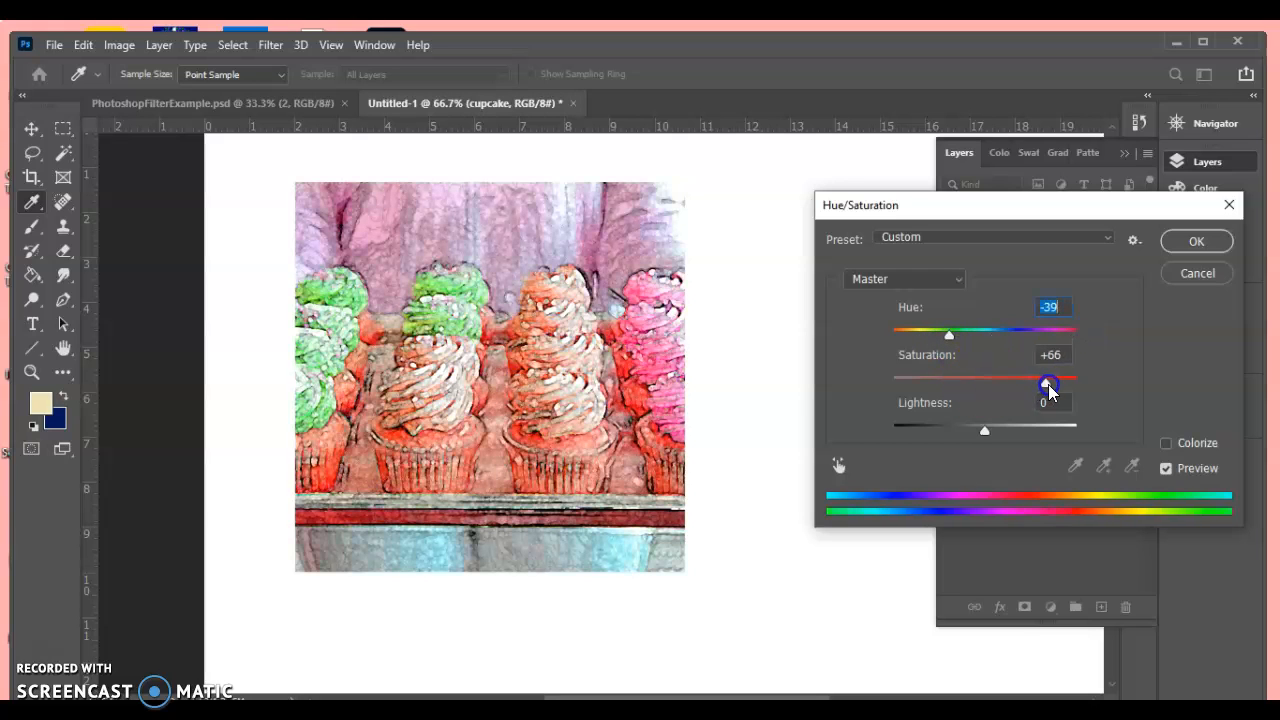
left_click_drag(983, 430, 990, 428)
left_click(1192, 241)
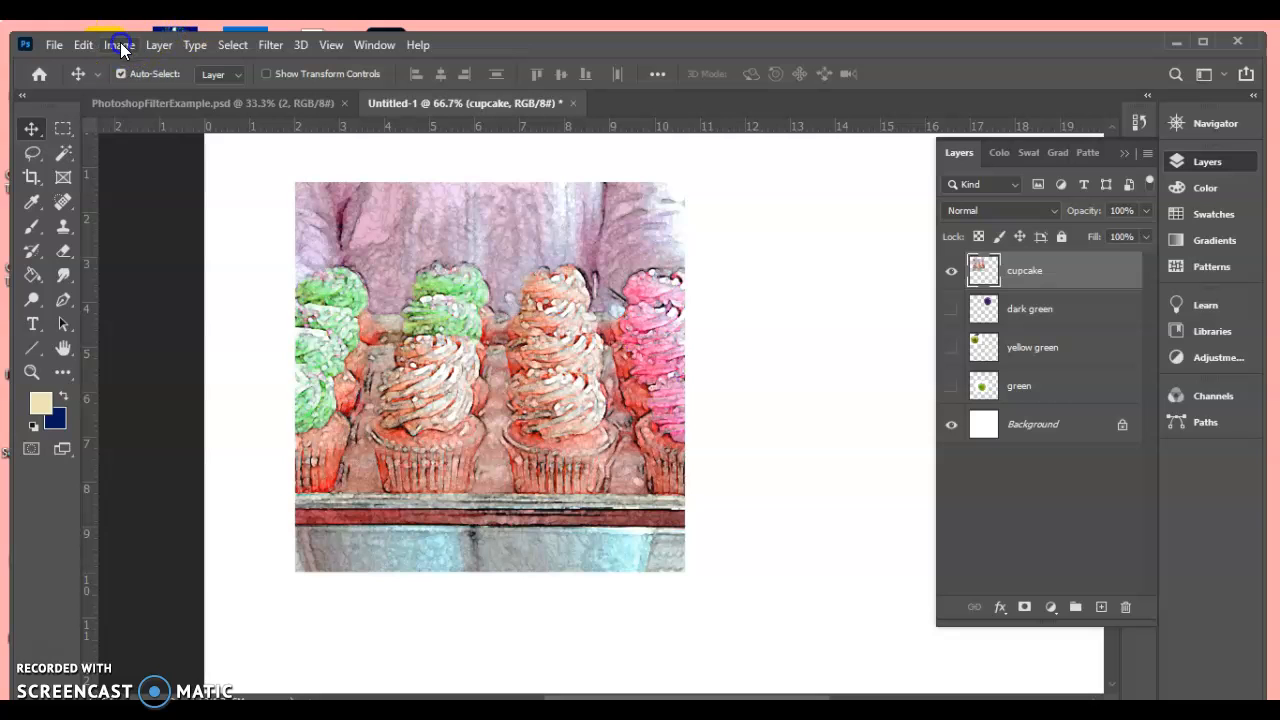
Brighten the filtered cupcake layer with a Brightness/Contrast adjustment.
left_click(120, 45)
mouse_move(141, 96)
left_click(319, 92)
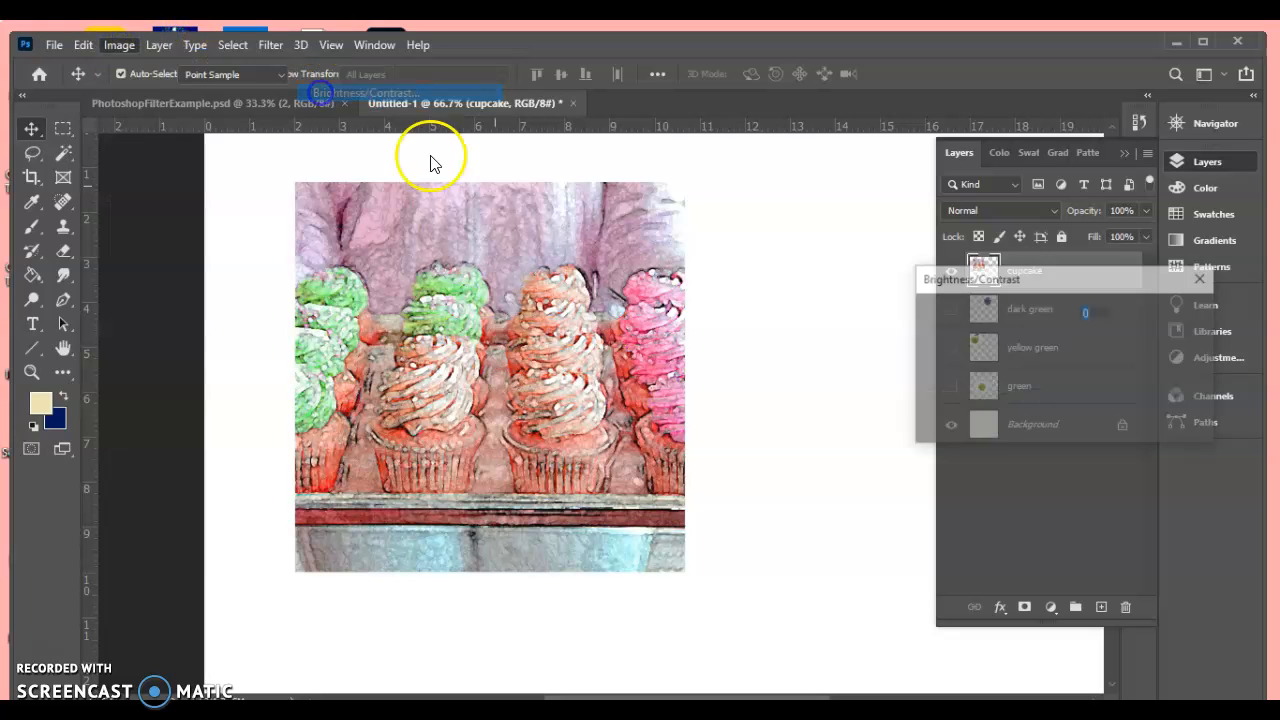
left_click_drag(1040, 338, 1043, 381)
left_click(1172, 315)
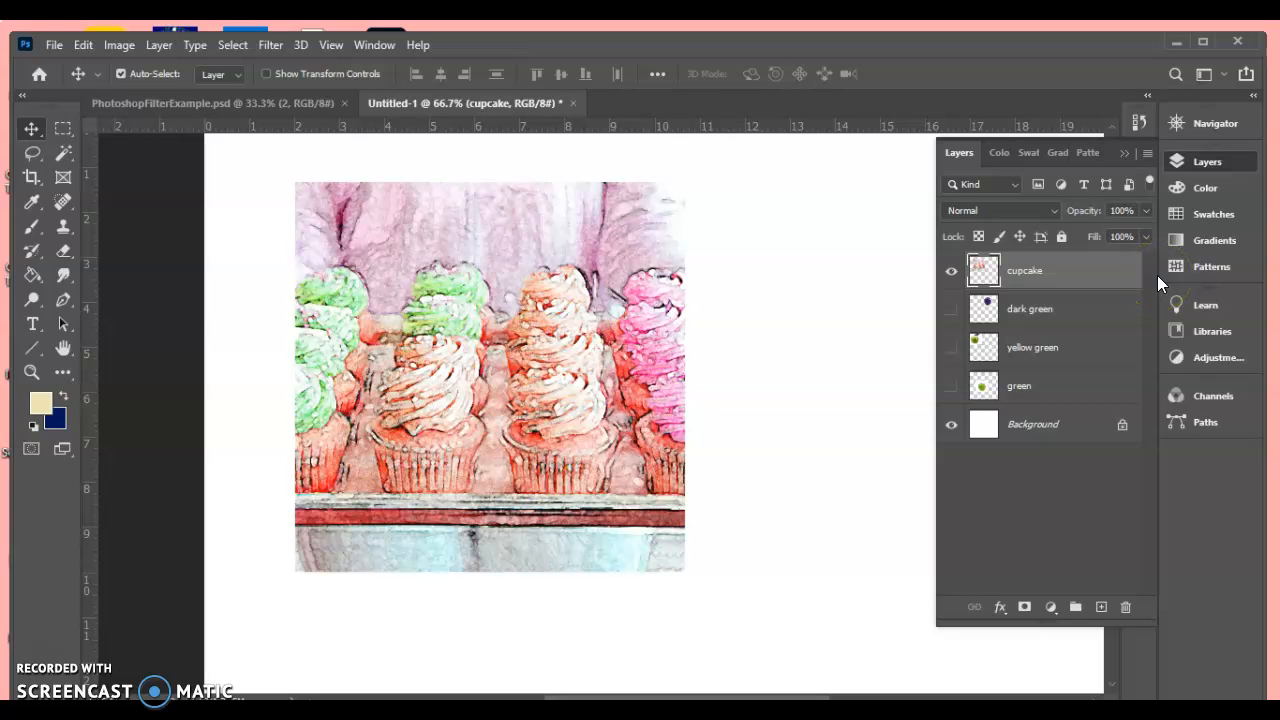
Switch to the PhotoshopFilterExample.psd document and clear its active selection.
left_click(305, 104)
left_click(1126, 156)
scroll(806, 315, "up", 1)
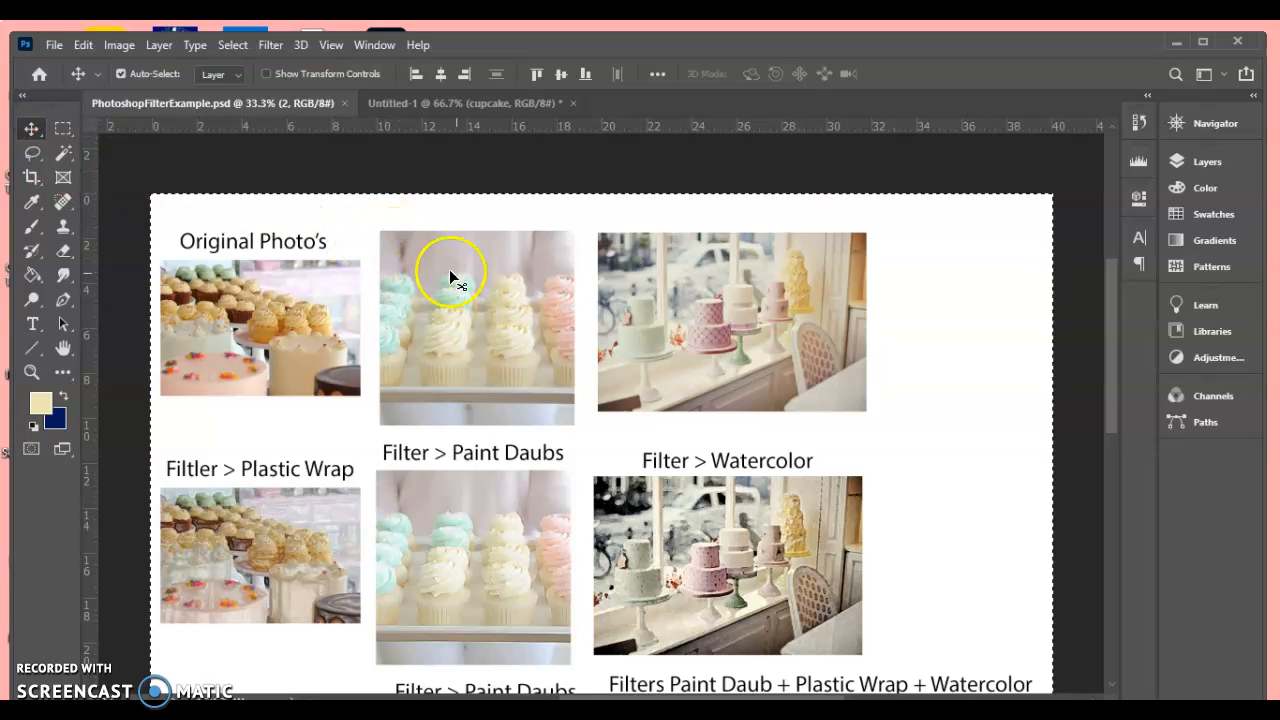
key("ctrl+d")
Examine the labelled Plastic Wrap, Paint Daubs, Watercolor and combined-filter examples up close at 66.67%, and finish with an overview at 25%.
left_click(1198, 122)
left_click(1128, 229)
left_click(1128, 229)
left_click_drag(1075, 184, 1050, 197)
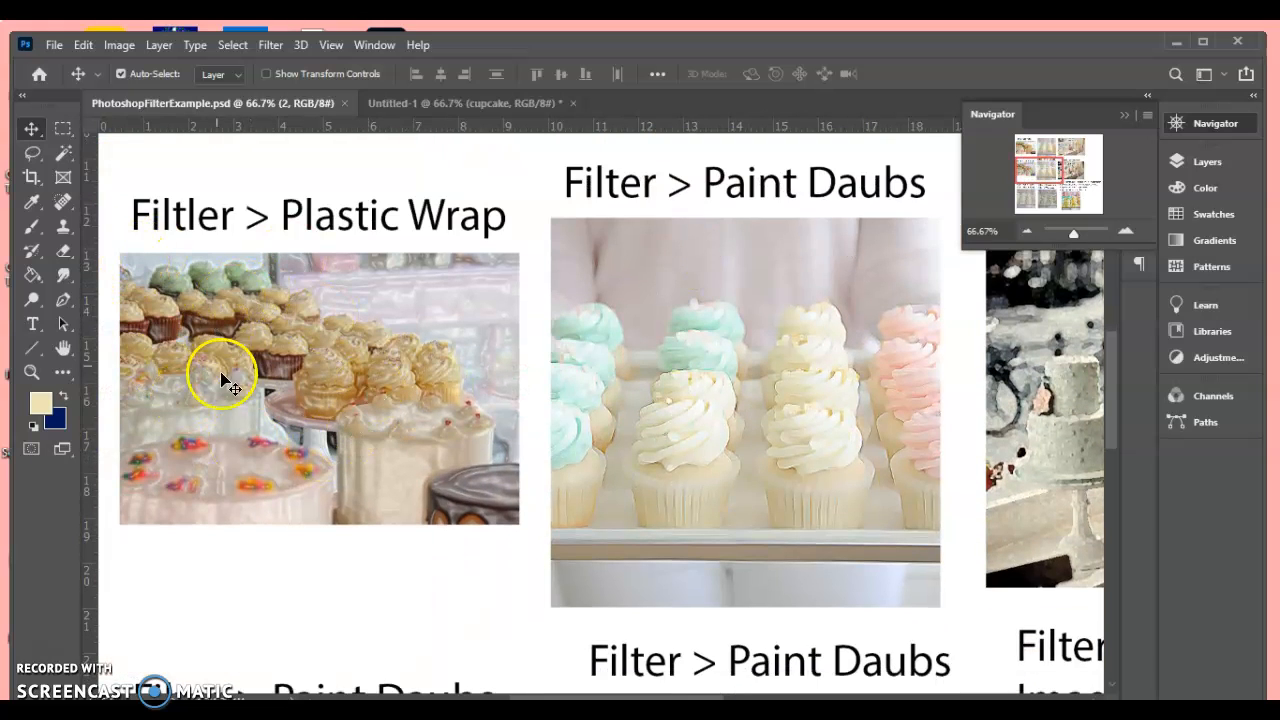
left_click_drag(1043, 194, 1085, 163)
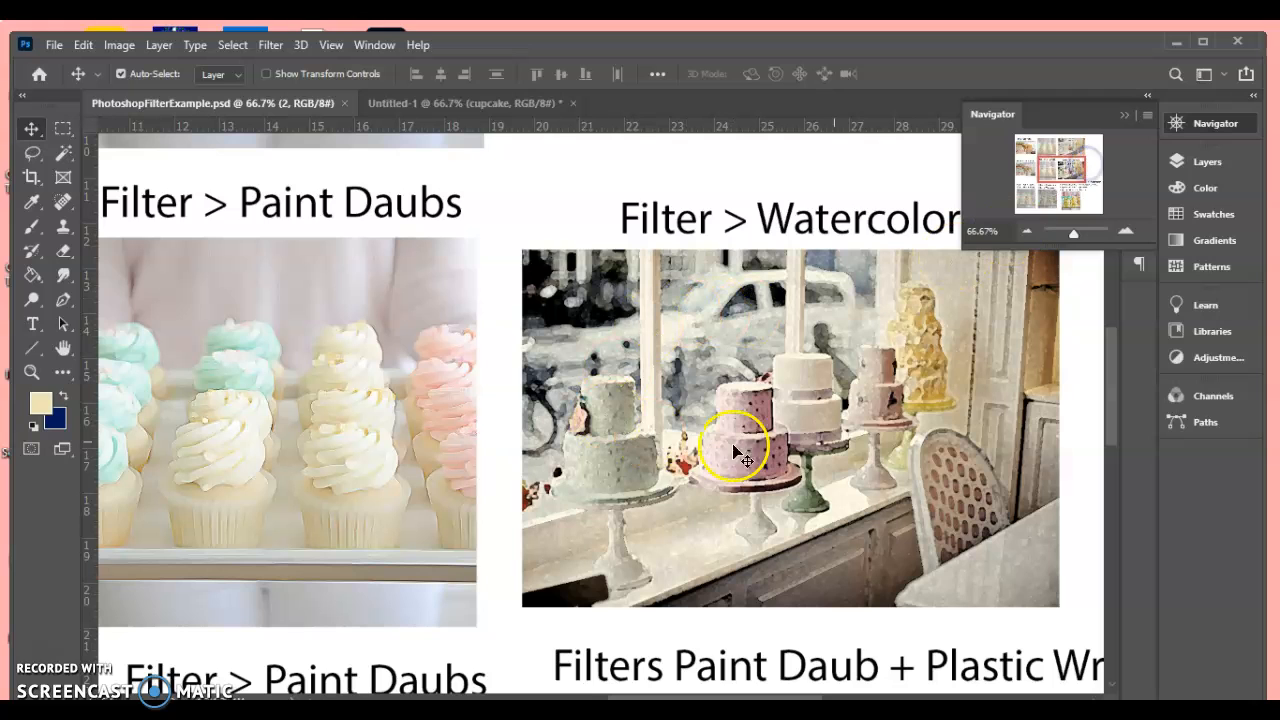
left_click_drag(1072, 171, 1016, 195)
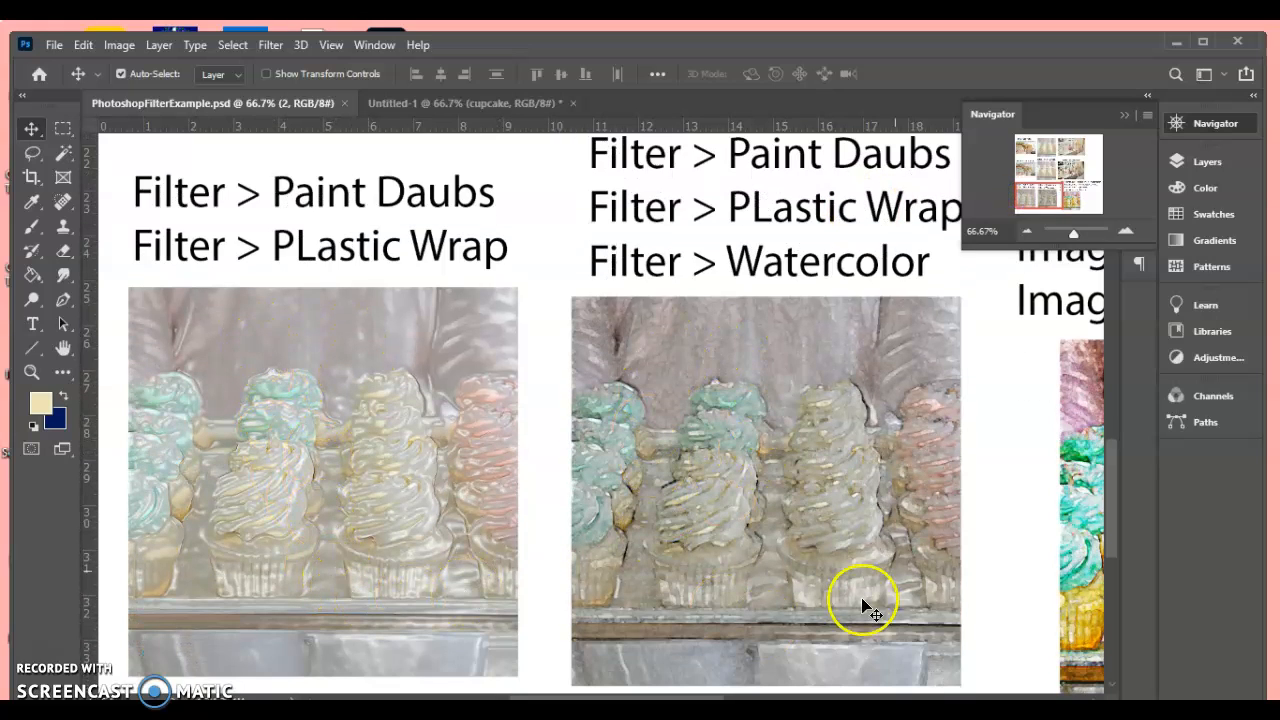
left_click_drag(1043, 194, 1072, 199)
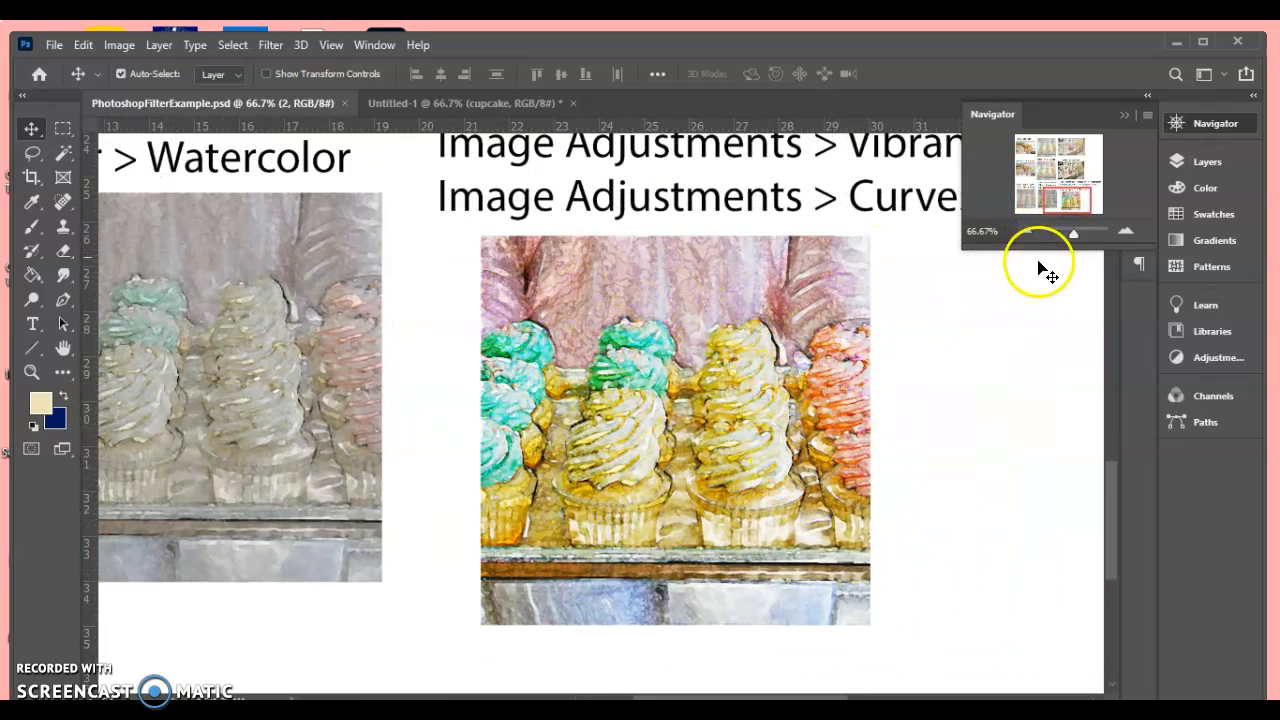
left_click(1026, 231)
left_click(1026, 231)
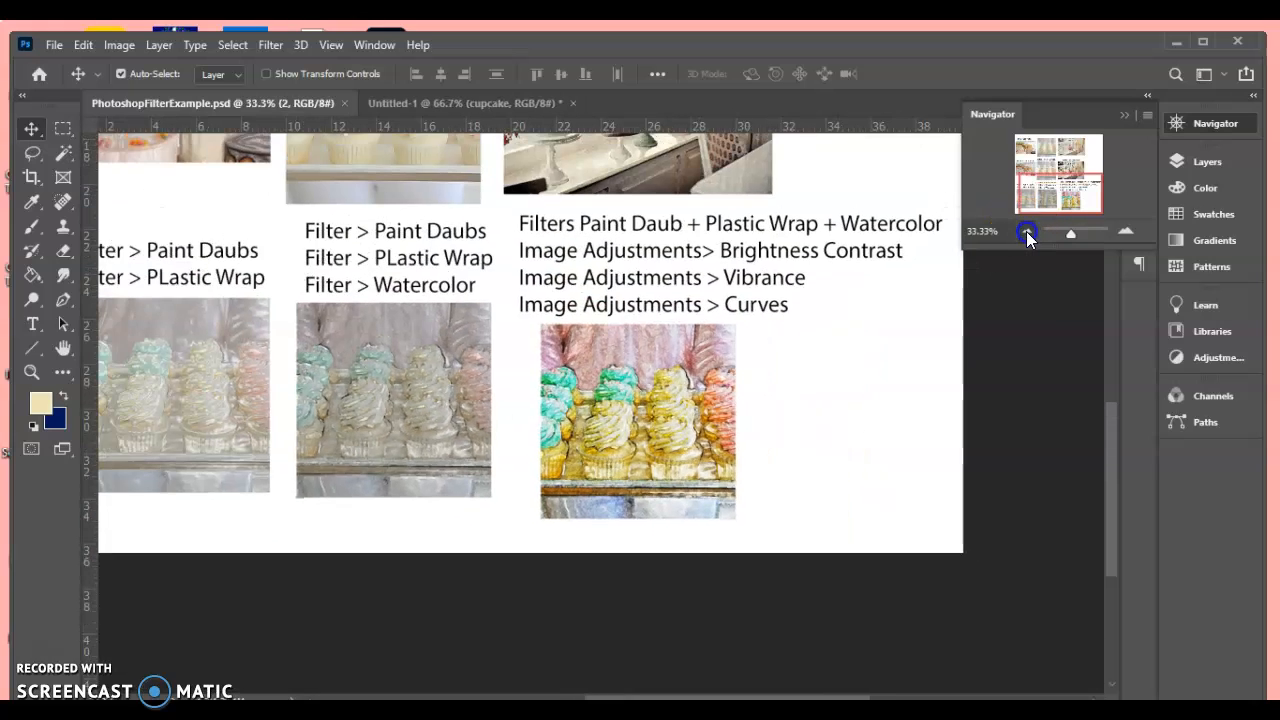
left_click(1026, 231)
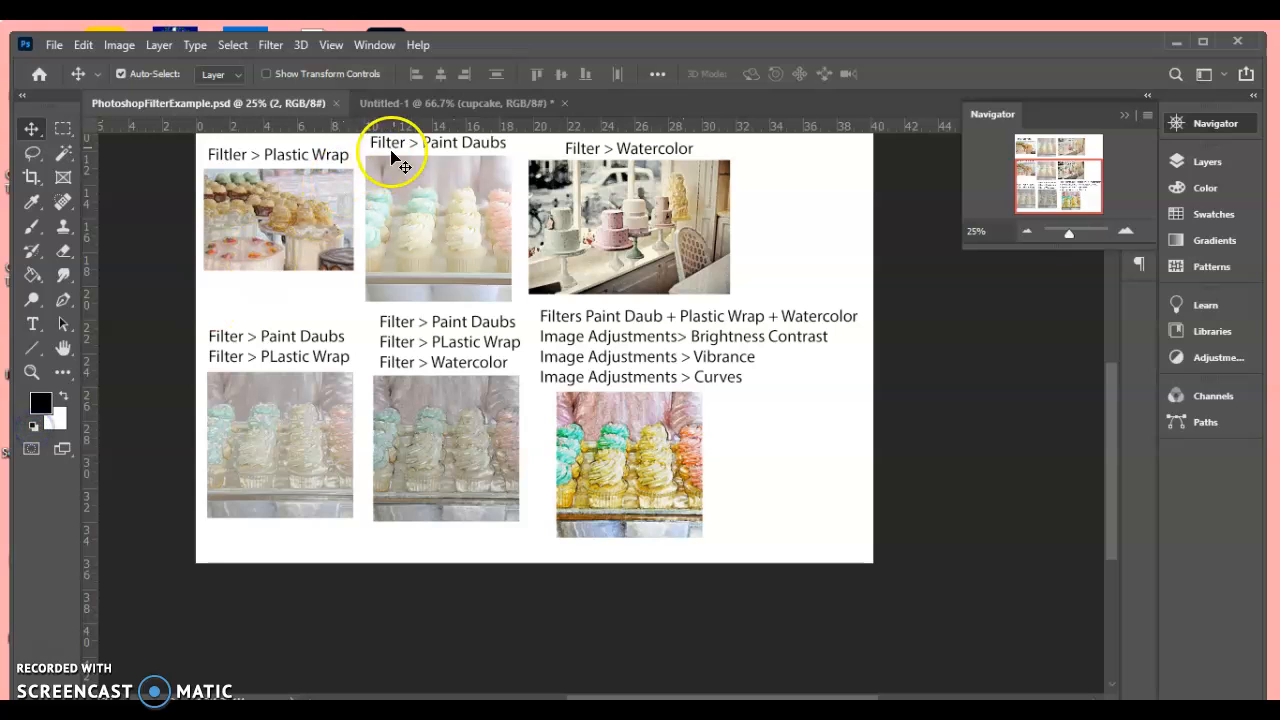
Return to the Untitled-1 document, hide the cupcake layer, and show and select the yellow green apple layer.
left_click(435, 103)
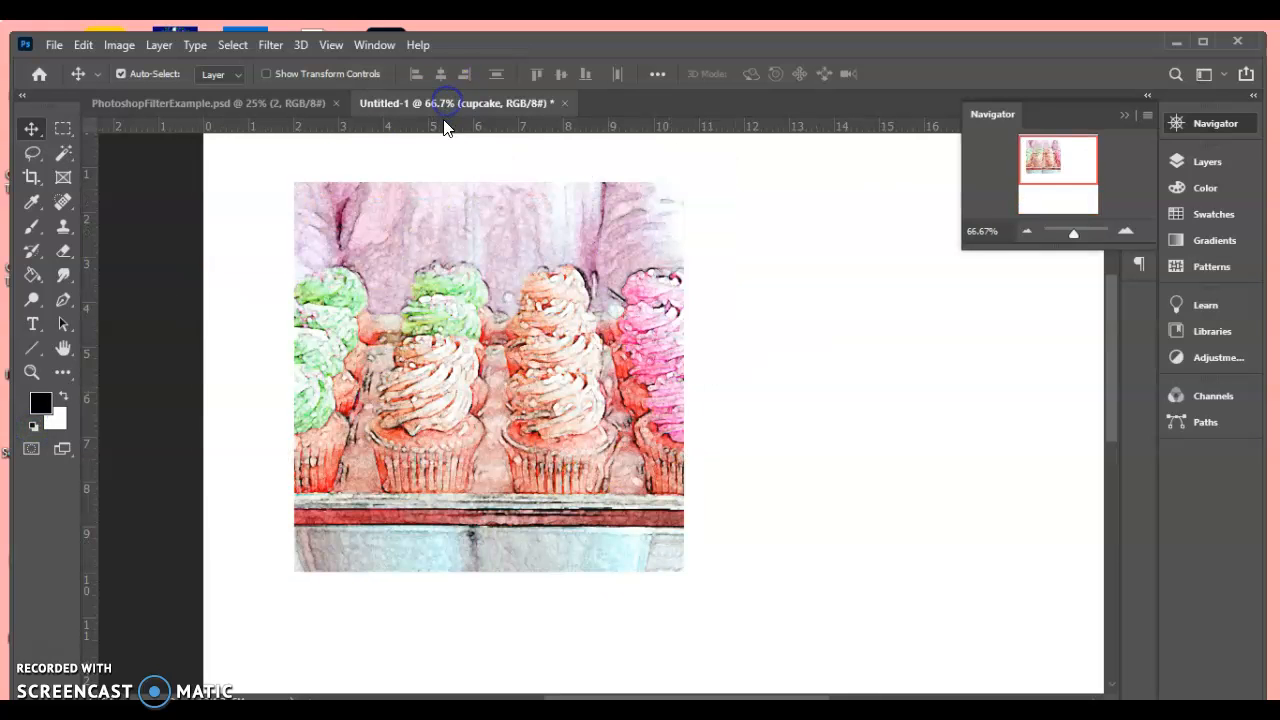
left_click(1203, 162)
left_click(955, 268)
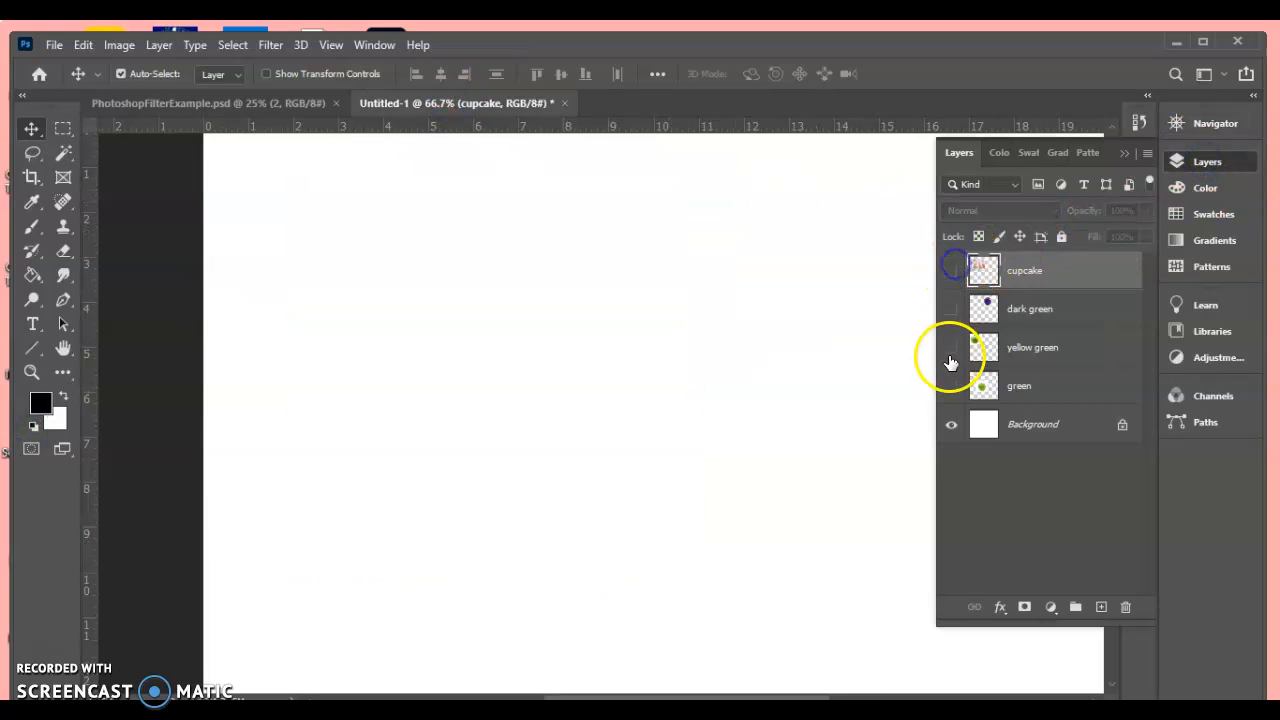
left_click(951, 343)
left_click(1043, 346)
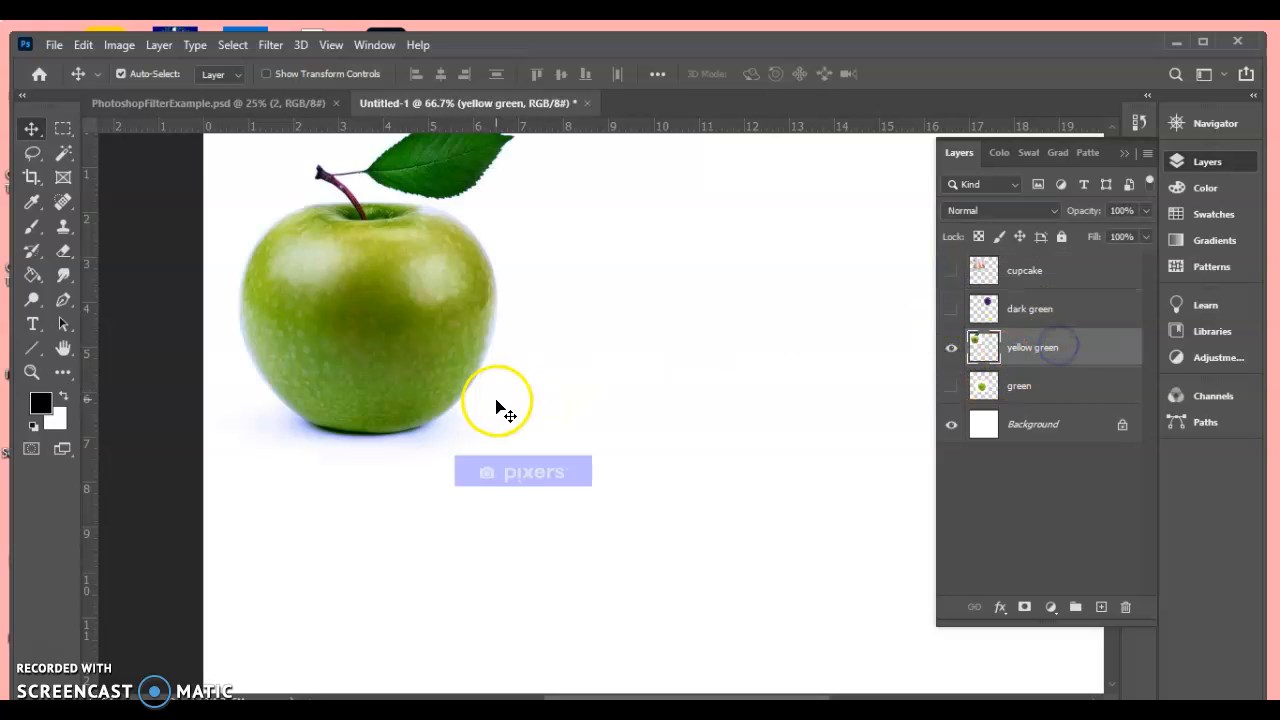
scroll(345, 378, "up", 2)
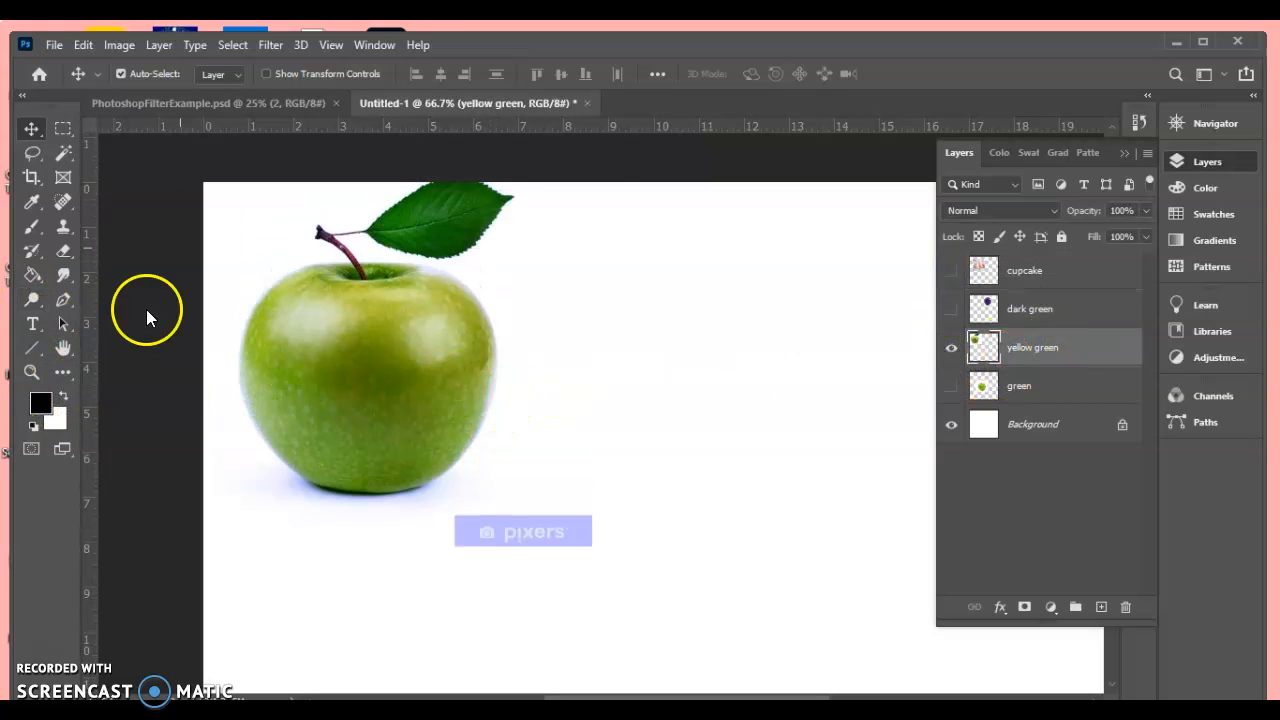
Open the Filter Gallery for the yellow green apple and preview the Bas Relief, Chalk & Charcoal and Charcoal sketch filters.
left_click(280, 46)
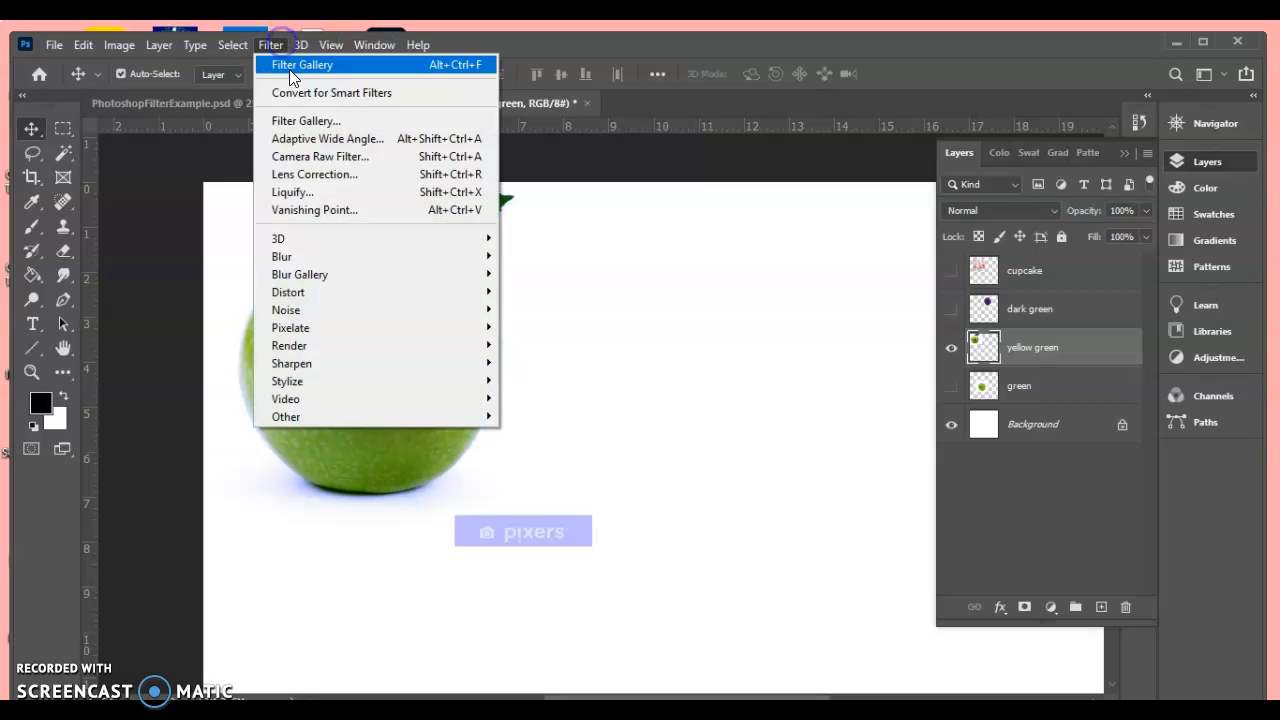
left_click(309, 123)
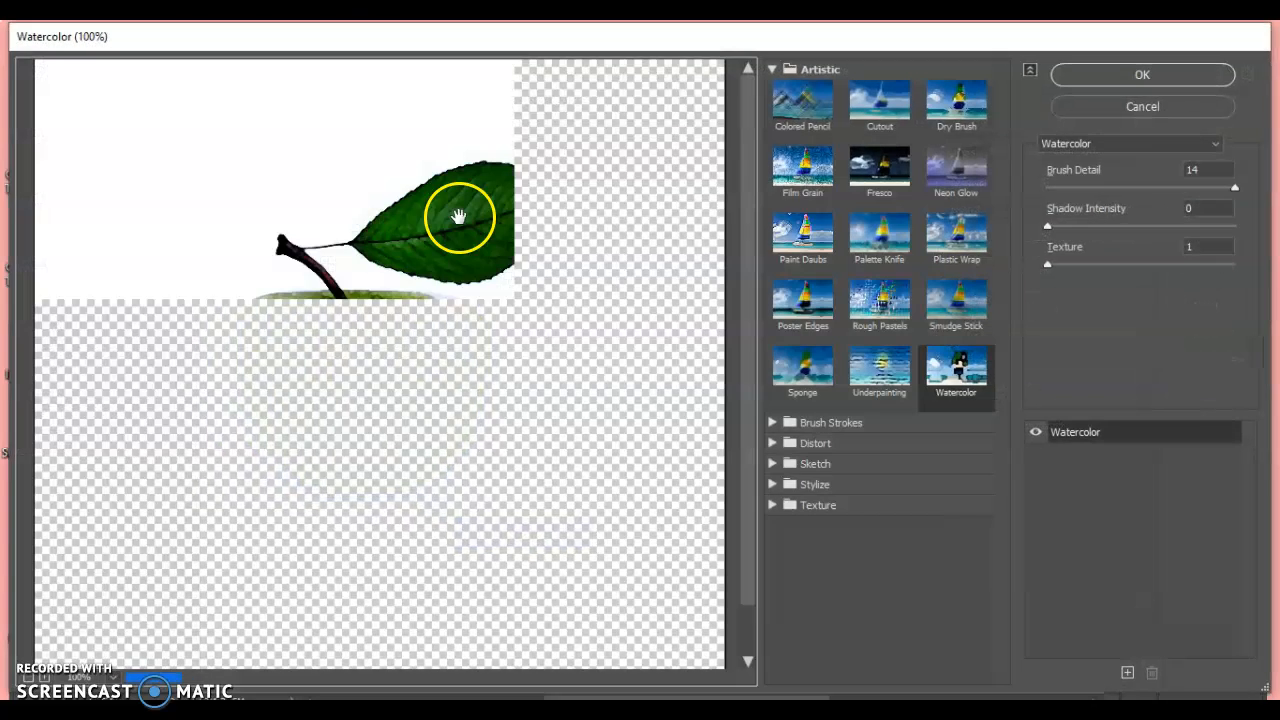
left_click(775, 72)
left_click(772, 133)
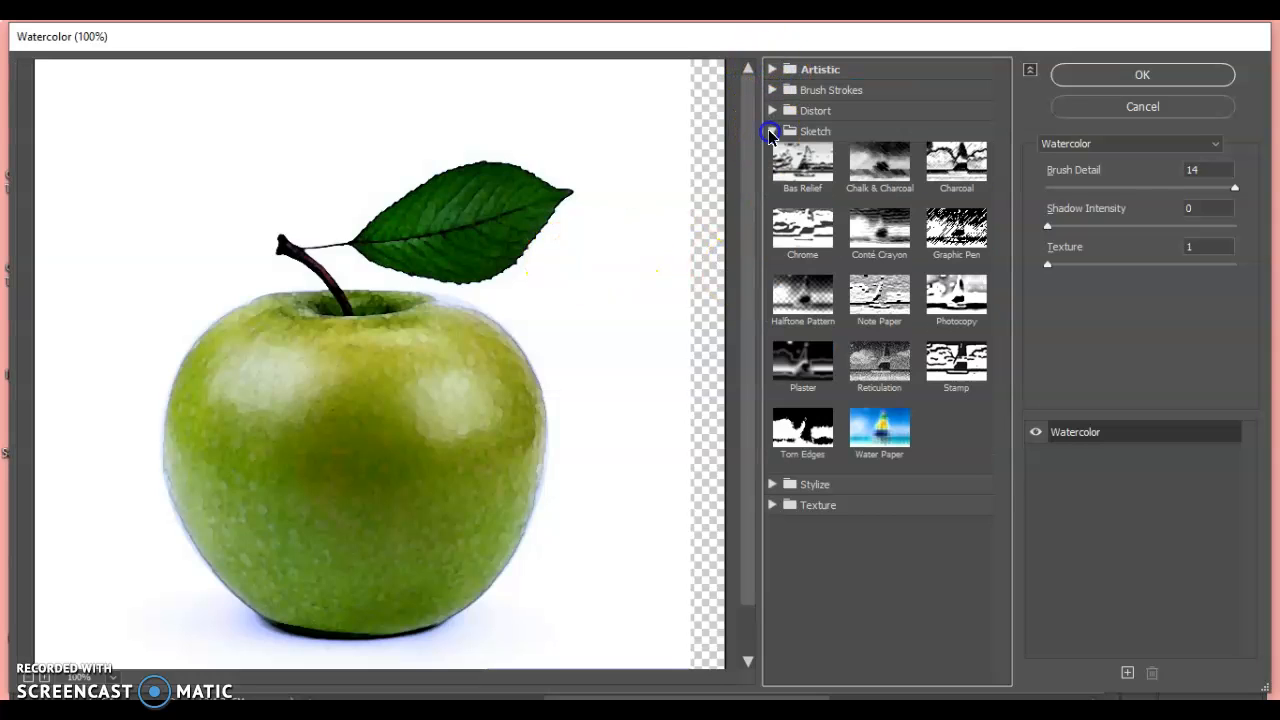
left_click(796, 168)
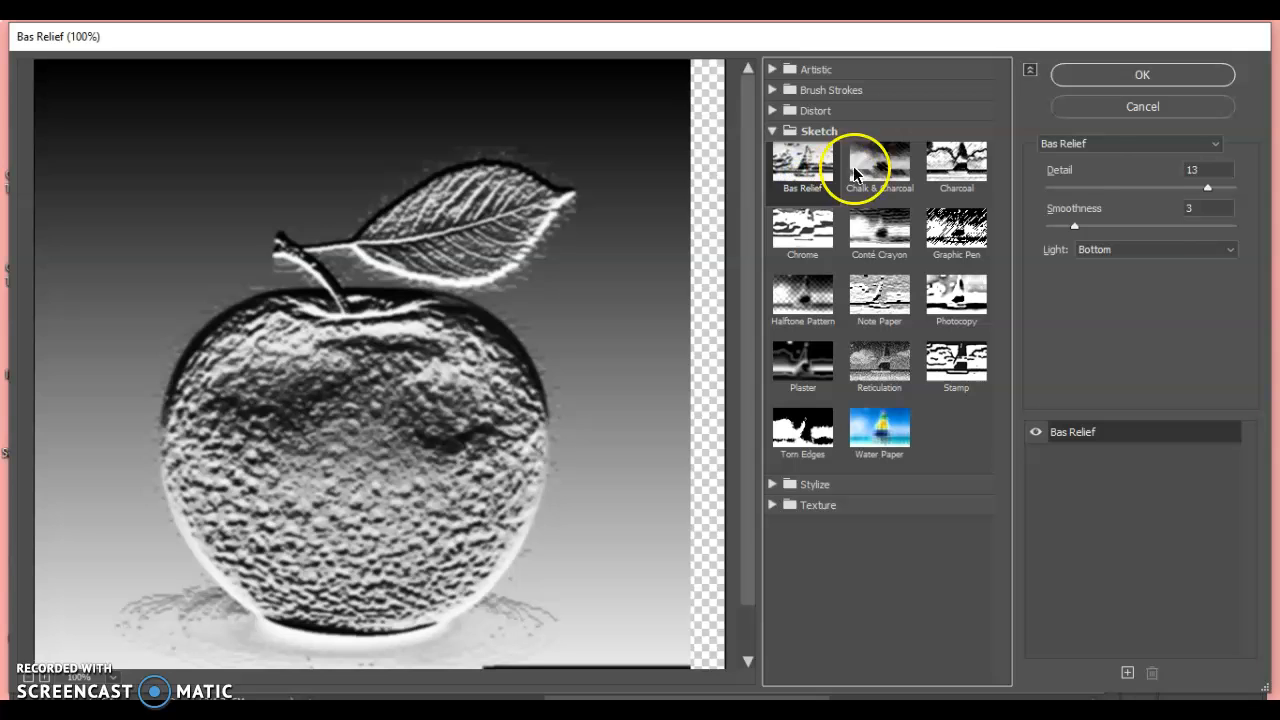
left_click(855, 173)
left_click(965, 173)
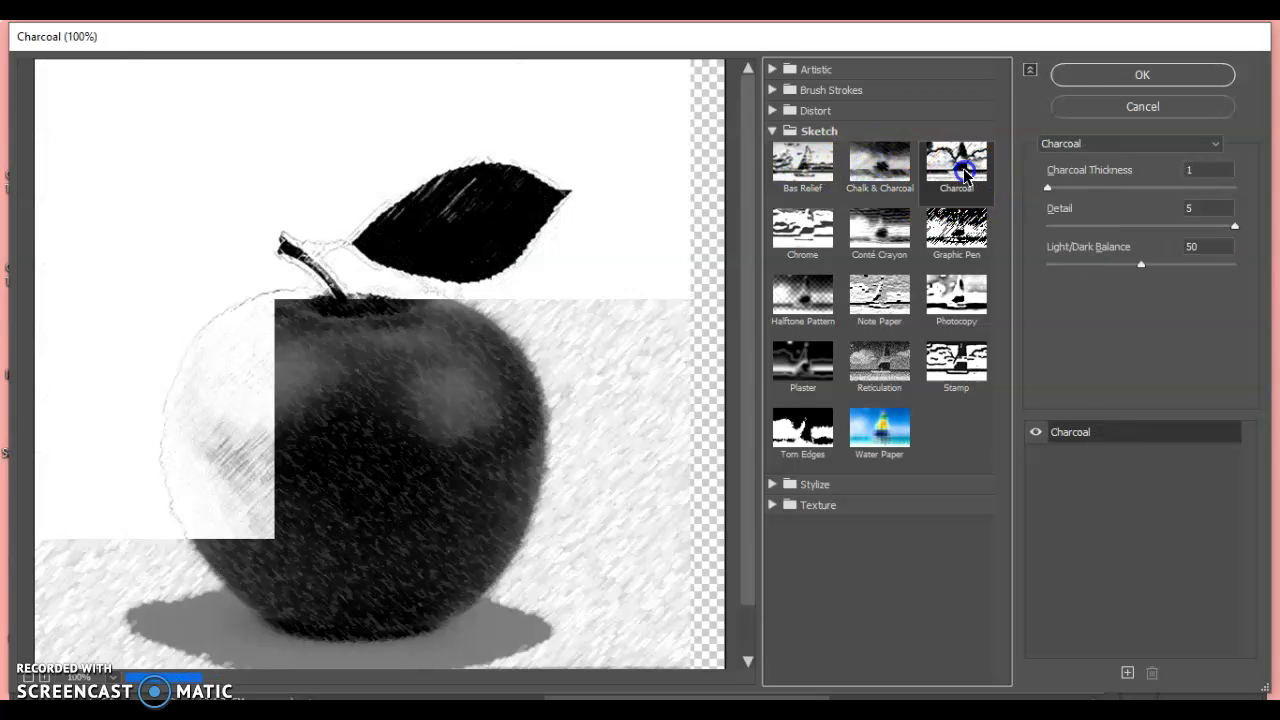
Preview the Graphic Pen, Conté Crayon, Chrome, Note Paper, Photocopy, Stamp and Reticulation sketch filters on the apple.
left_click(954, 222)
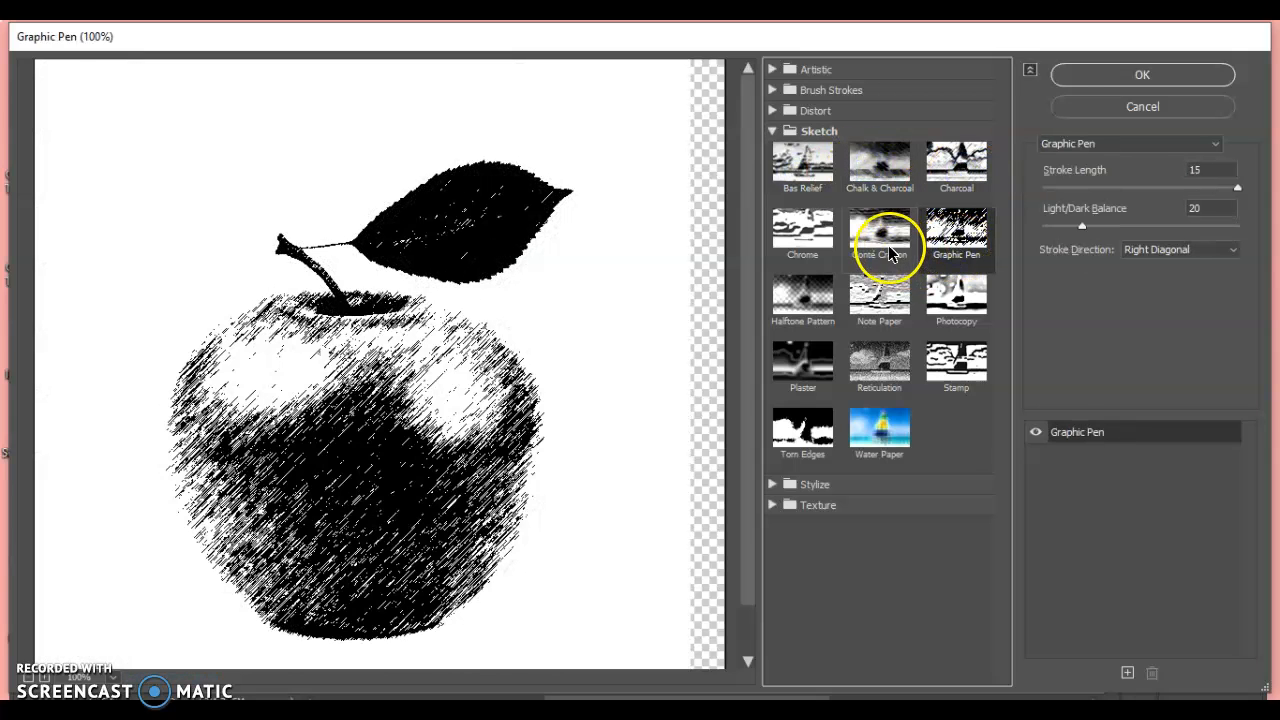
left_click(888, 253)
left_click(795, 229)
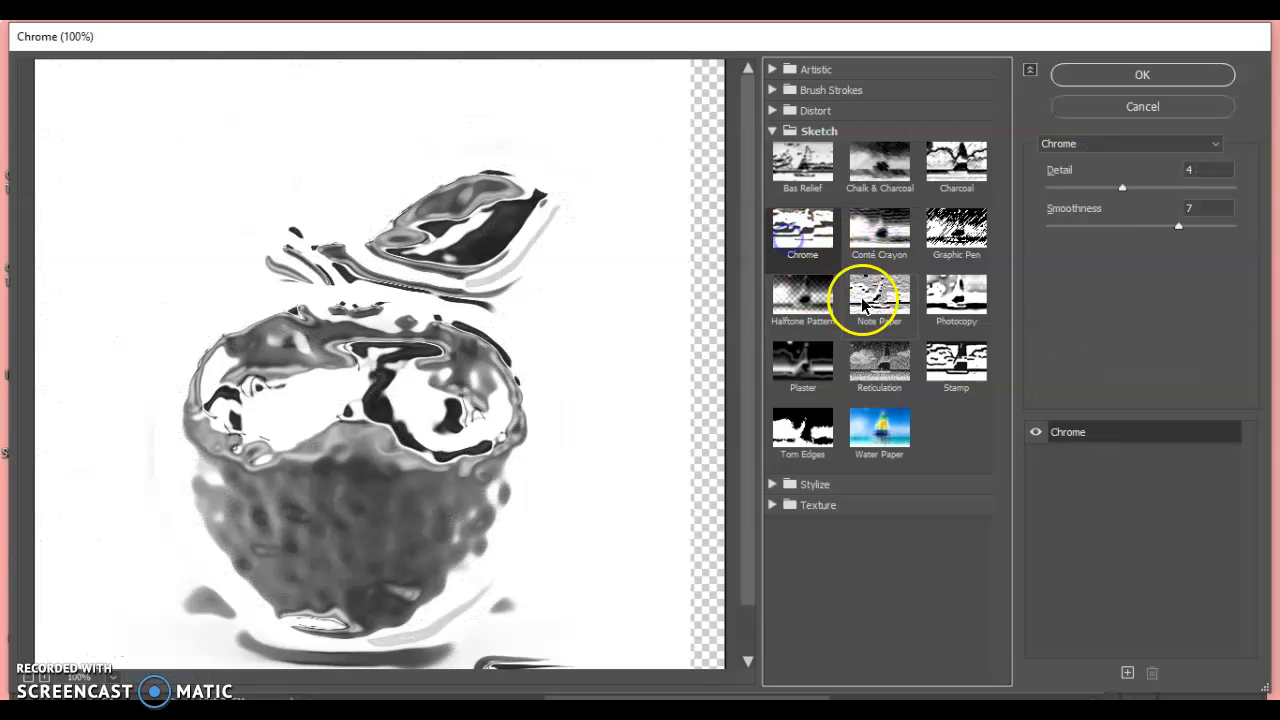
left_click(865, 303)
left_click(957, 300)
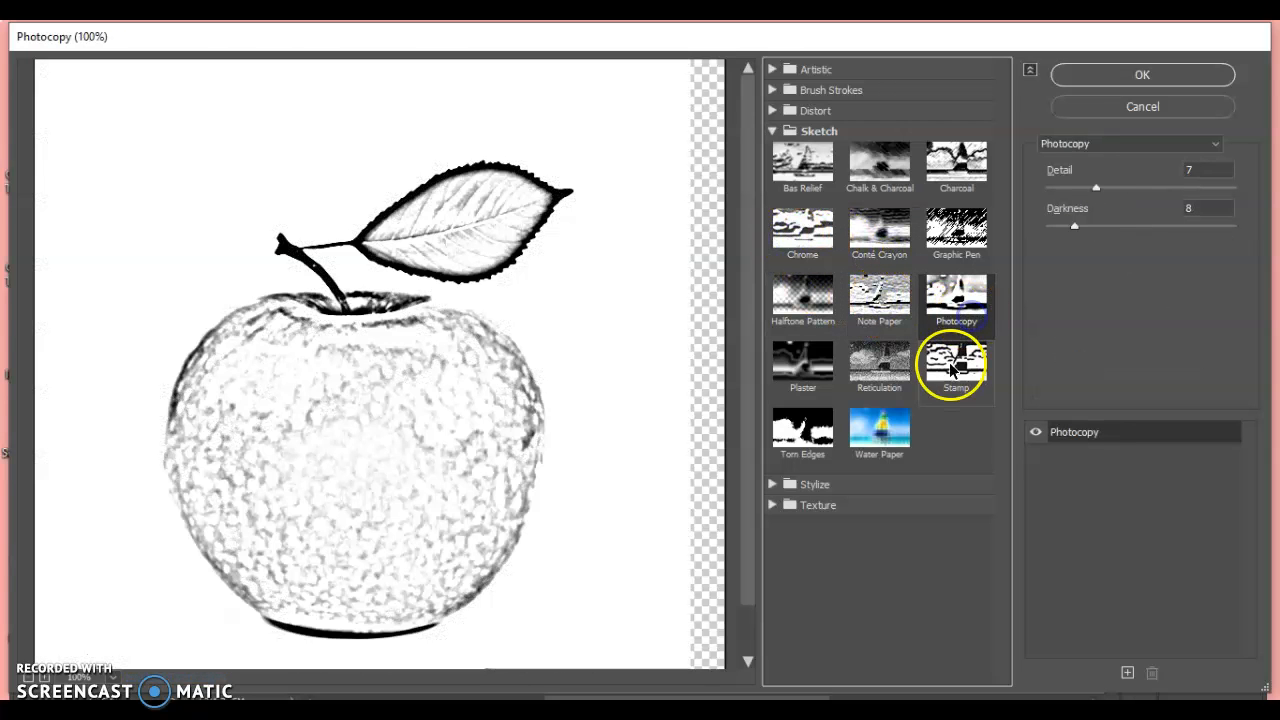
left_click(952, 368)
left_click(900, 368)
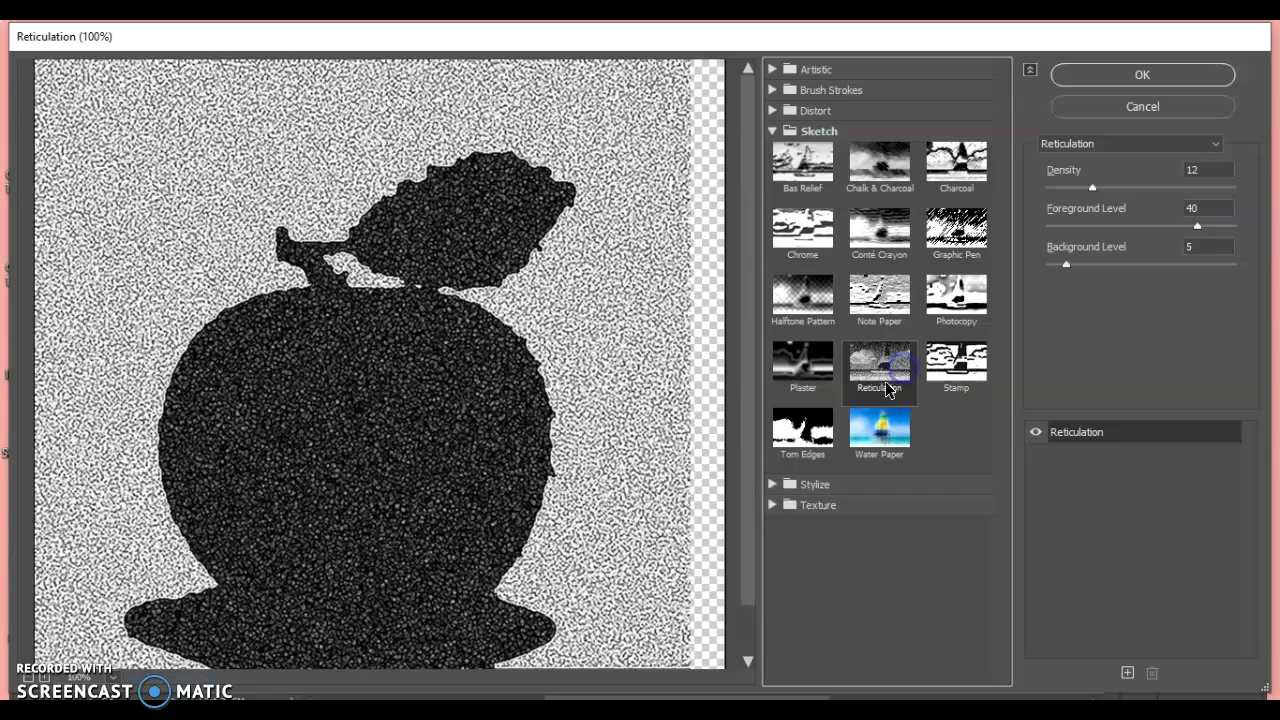
Preview the Craquelure, Stained Glass, Texturizer and Mosaic Tiles texture filters on the apple.
left_click(775, 505)
left_click(802, 537)
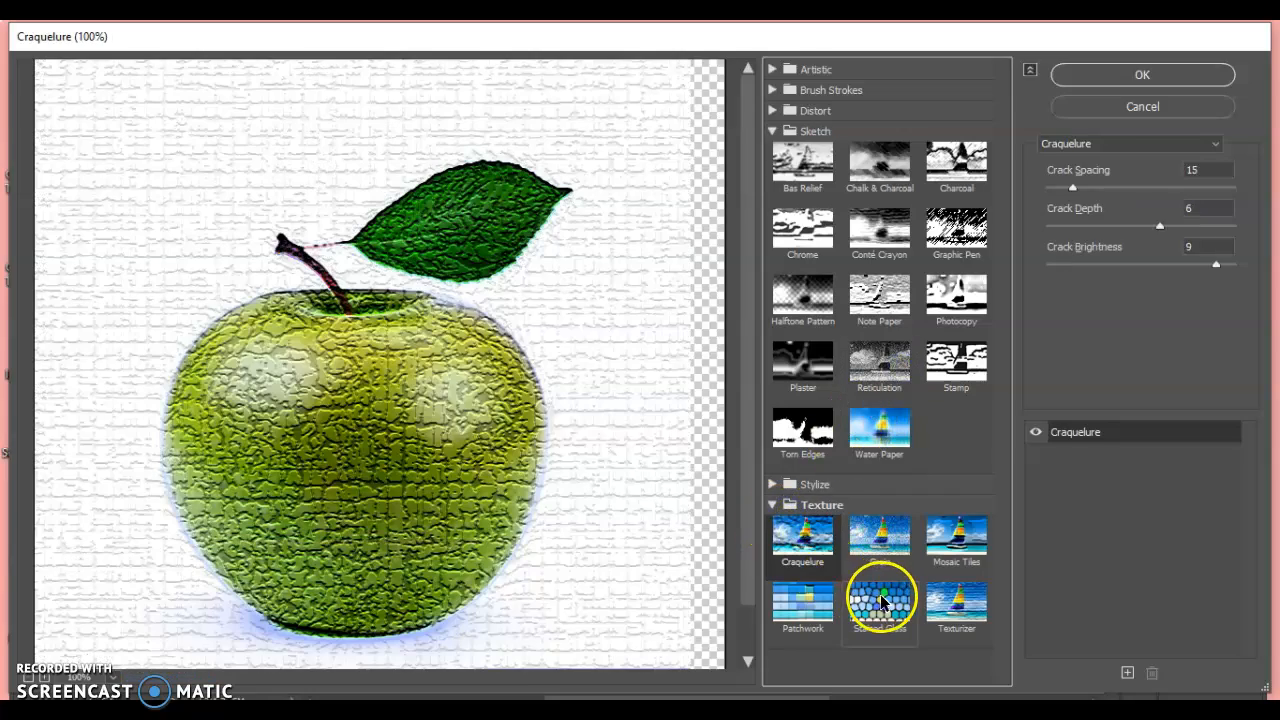
left_click(881, 600)
left_click(970, 612)
left_click(963, 560)
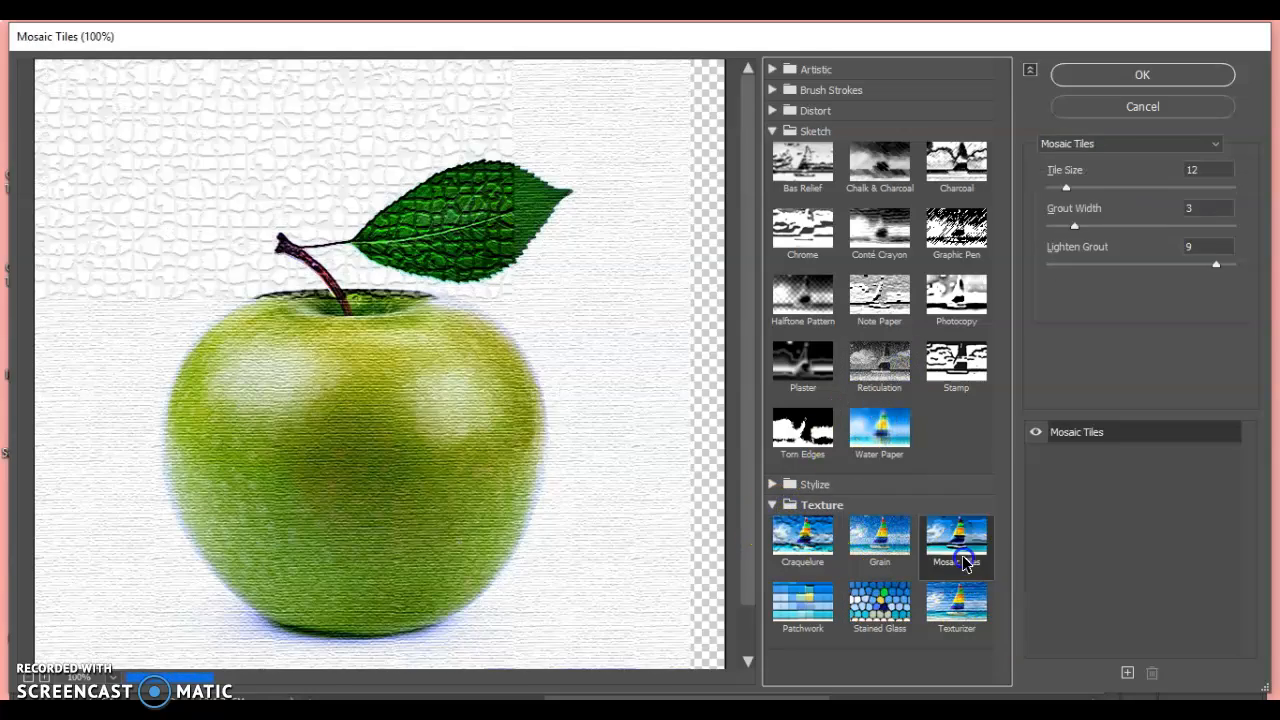
Preview the Diffuse Glow, Ocean Ripple and Glass distortion filters on the apple.
left_click(770, 111)
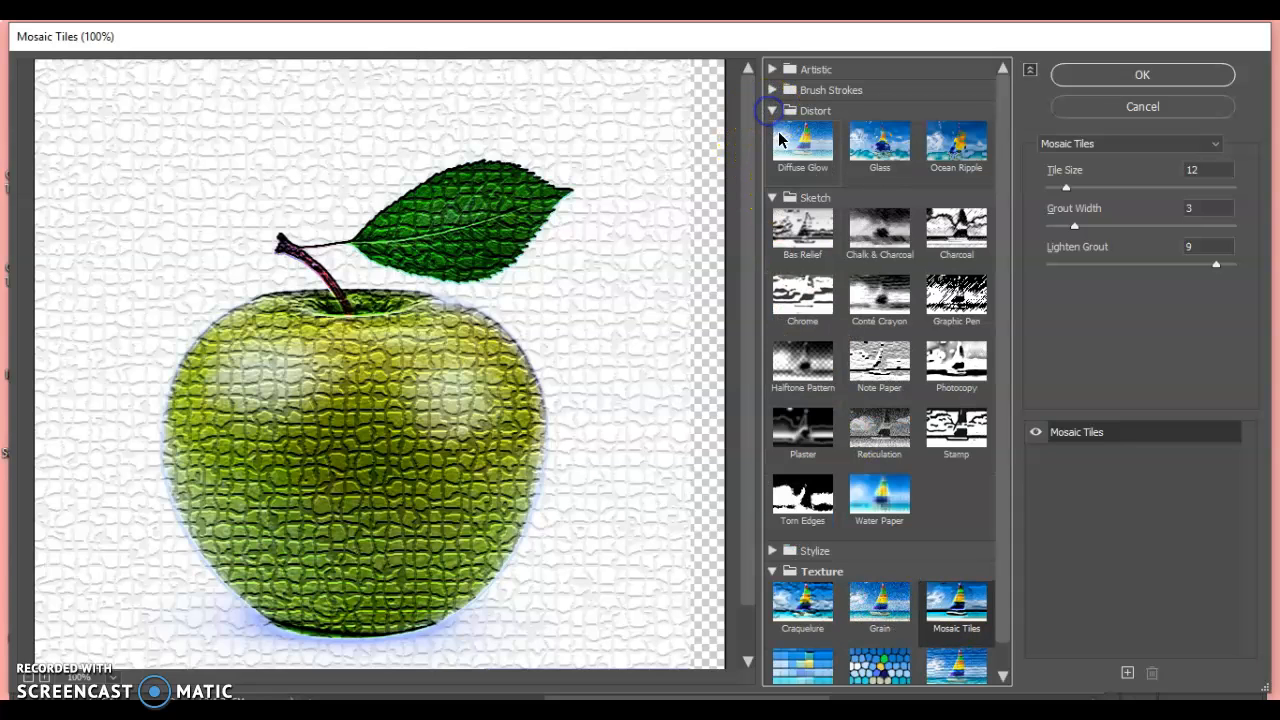
left_click(782, 141)
left_click(942, 138)
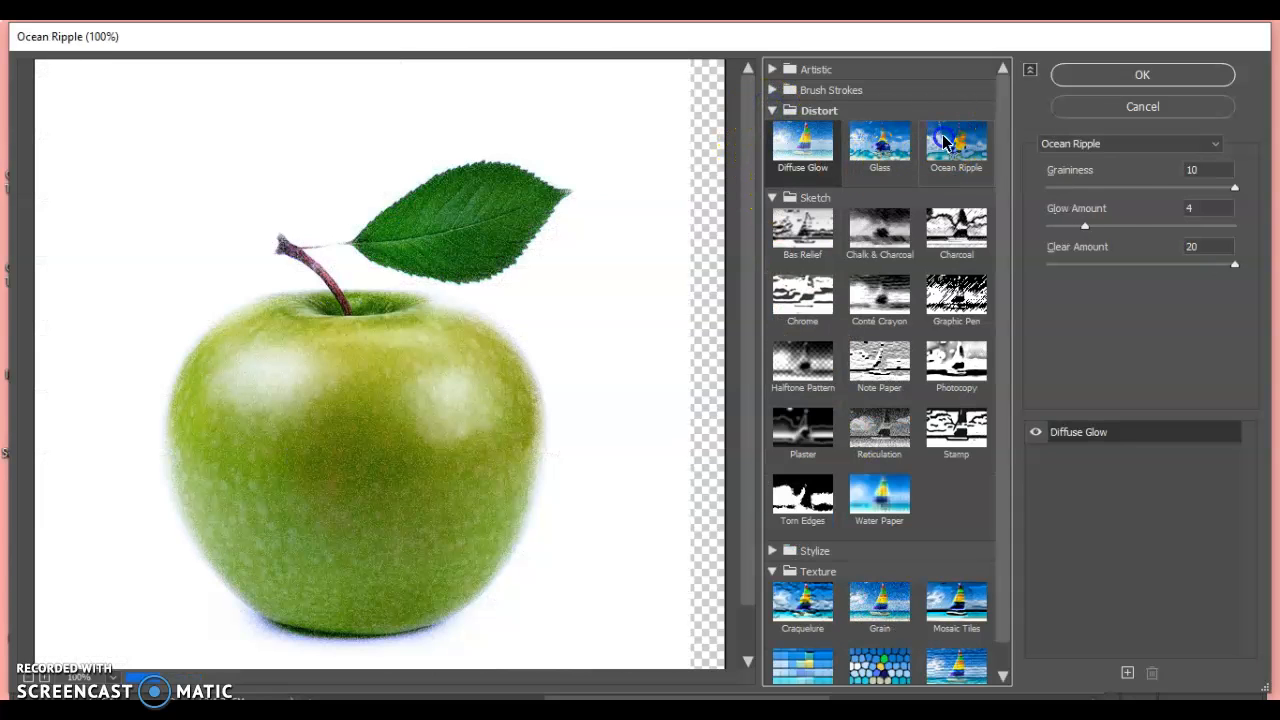
left_click(870, 155)
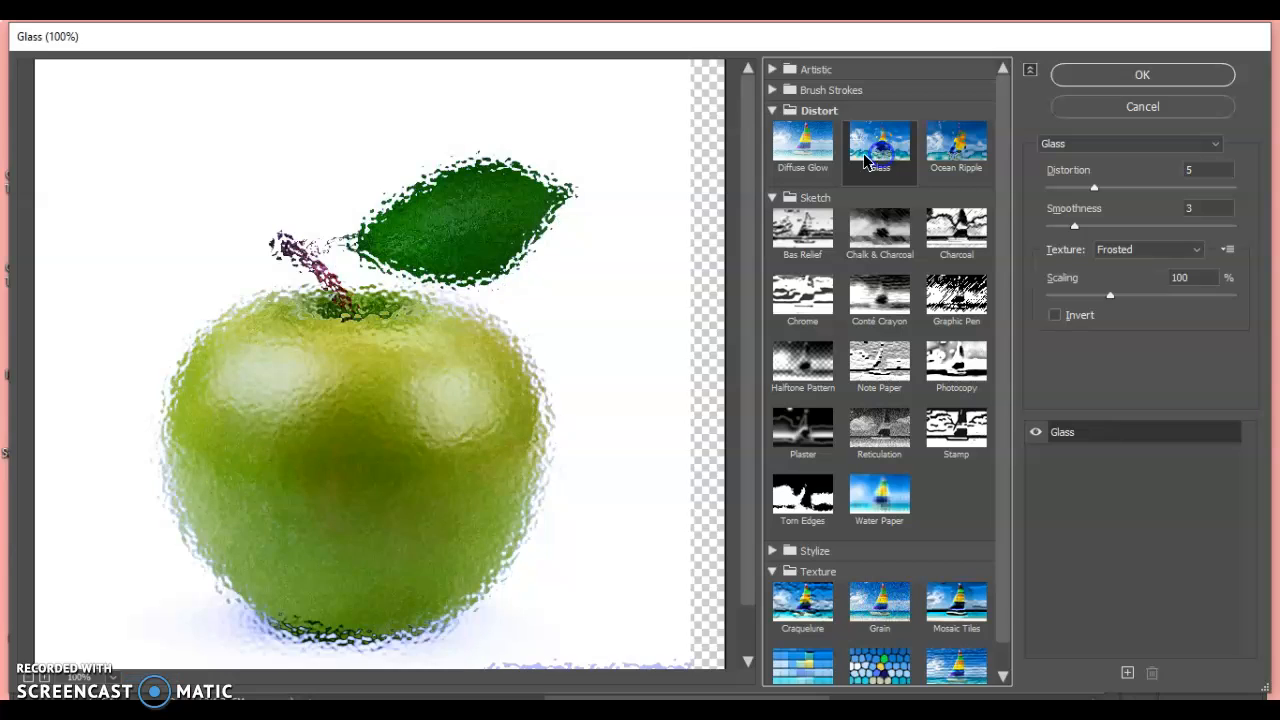
Preview the Accented Edges, Angled Strokes, Crosshatch, Spatter, Sumi-e and Sprayed Strokes brush stroke filters on the apple.
left_click(772, 90)
left_click(797, 133)
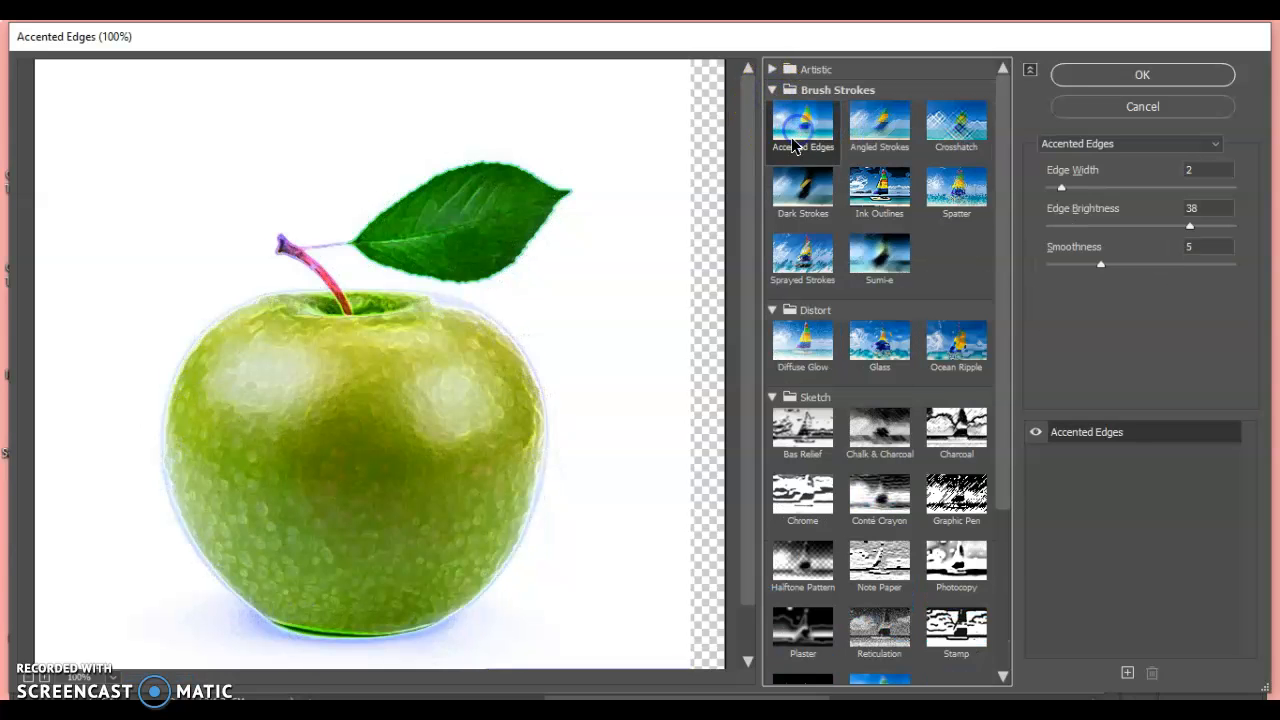
left_click(891, 125)
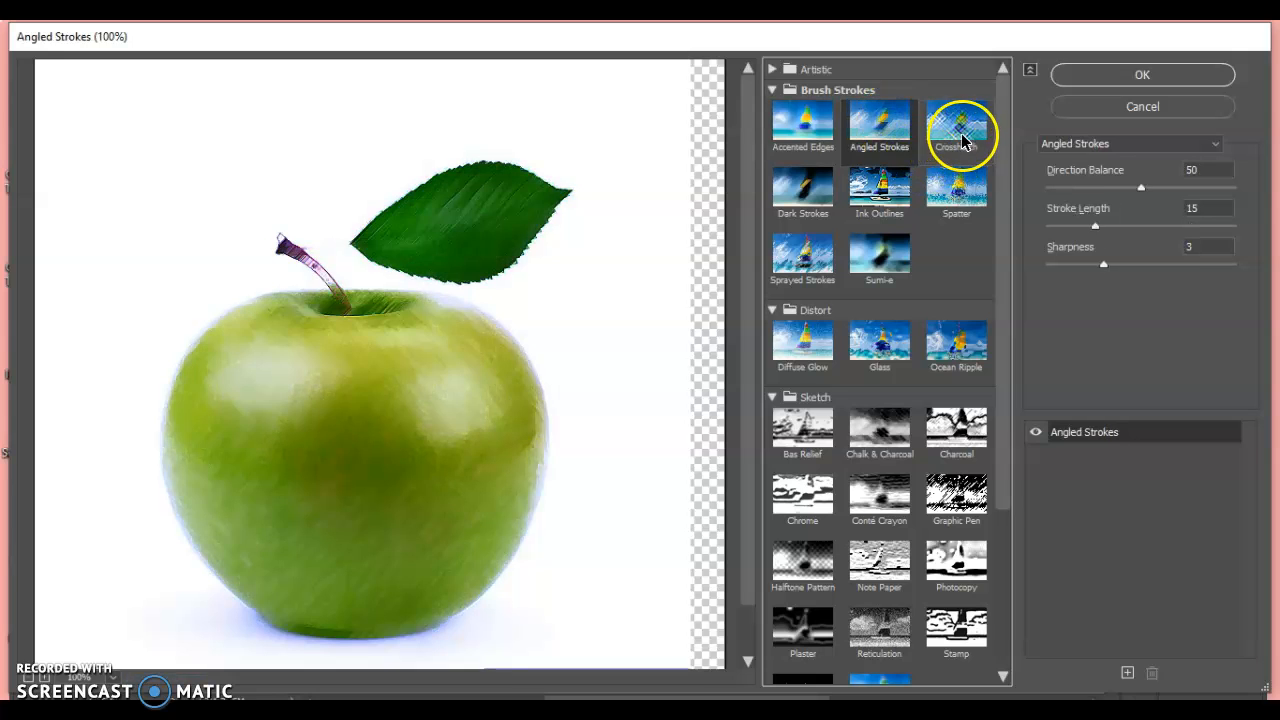
left_click(960, 128)
left_click(959, 189)
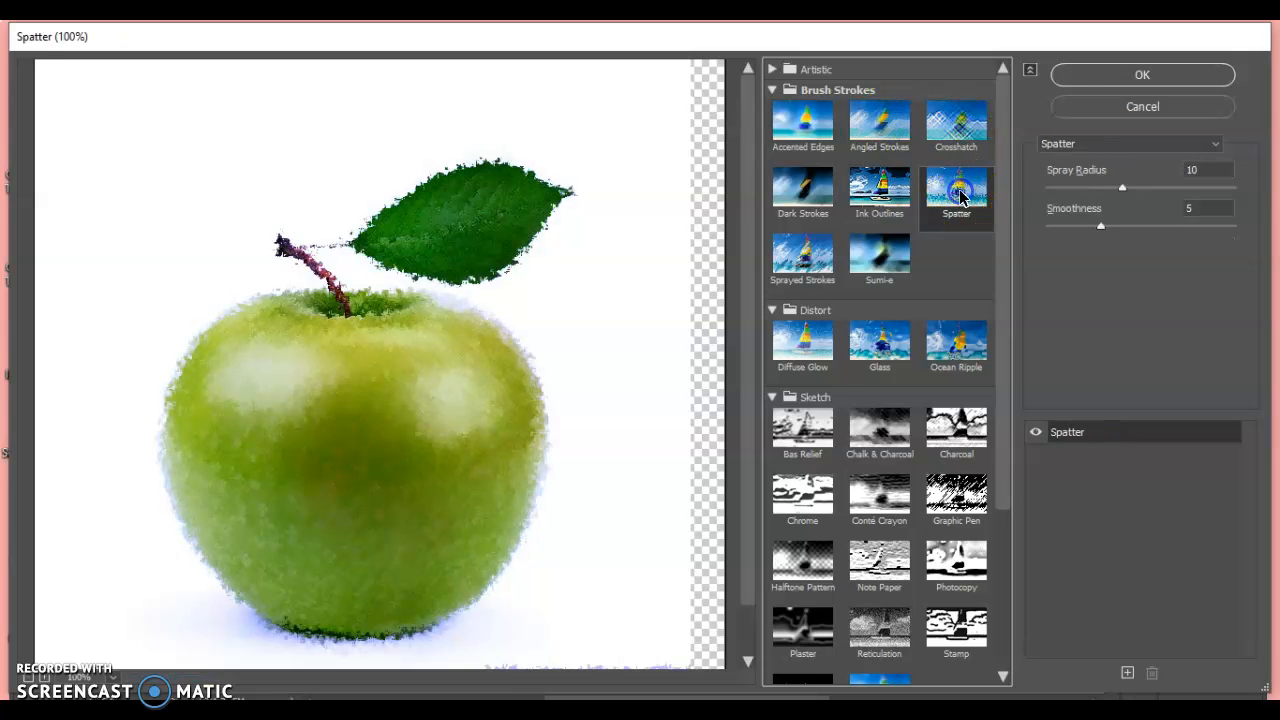
left_click(879, 256)
left_click(805, 258)
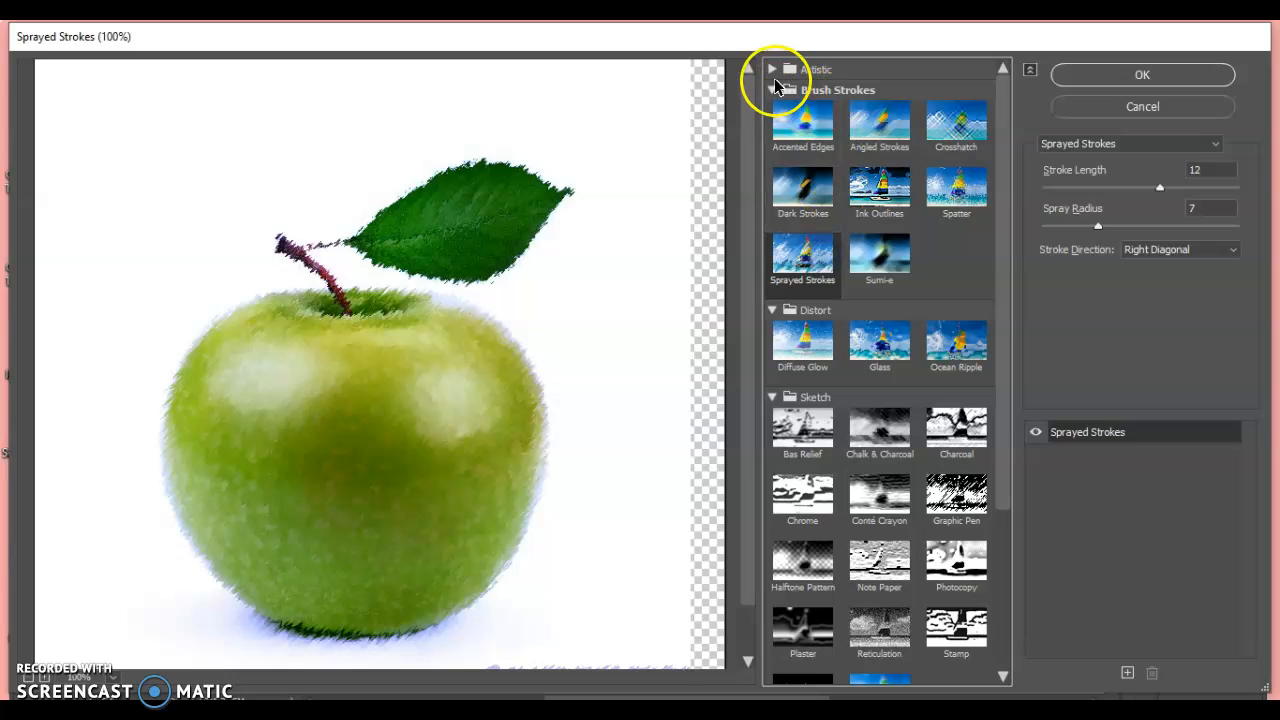
Preview artistic filters such as Colored Pencil, Film Grain, Poster Edges, Palette Knife, Cutout and Dry Brush, and leave the gallery without applying any.
left_click(774, 70)
left_click(795, 112)
left_click(805, 175)
left_click(818, 321)
left_click(930, 330)
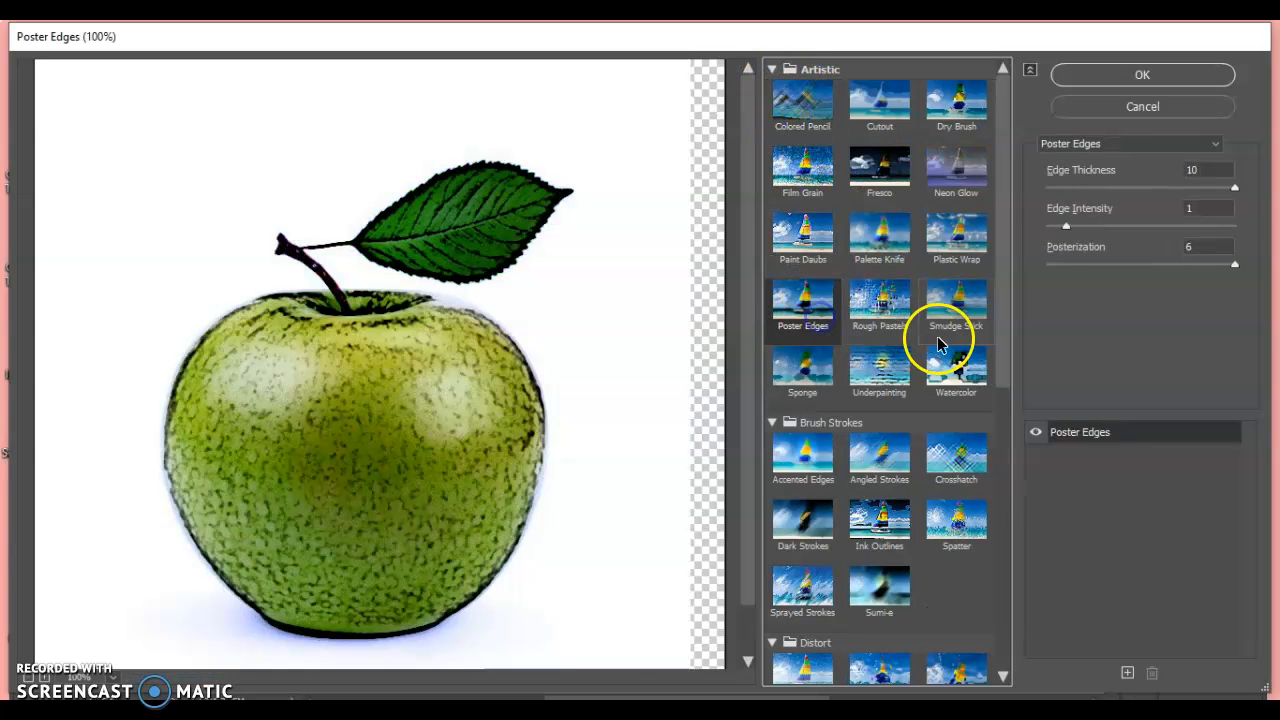
left_click(889, 245)
left_click(878, 182)
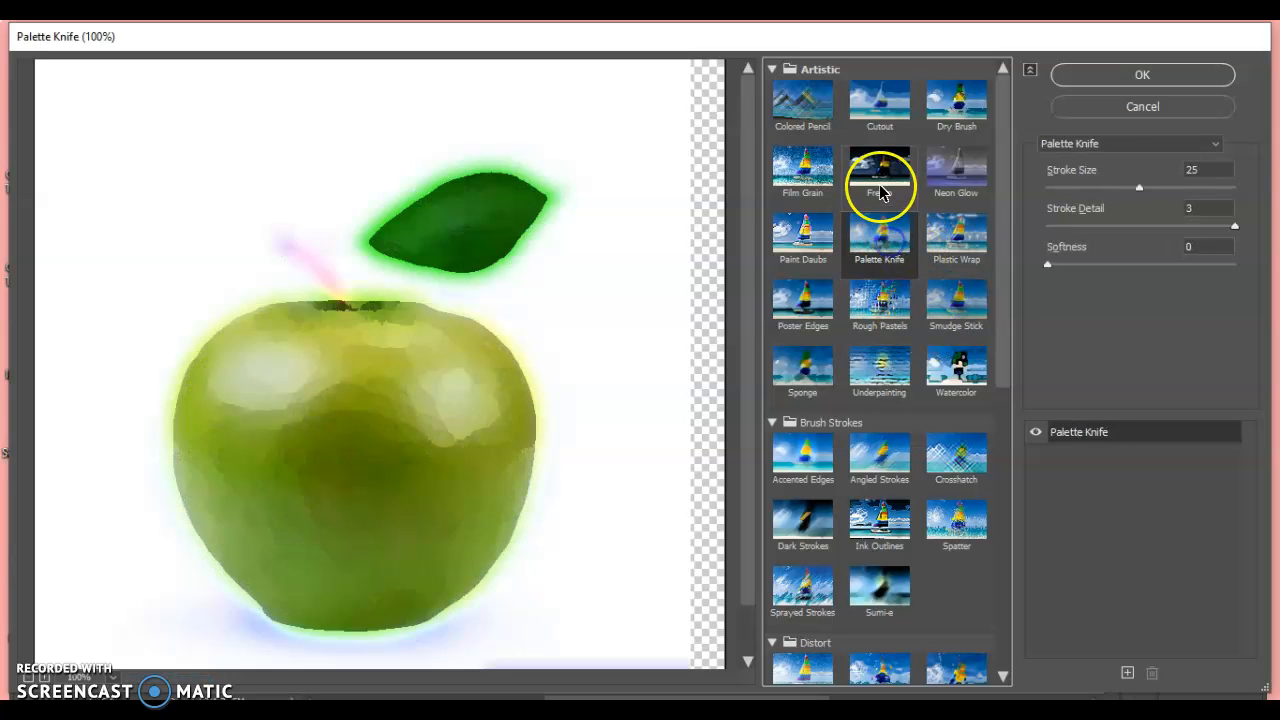
left_click(860, 104)
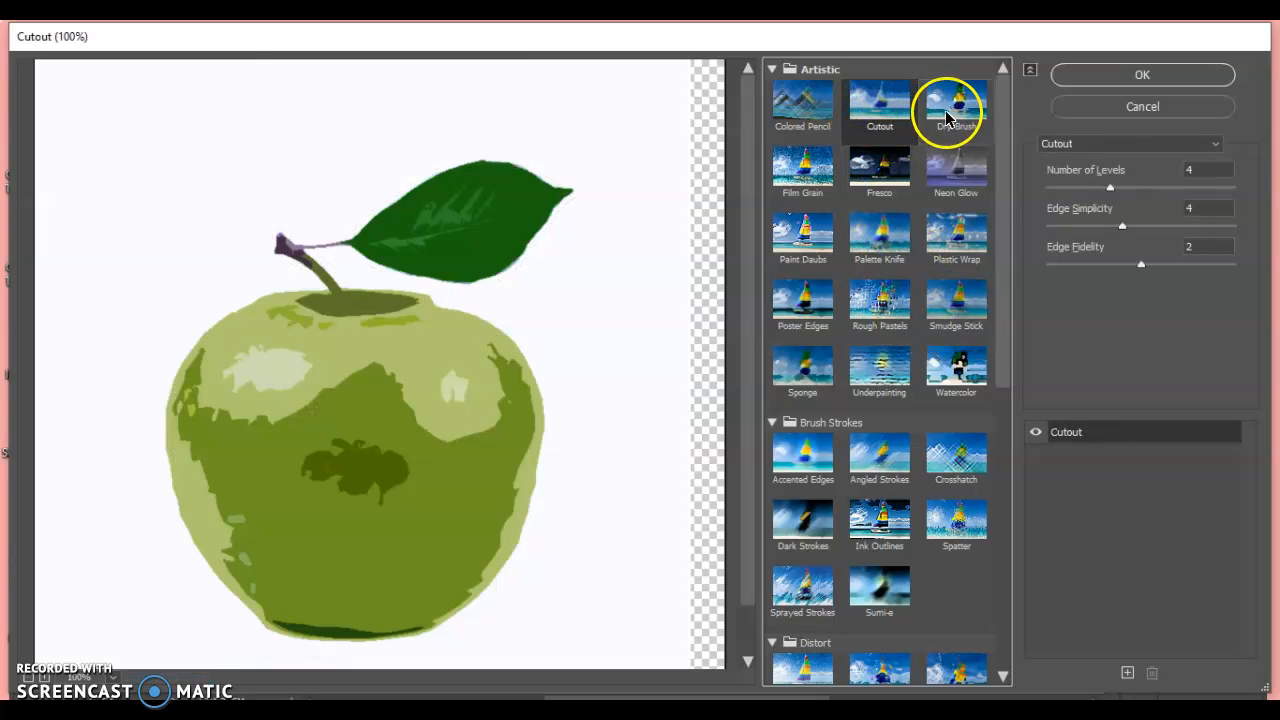
left_click(951, 112)
left_click(1110, 114)
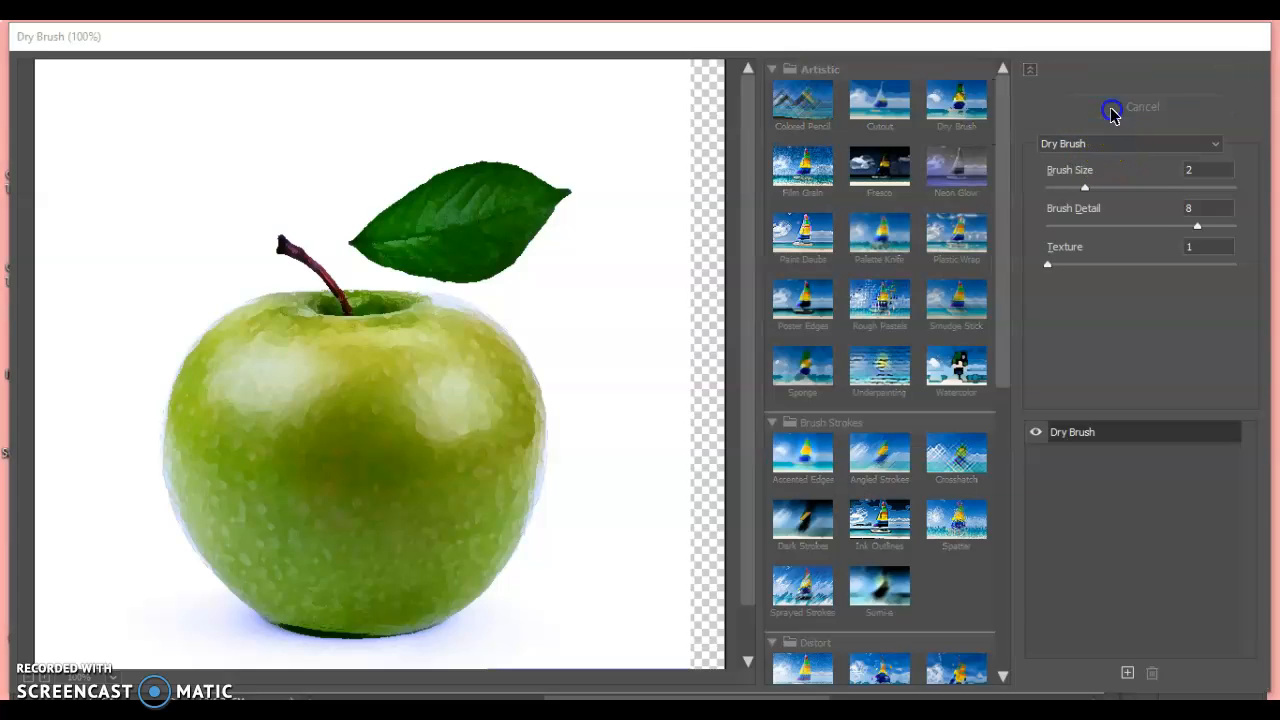